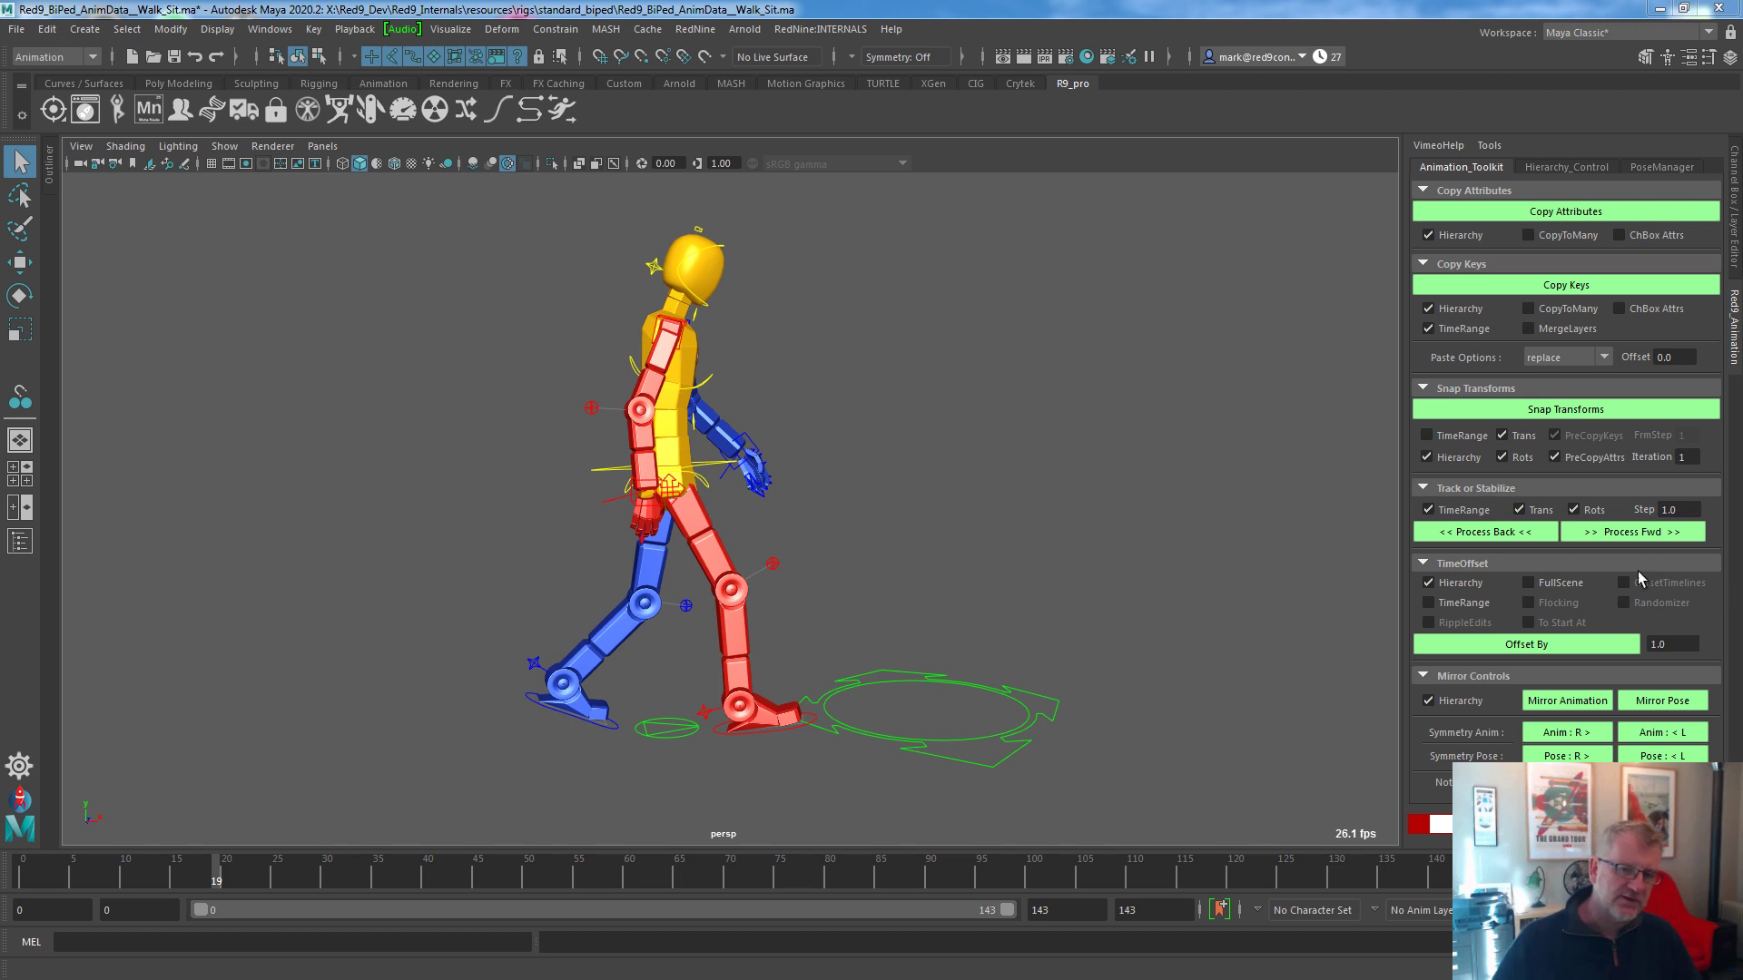
Dock the Red9 Animation Toolkit panel from the RedNine menu.
left_click(695, 29)
left_click(727, 107)
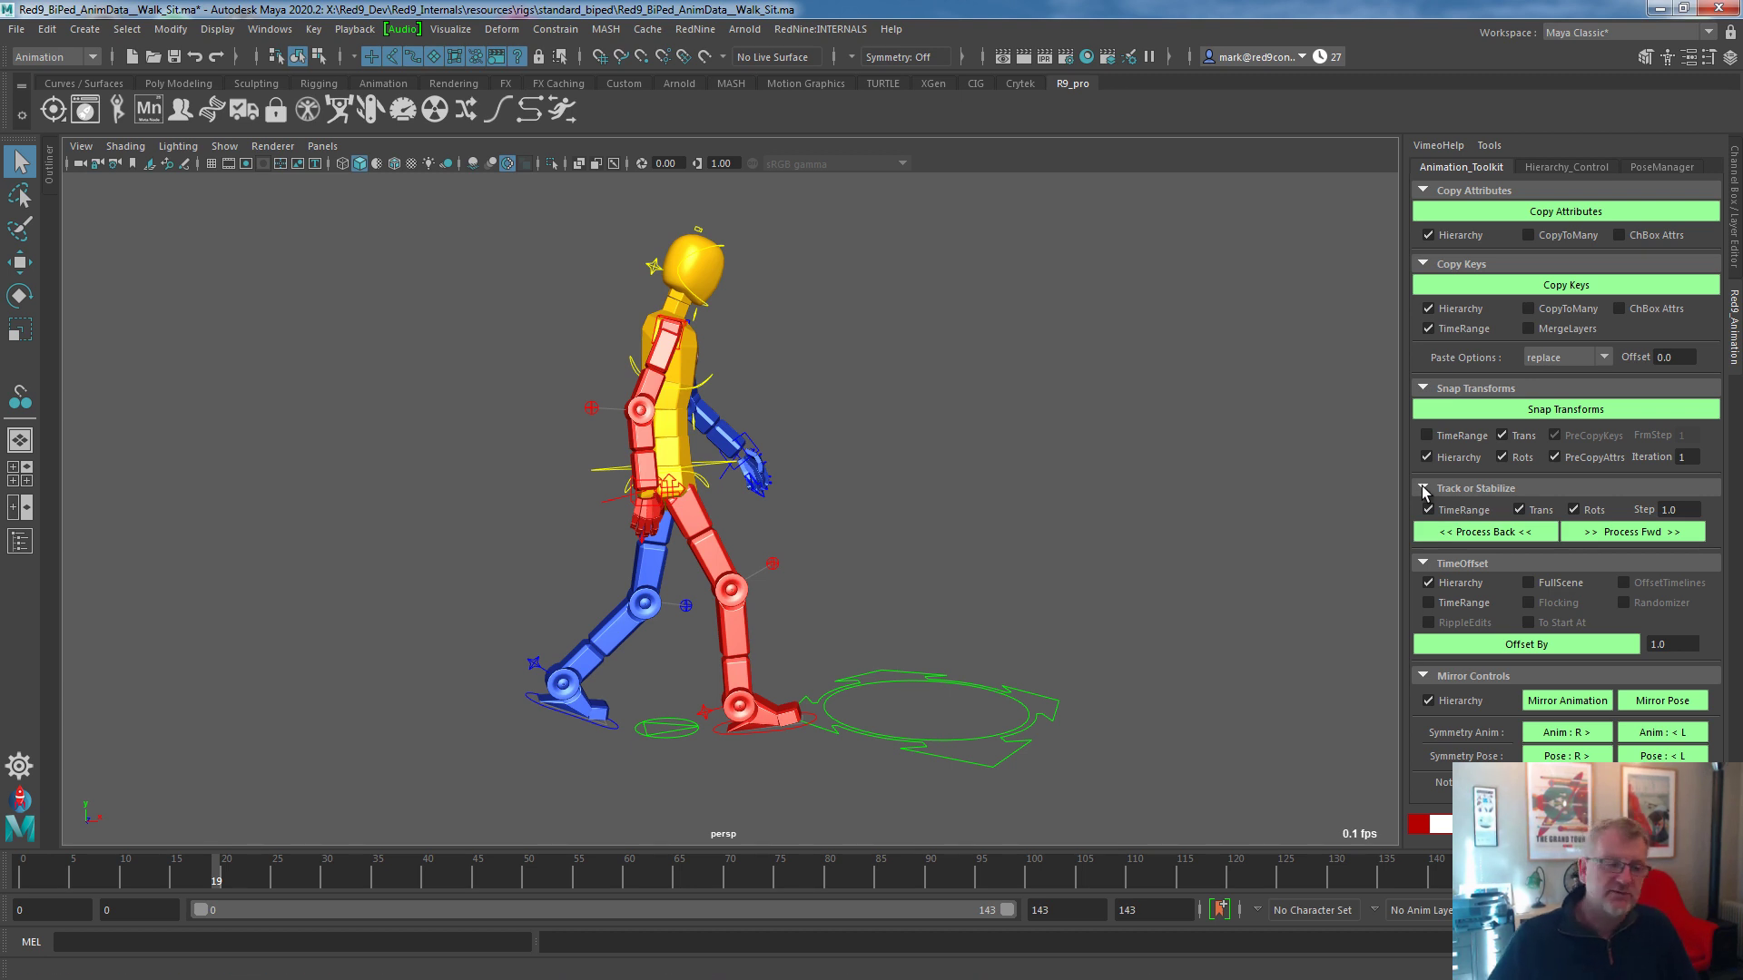
Select L_Foot_Ctr and scrub the first walk frames, browsing Match Transformations without using it.
left_click(536, 707)
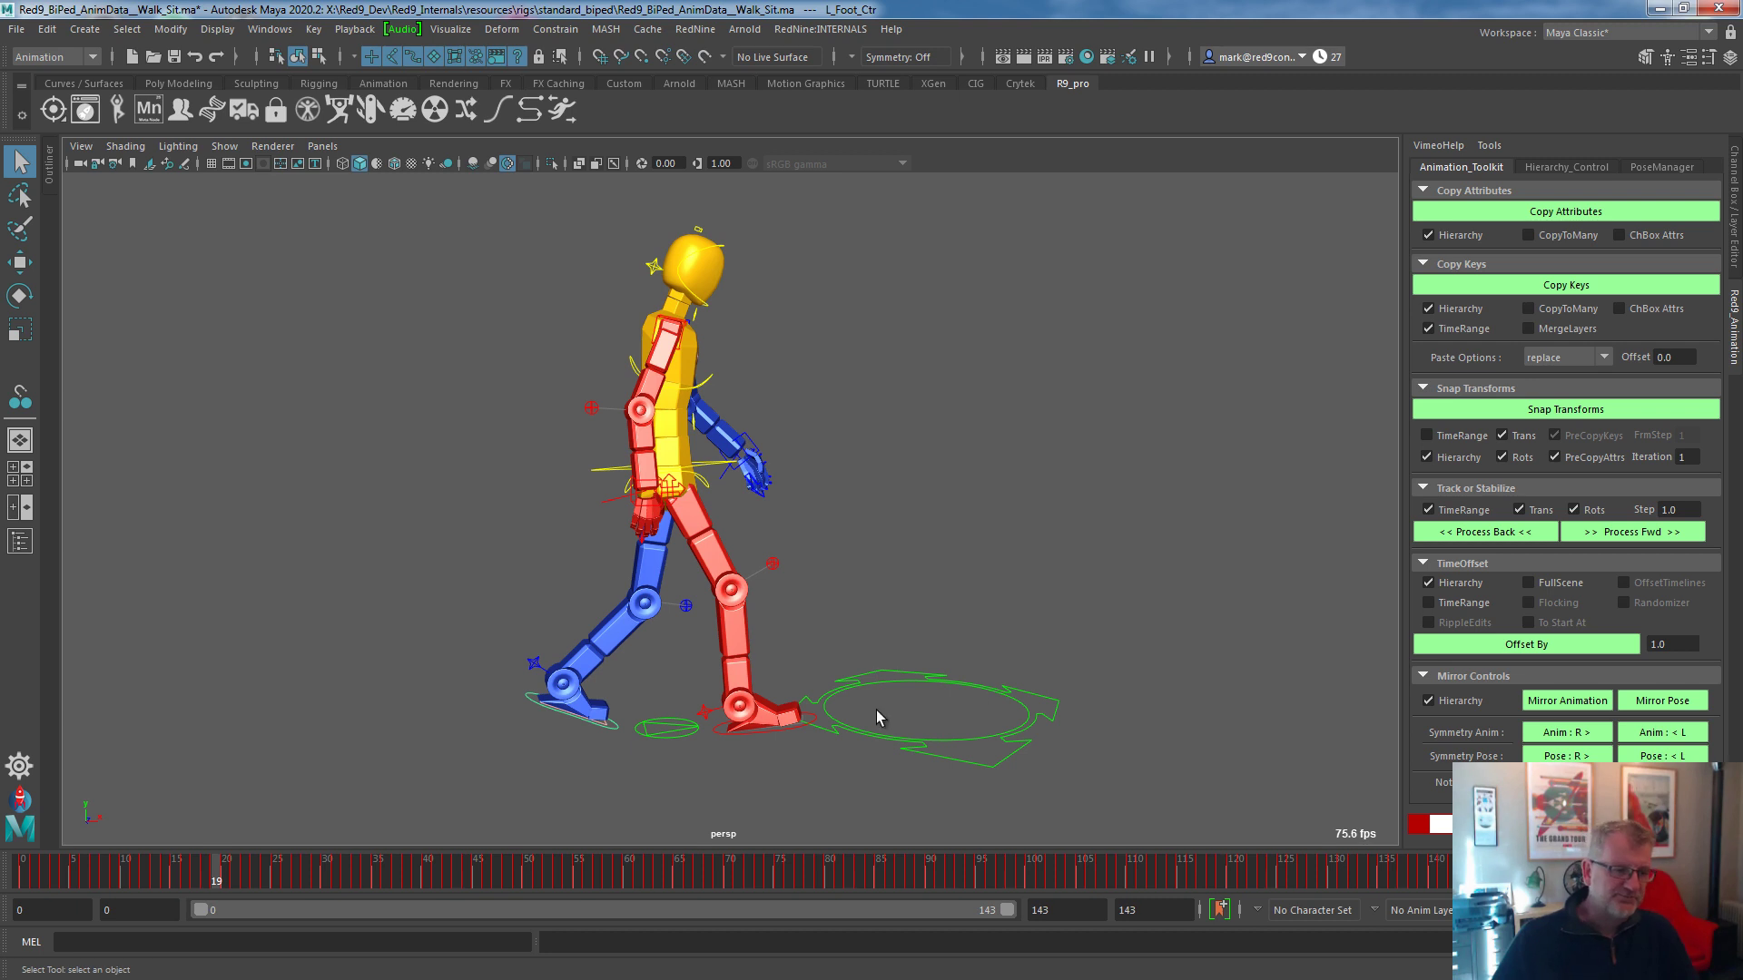
left_click_drag(209, 869, 143, 874)
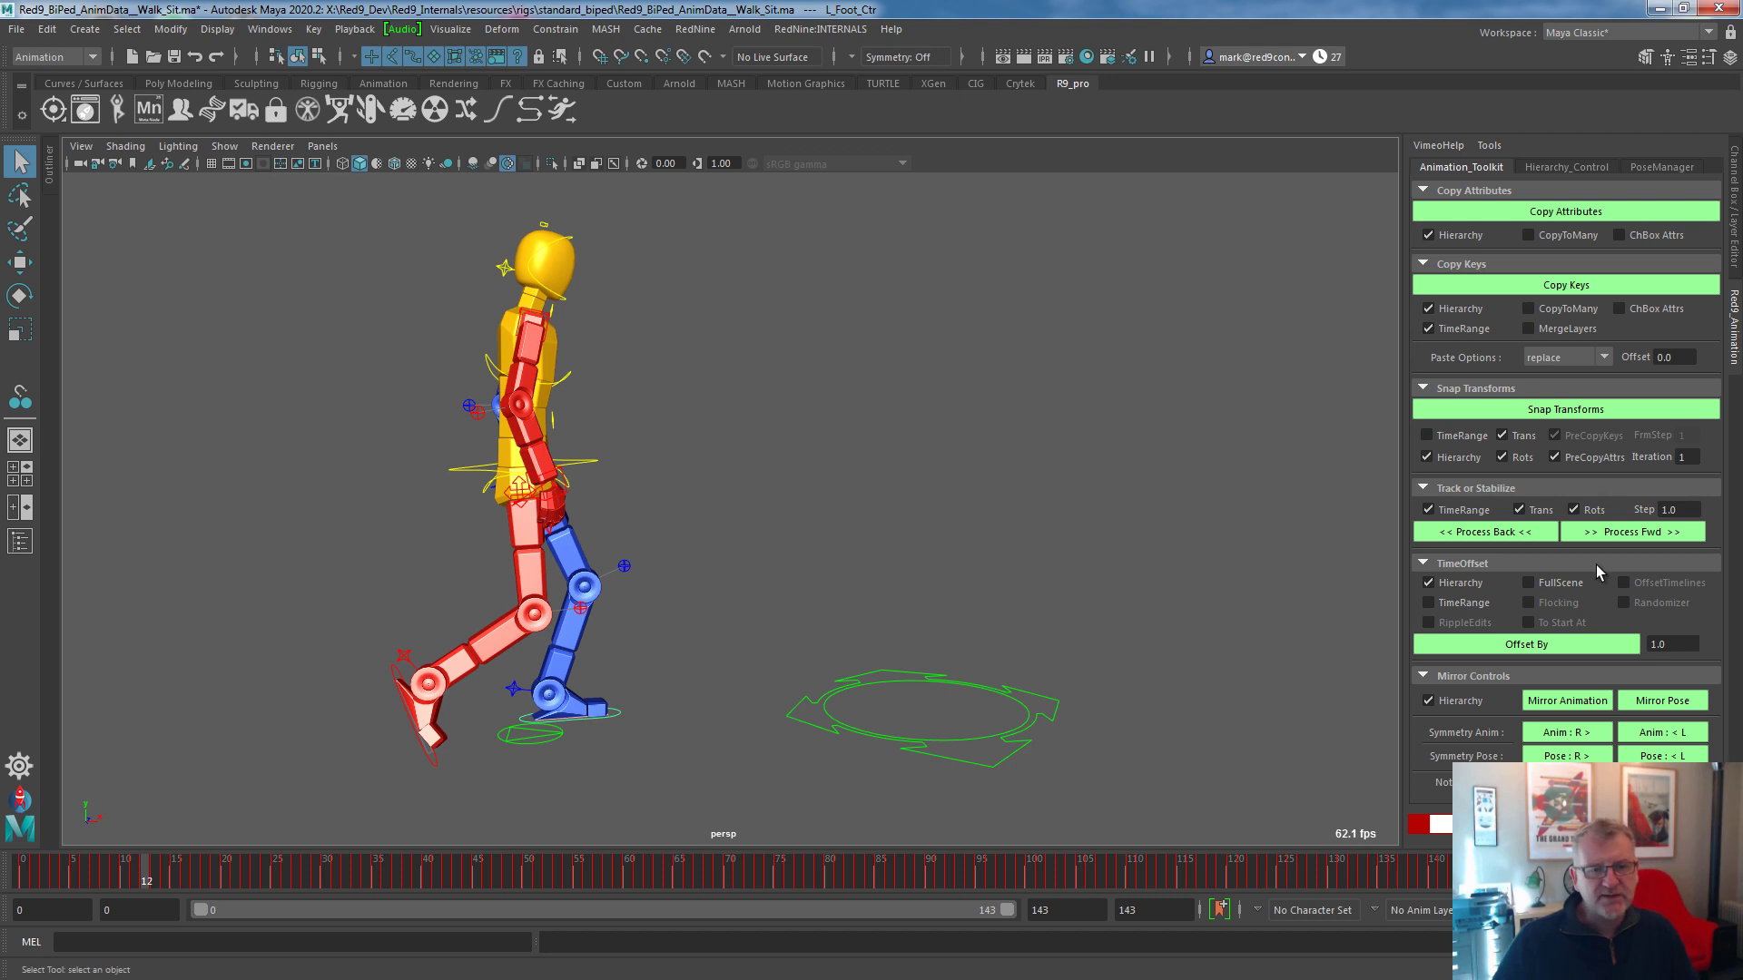
left_click(170, 30)
mouse_move(241, 131)
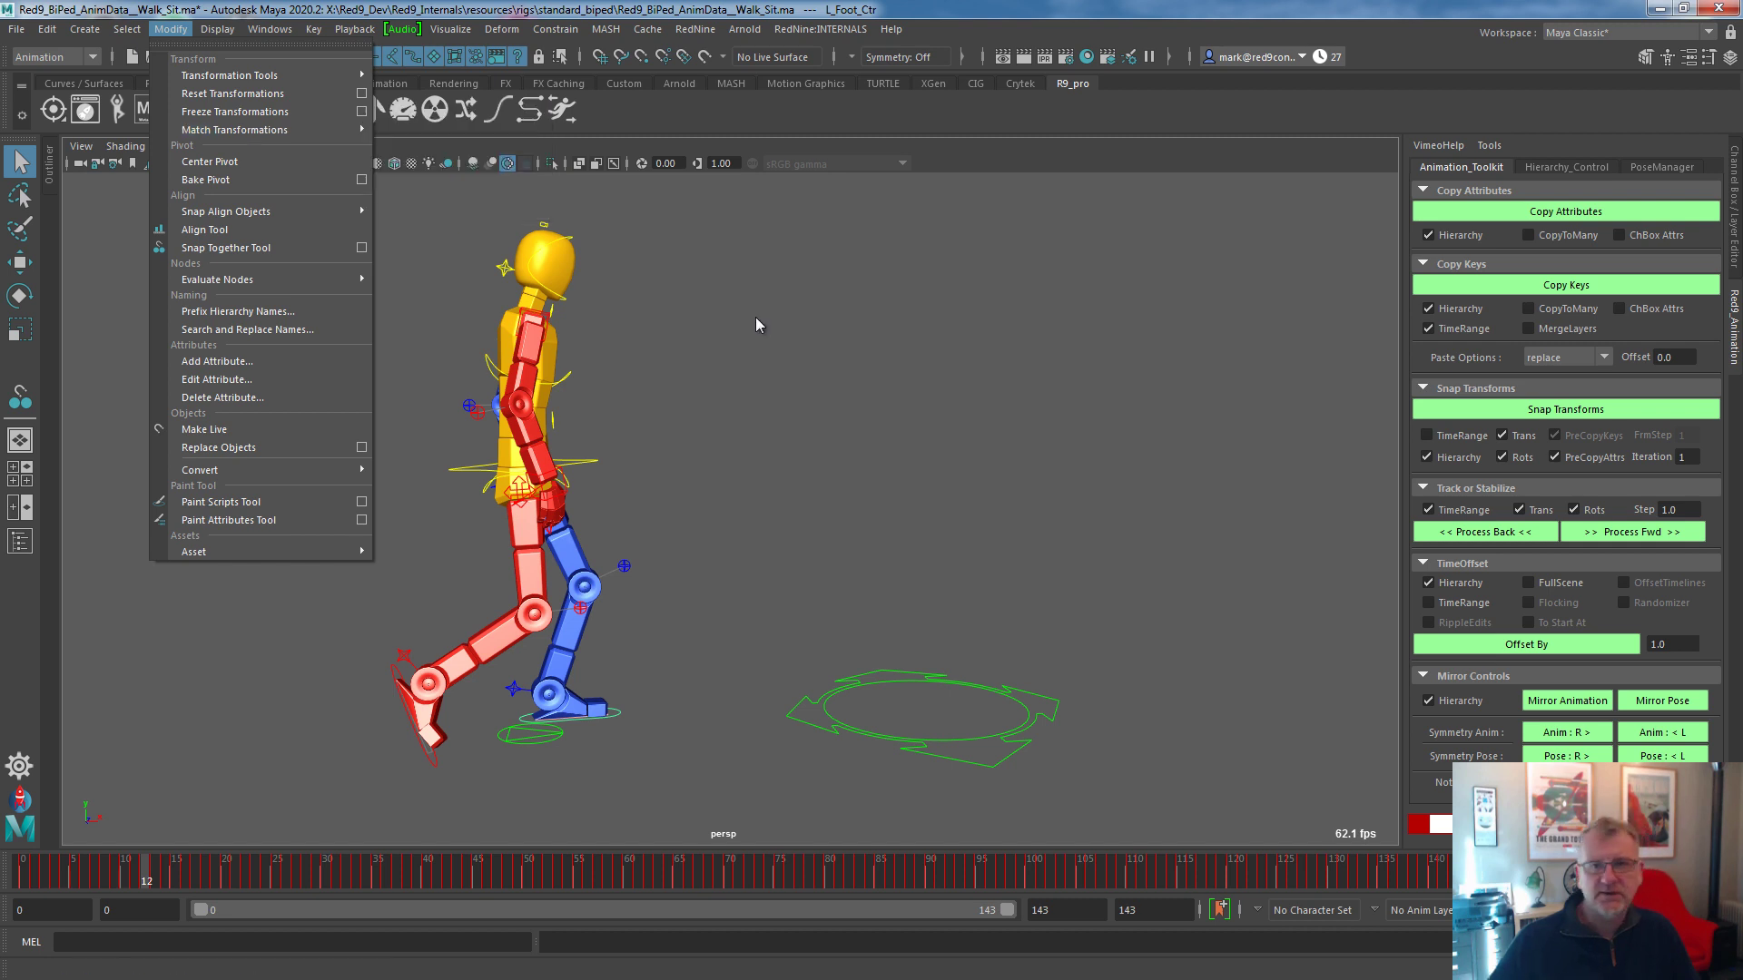
mouse_move(361, 130)
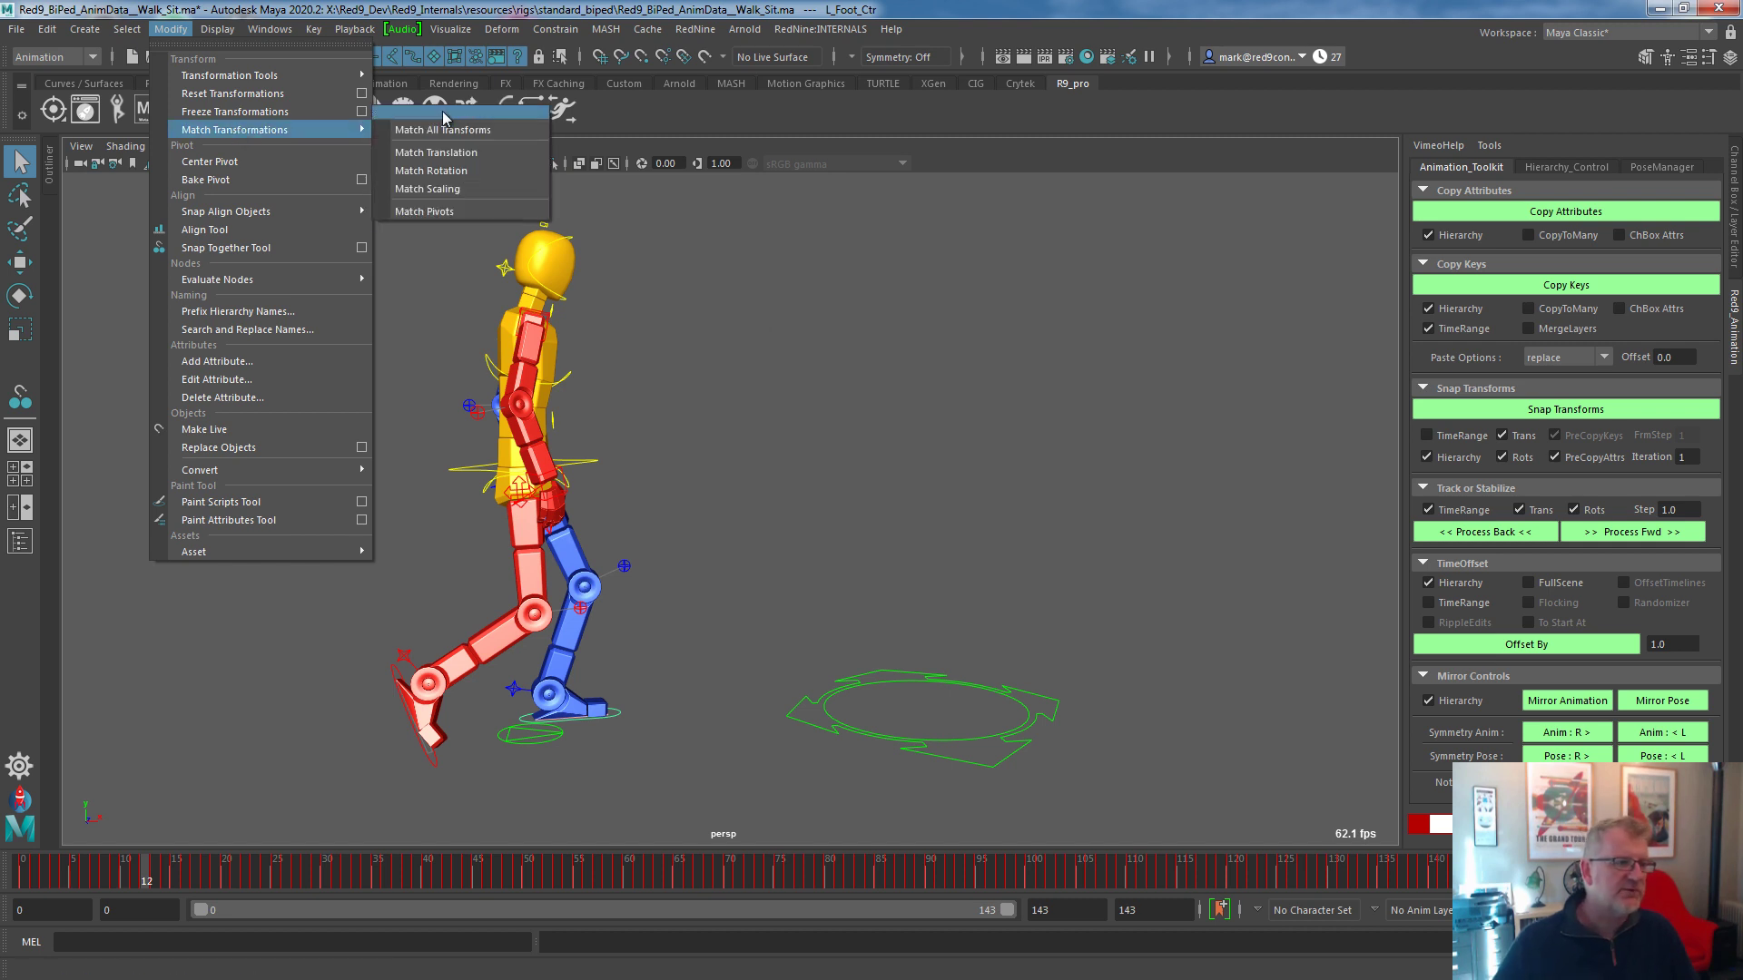
left_click(694, 8)
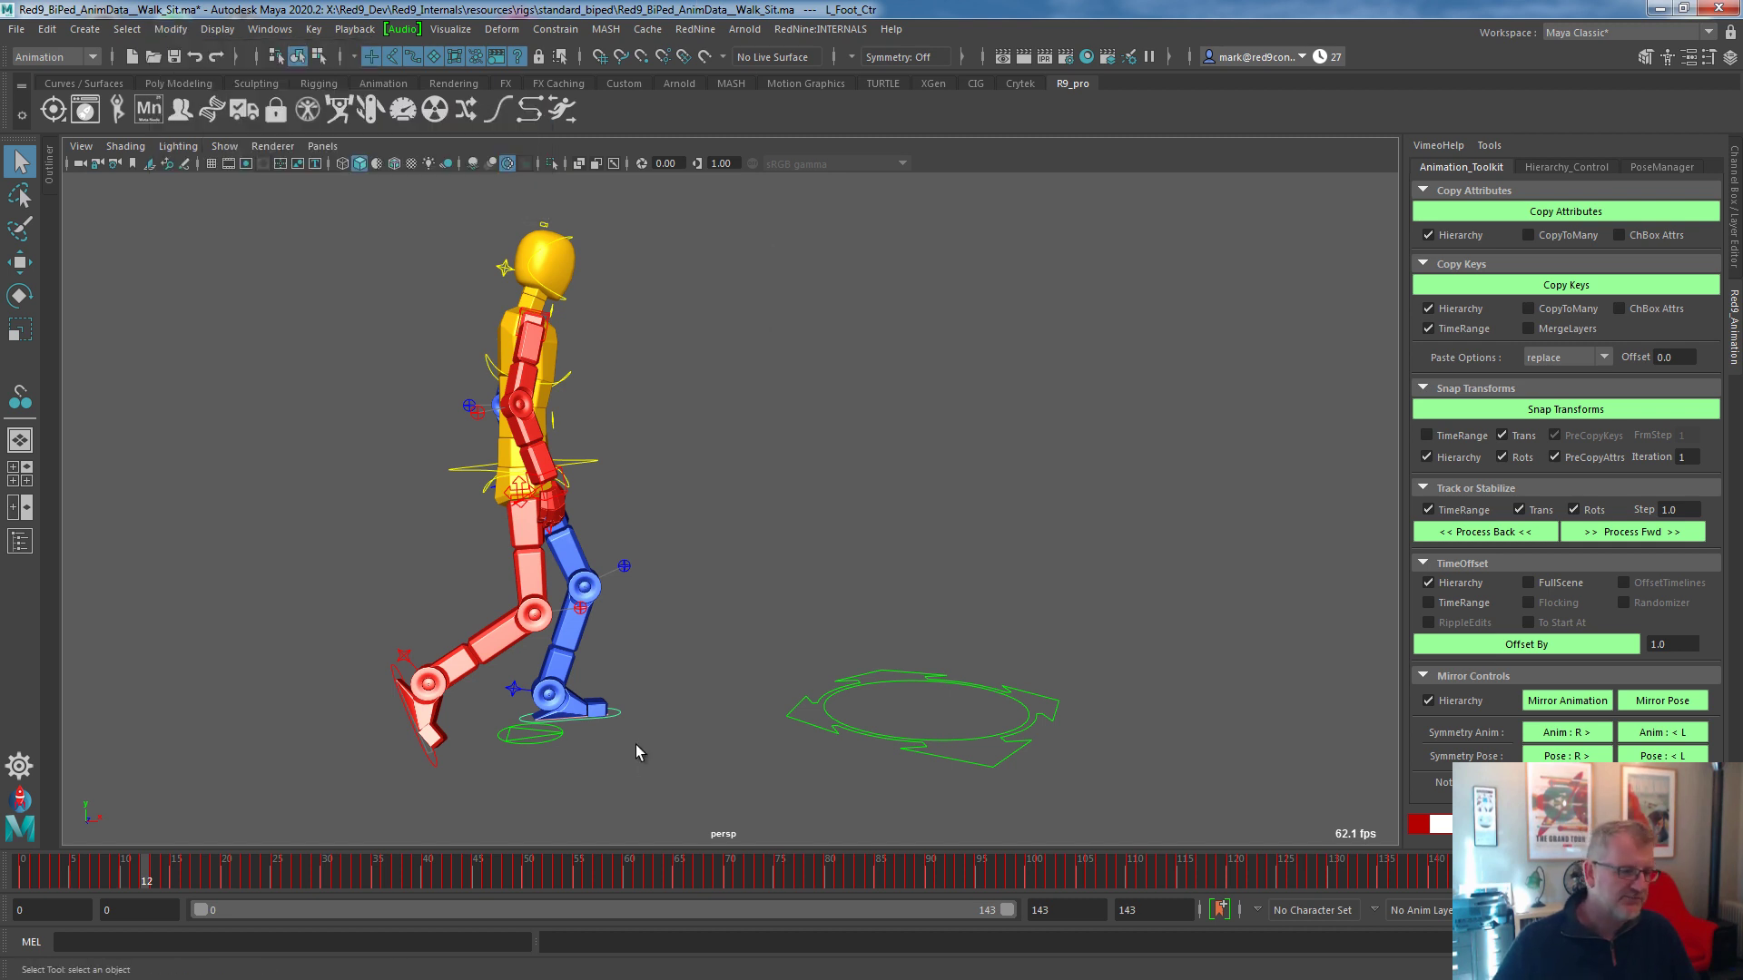
Frame and orbit in on the feet, scrub frames 9–12, and check the 1.0 Step setting.
key("f")
right_click_drag(781, 758, 109, 568, "alt")
mouse_move(109, 568)
left_mouse_down("alt")
mouse_move(329, 589)
mouse_move(136, 583)
left_mouse_up("alt")
right_click_drag(136, 584, 723, 614, "alt")
left_click_drag(248, 876, 102, 899)
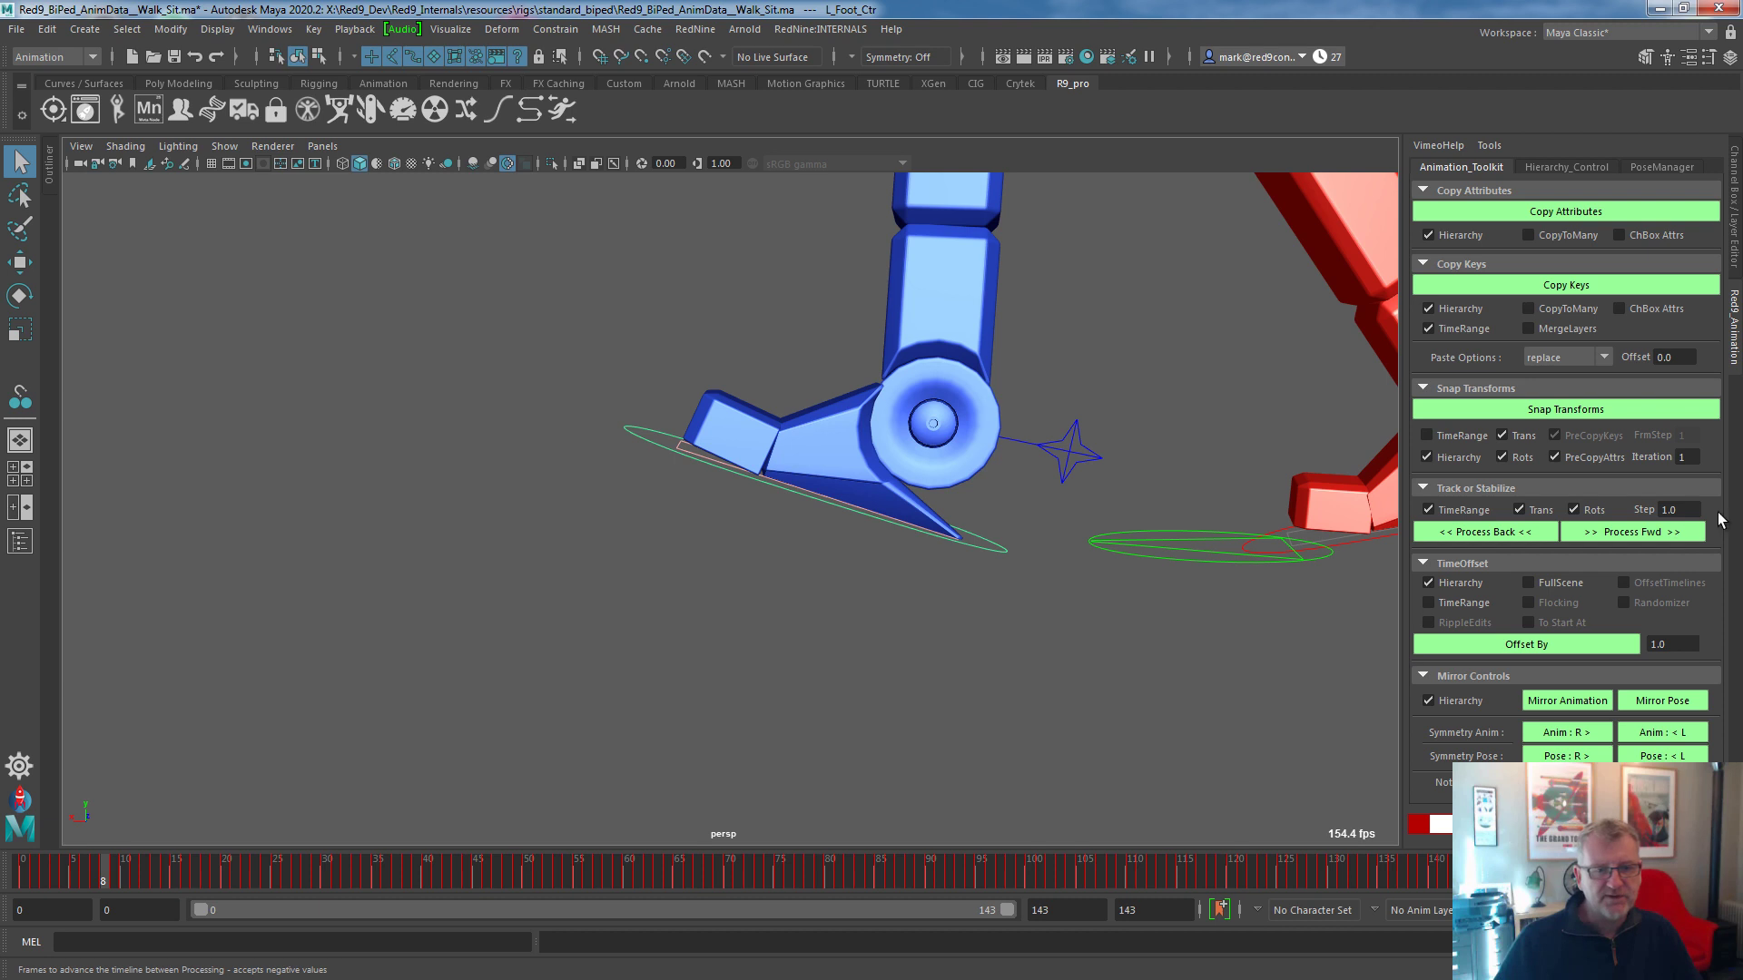
left_click(1681, 510)
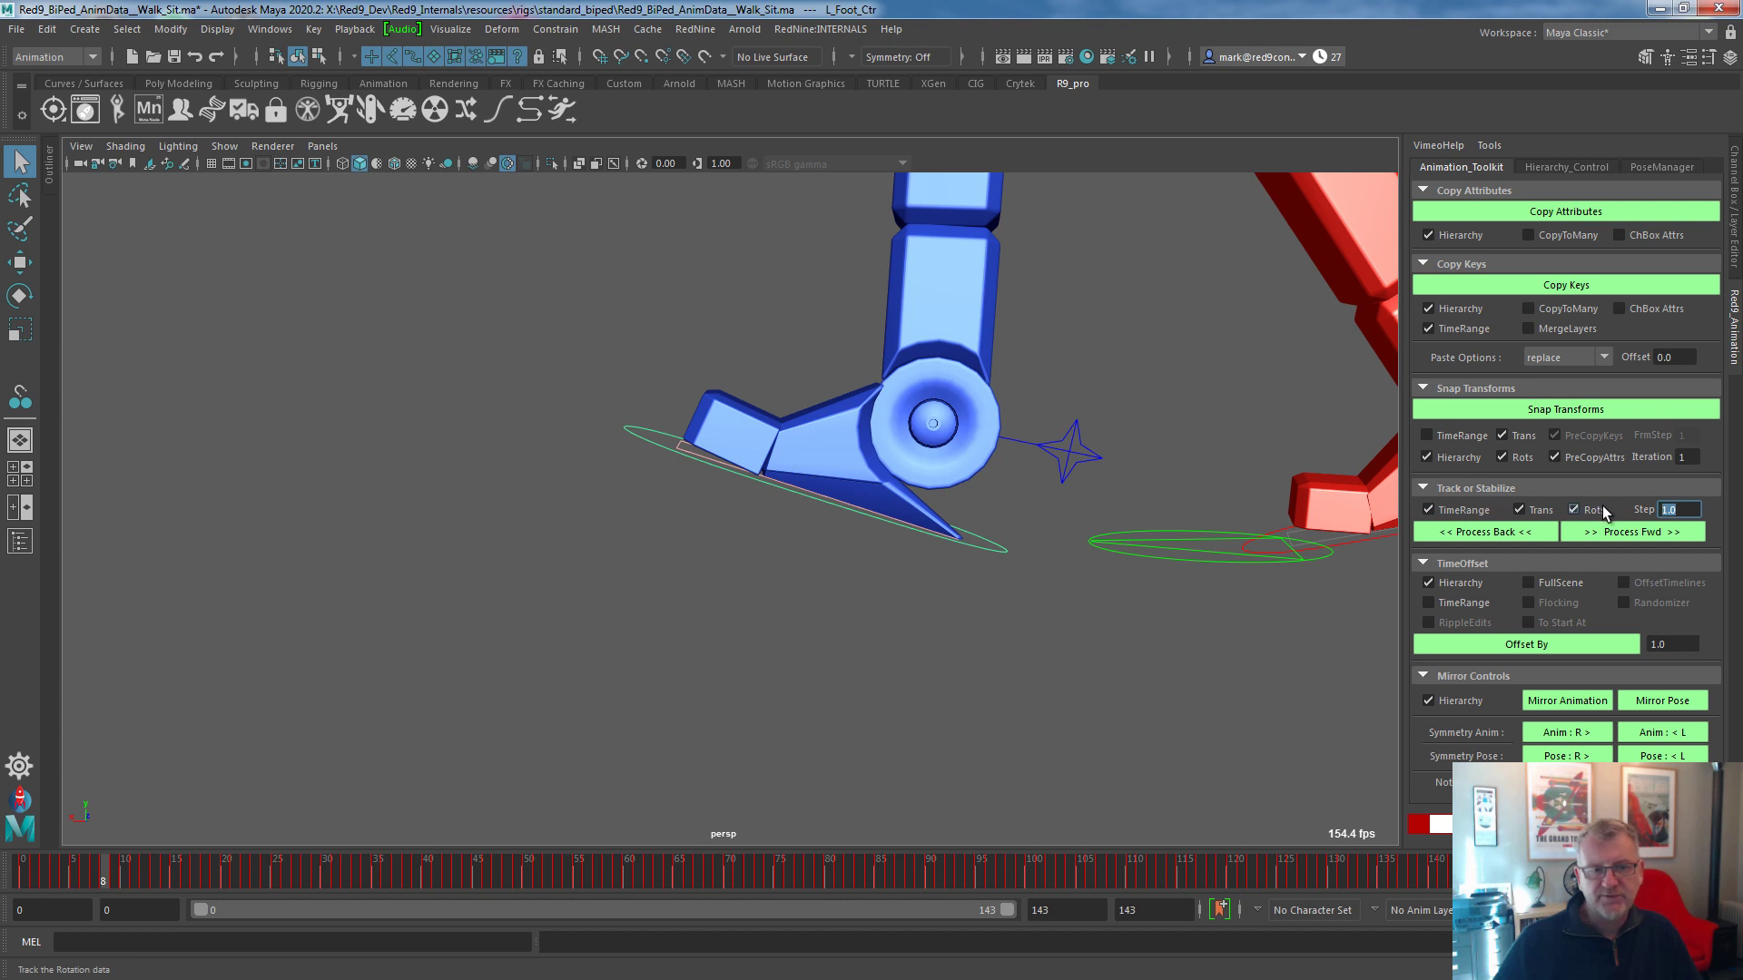
Turn off TimeRange, return to frame 9, and track the foot forward, reviewing frames 8–14.
left_click(1471, 511)
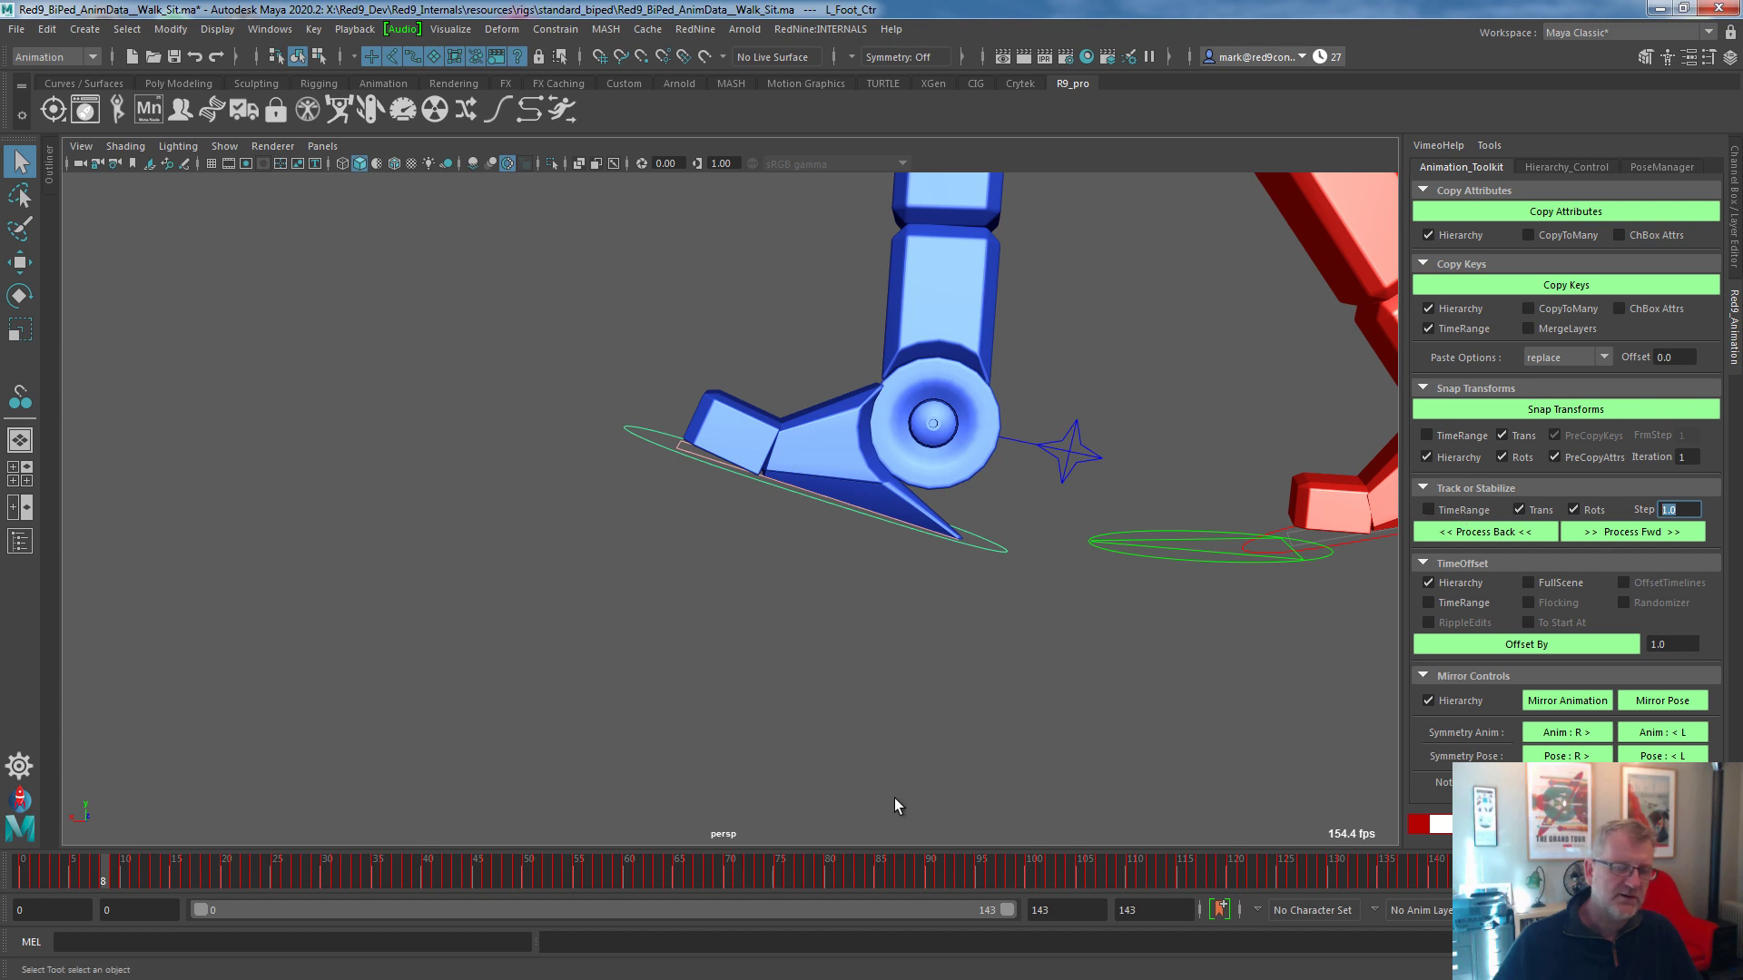
left_click_drag(91, 866, 133, 892)
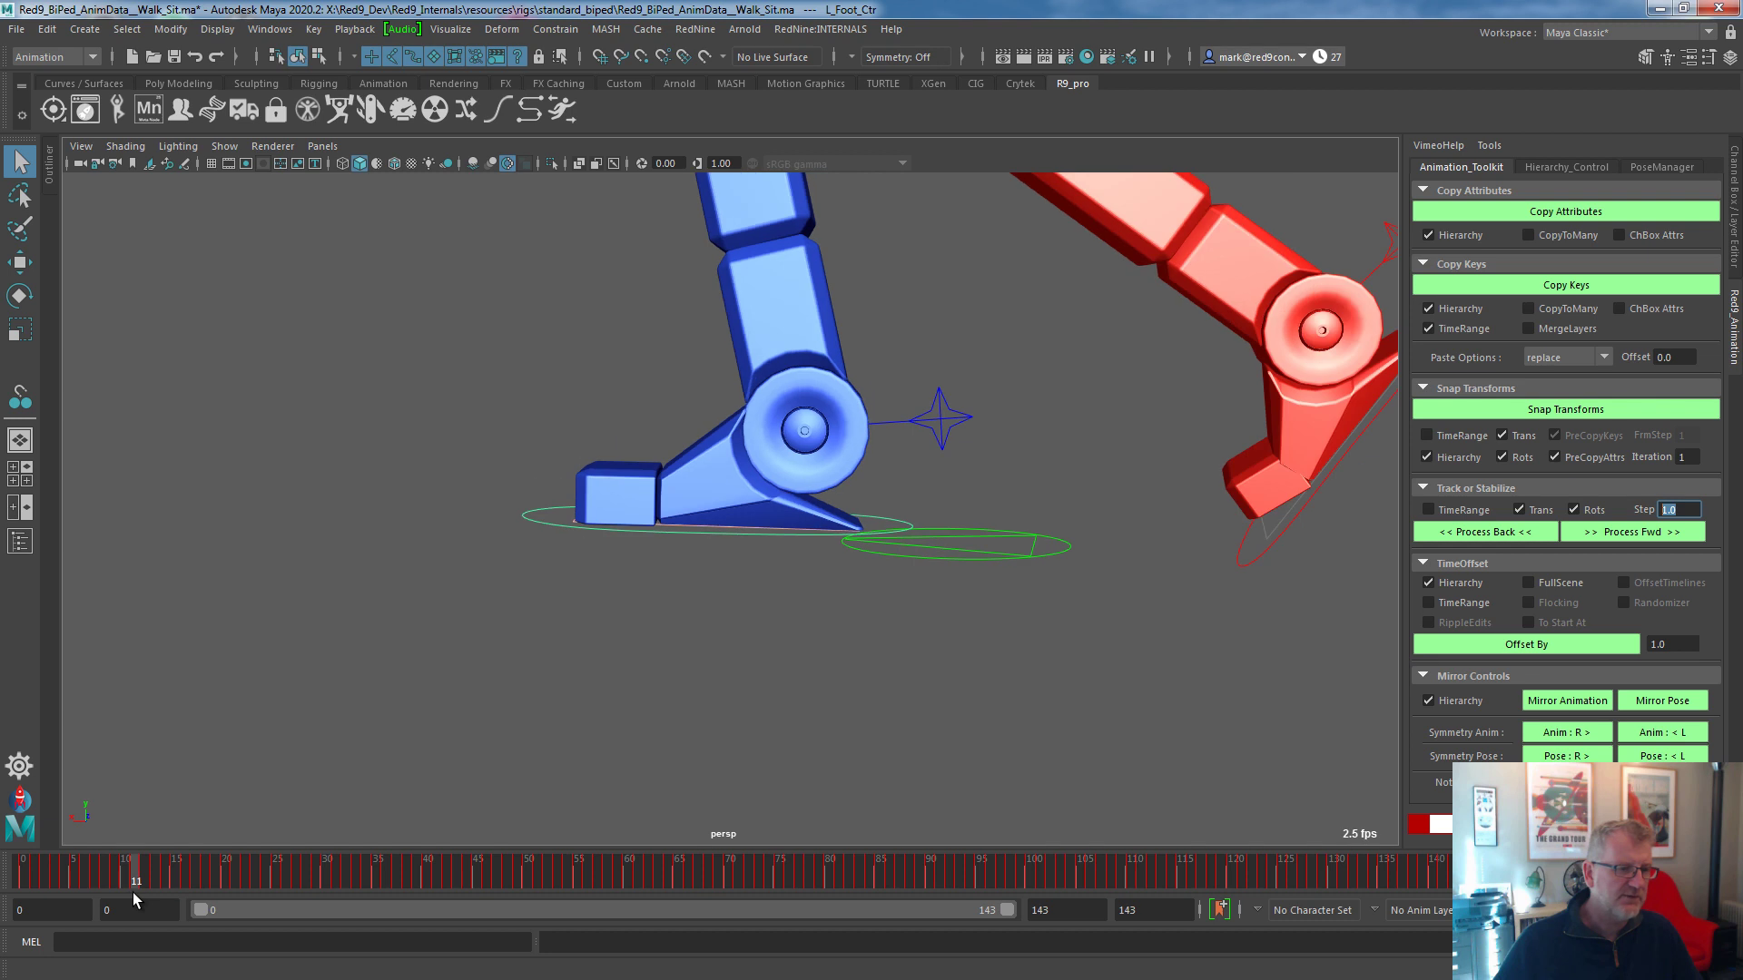
left_click(1630, 536)
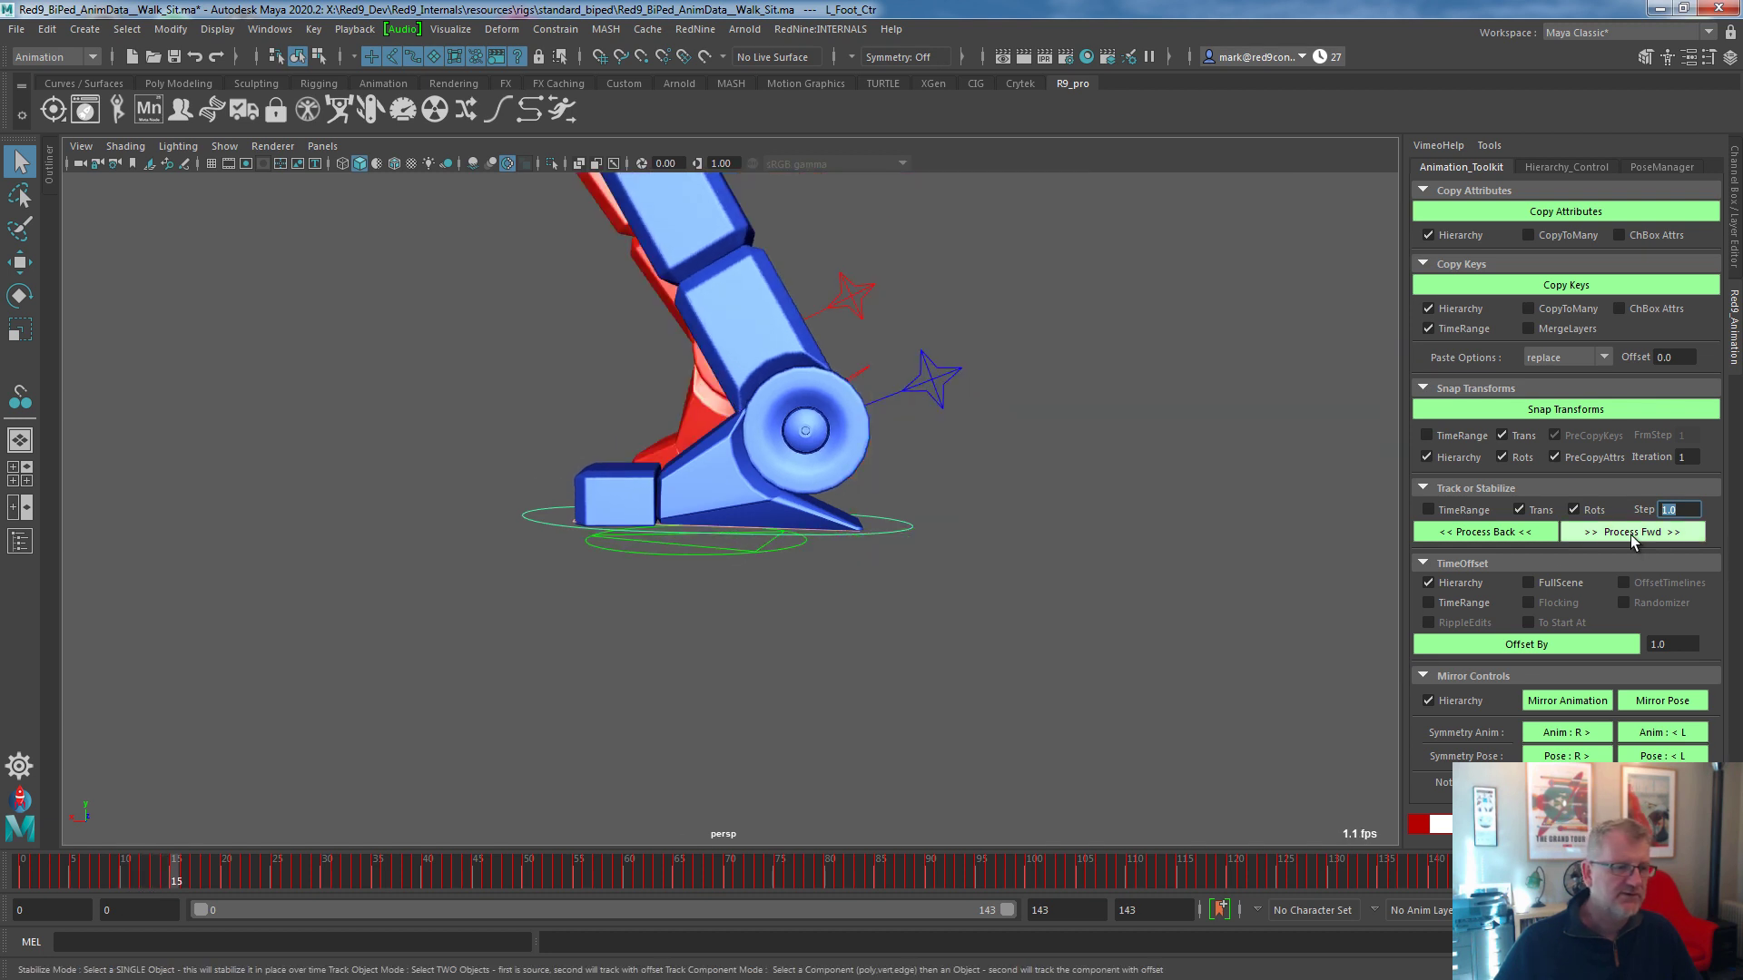
left_click(160, 873)
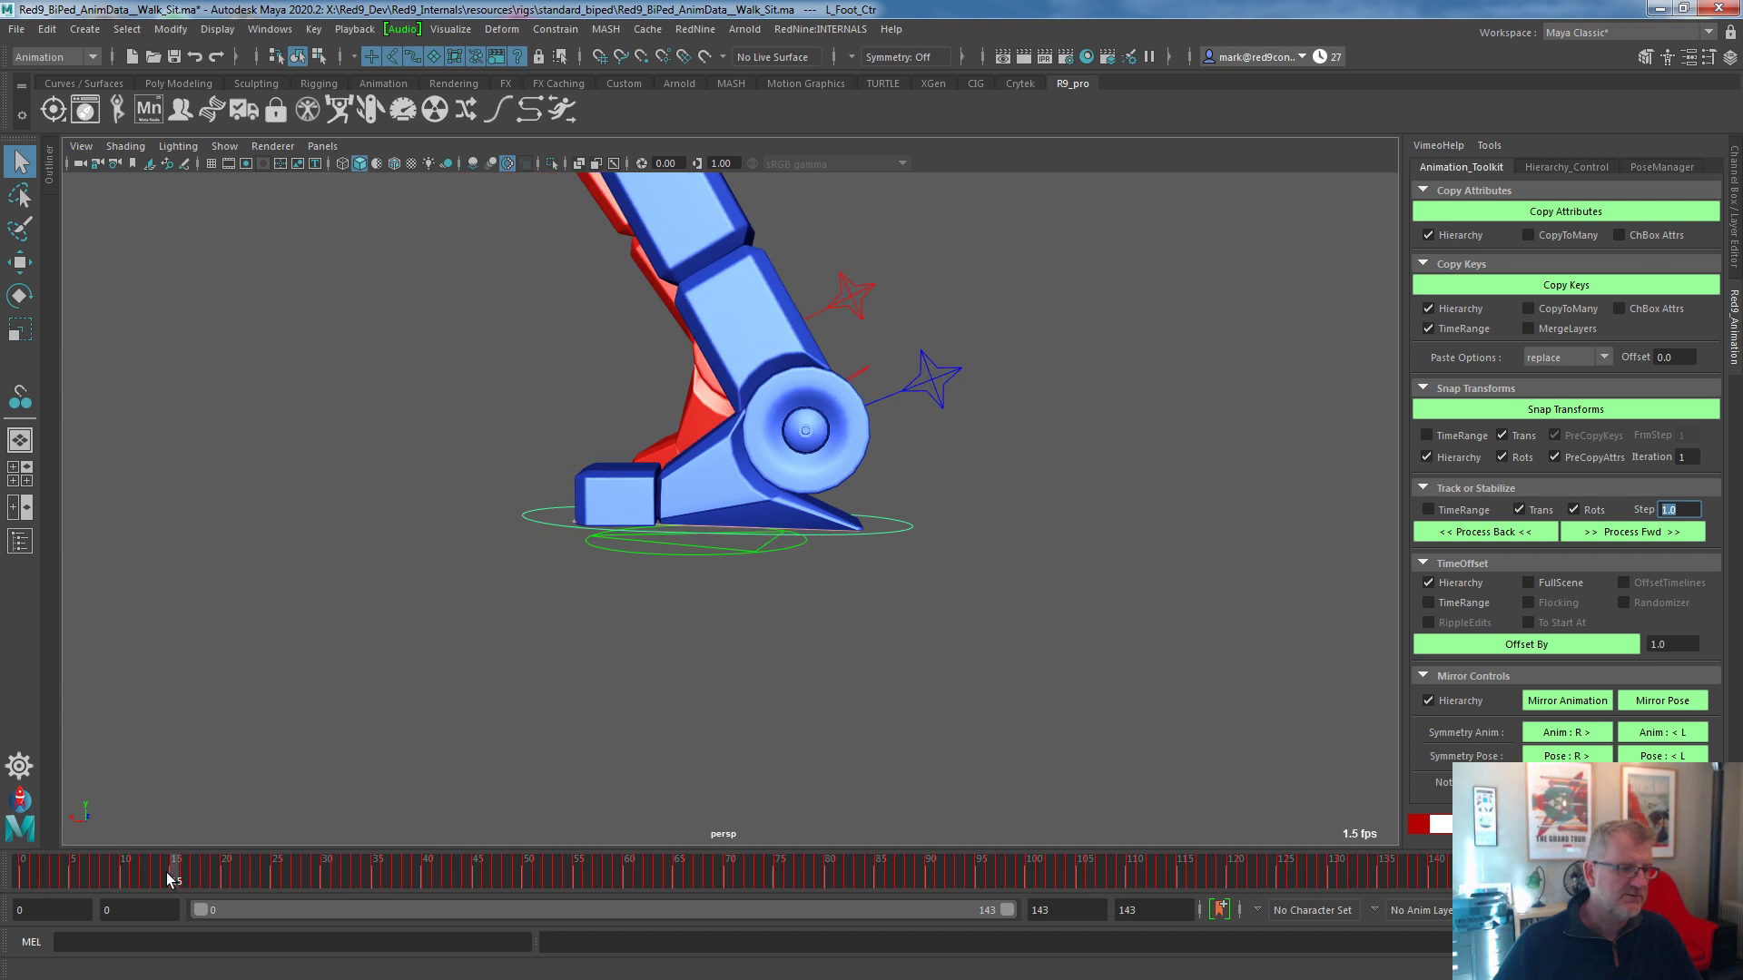
left_click_drag(159, 873, 194, 899)
Go to frame 17 and pull back to a front view of the whole character.
right_click_drag(704, 699, 399, 240, "alt")
right_click_drag(726, 359, 436, 499, "alt")
left_click_drag(435, 498, 703, 536, "alt")
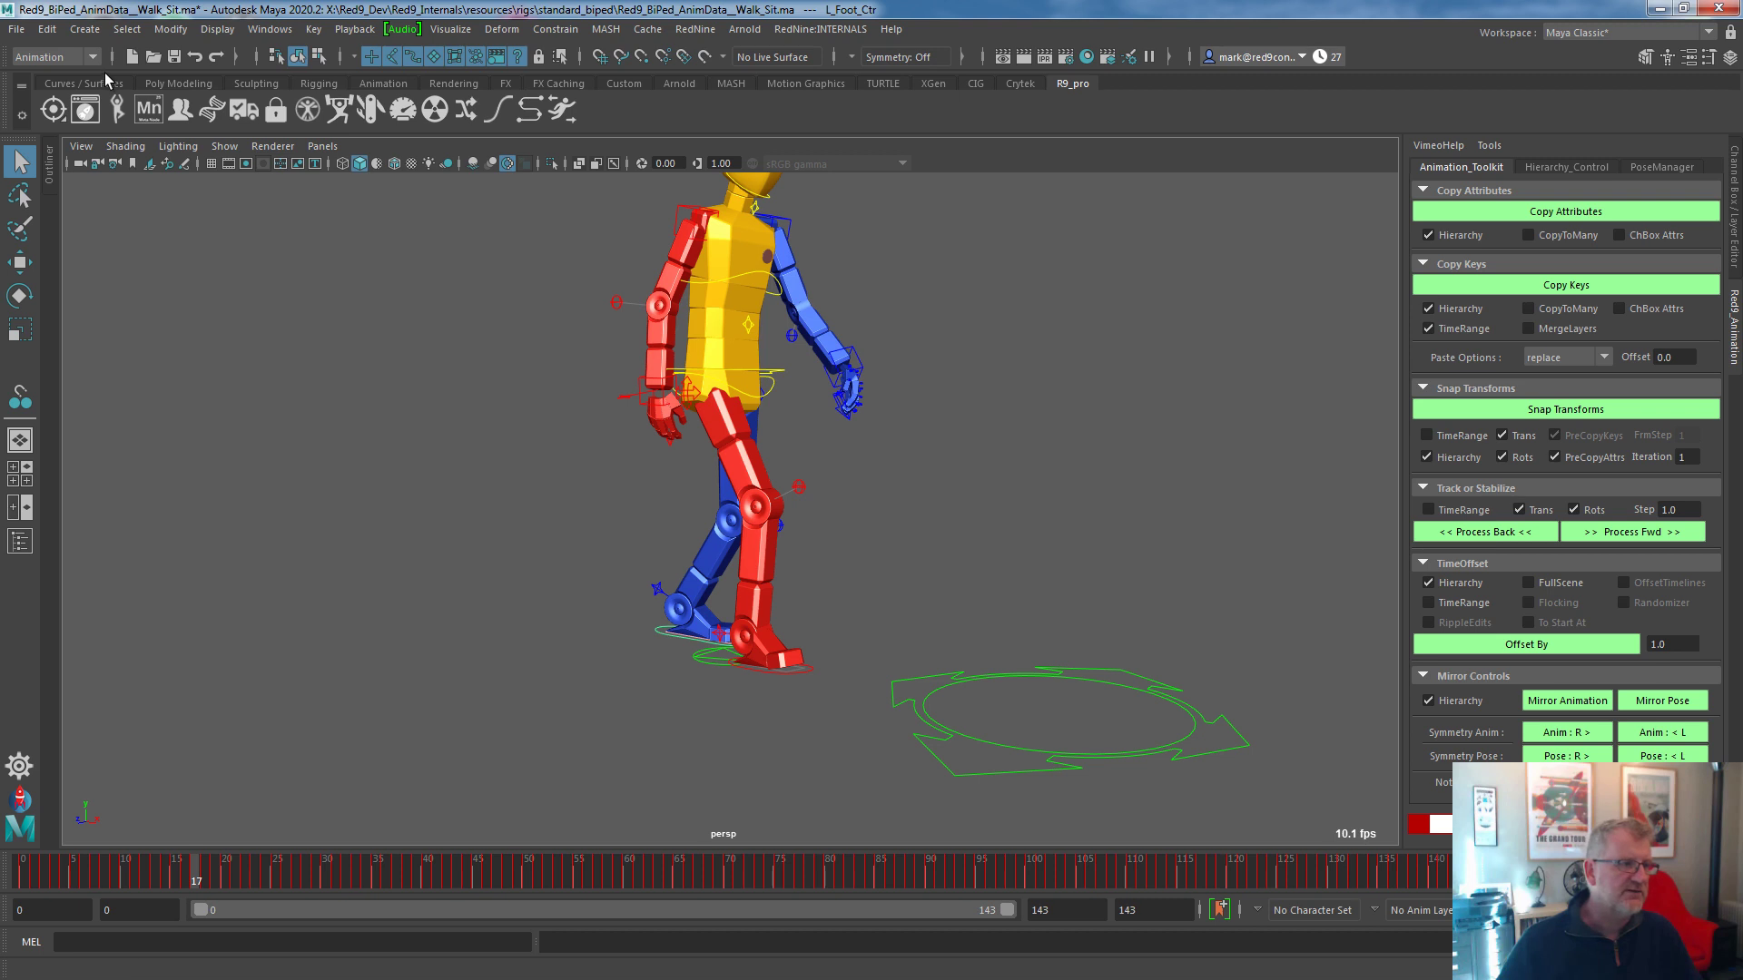
Create a polygon sphere from the Poly Modeling shelf and scale it up uniformly.
left_click(178, 82)
left_click(52, 110)
key("r")
mouse_move(1057, 724)
left_mouse_down()
mouse_move(1092, 707)
mouse_move(1056, 717)
left_mouse_up()
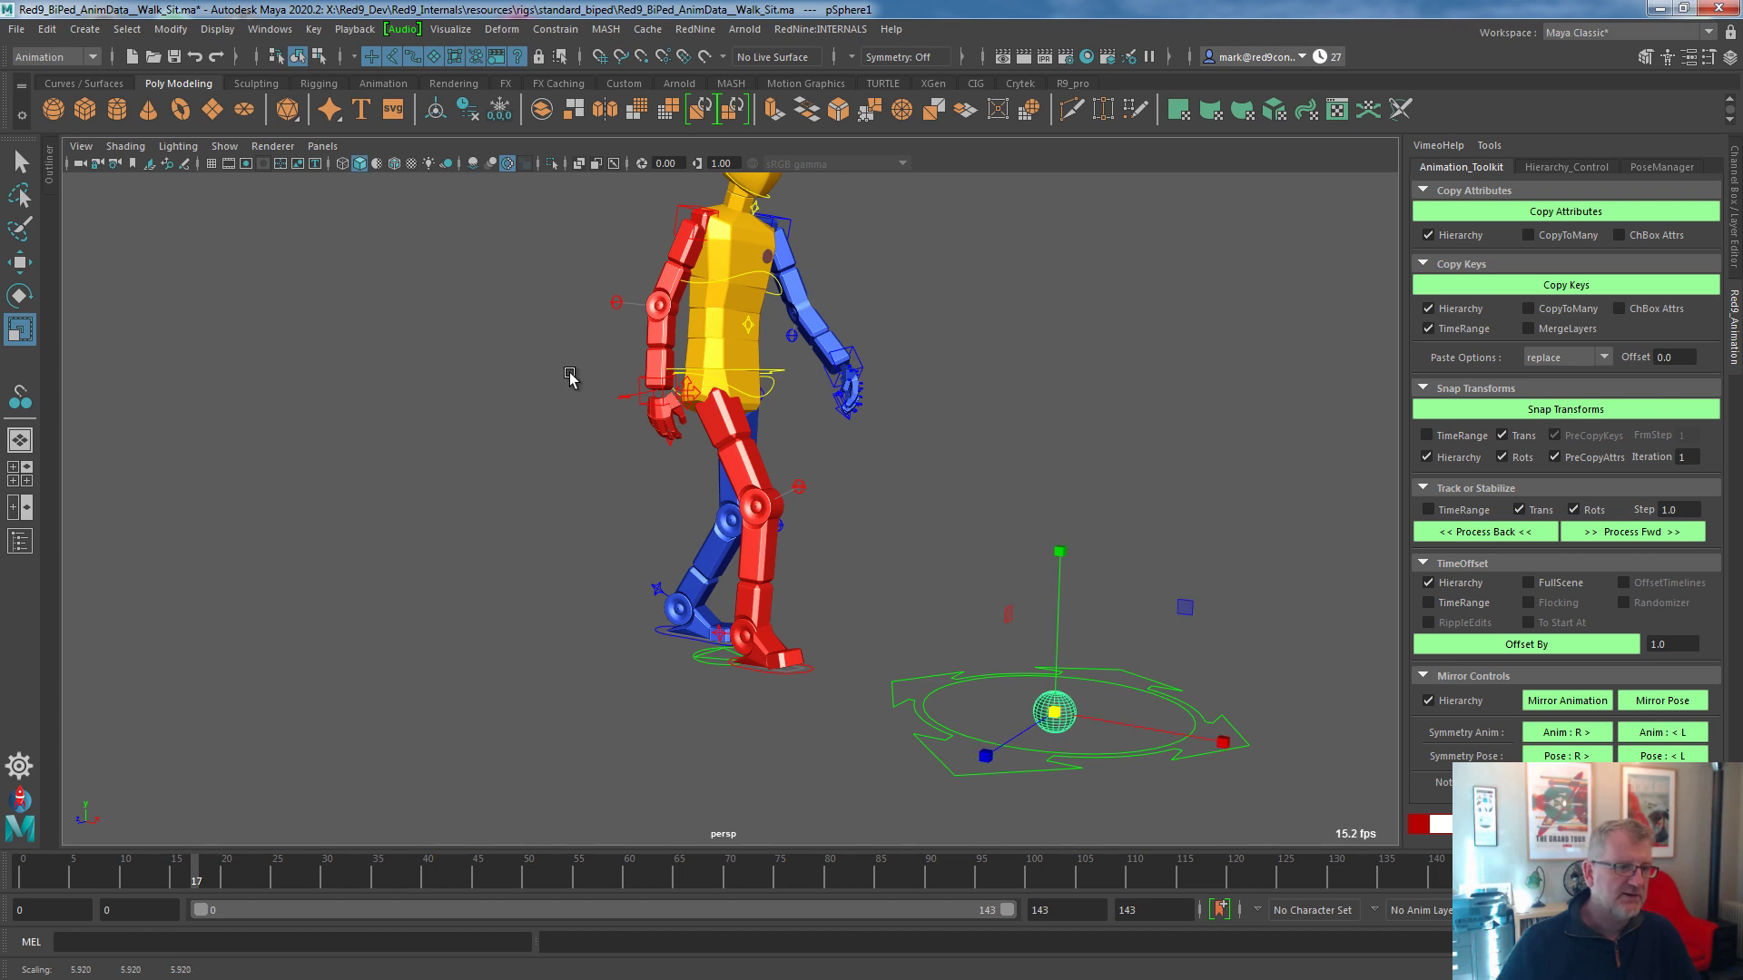
Select the right wrist control and then the sphere, back on the R9_pro shelf.
left_click(648, 388)
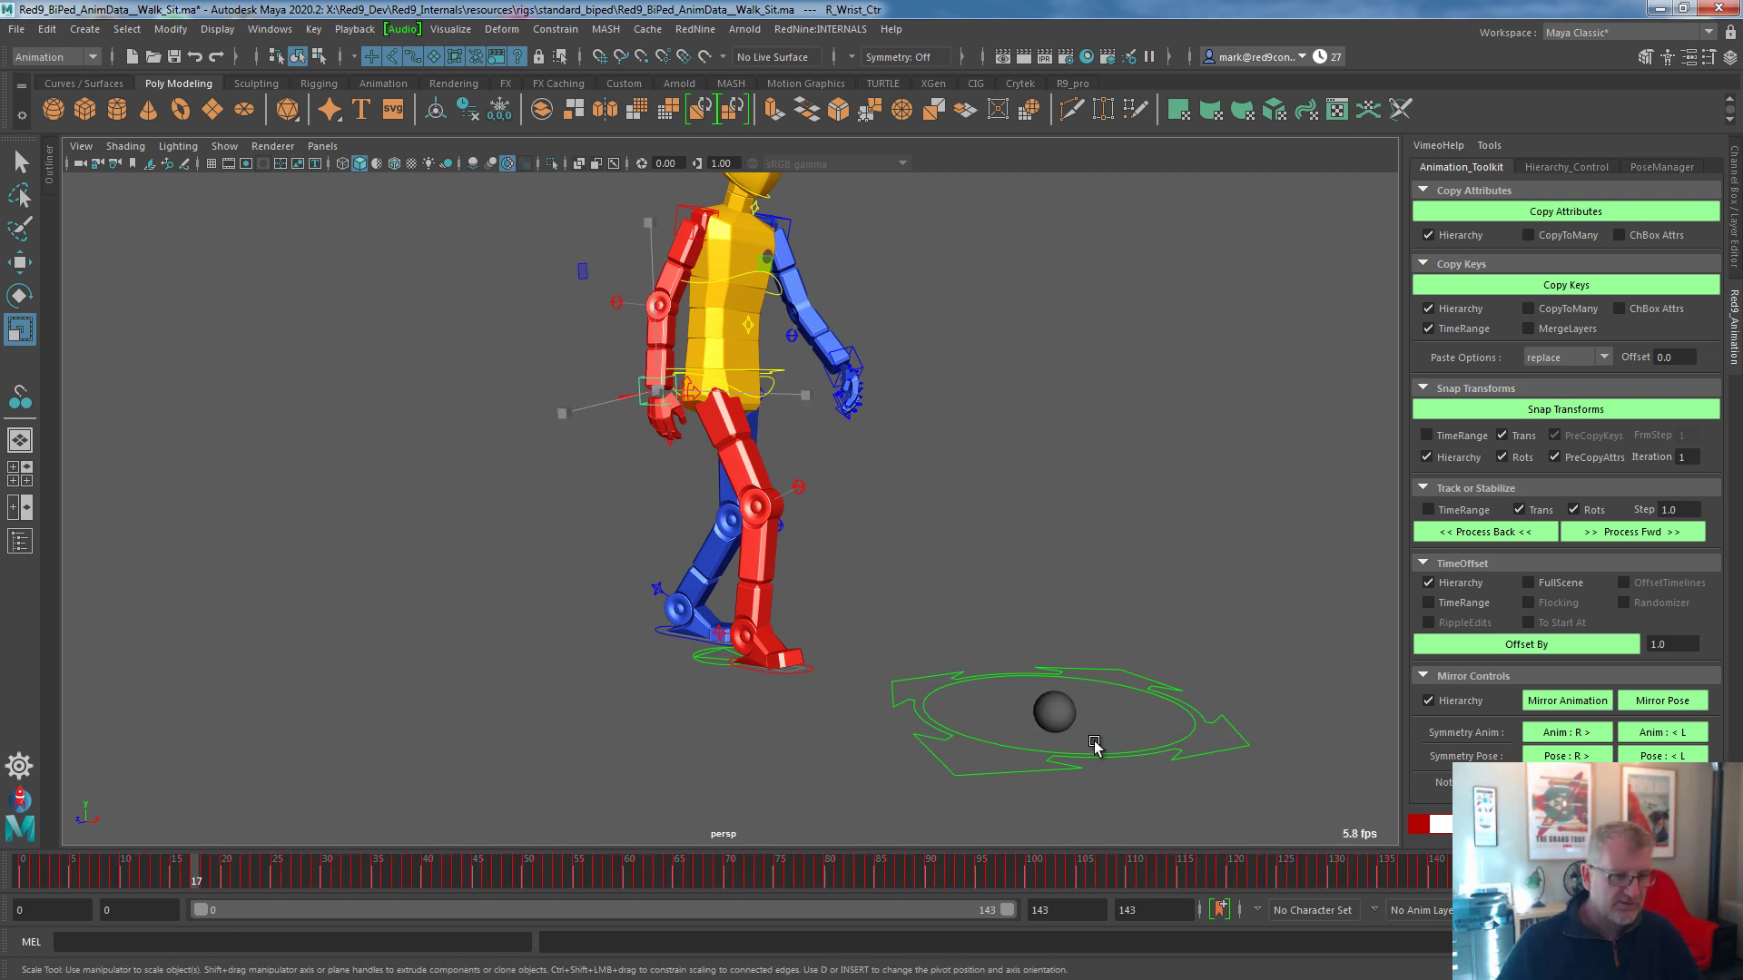
left_click(1053, 719)
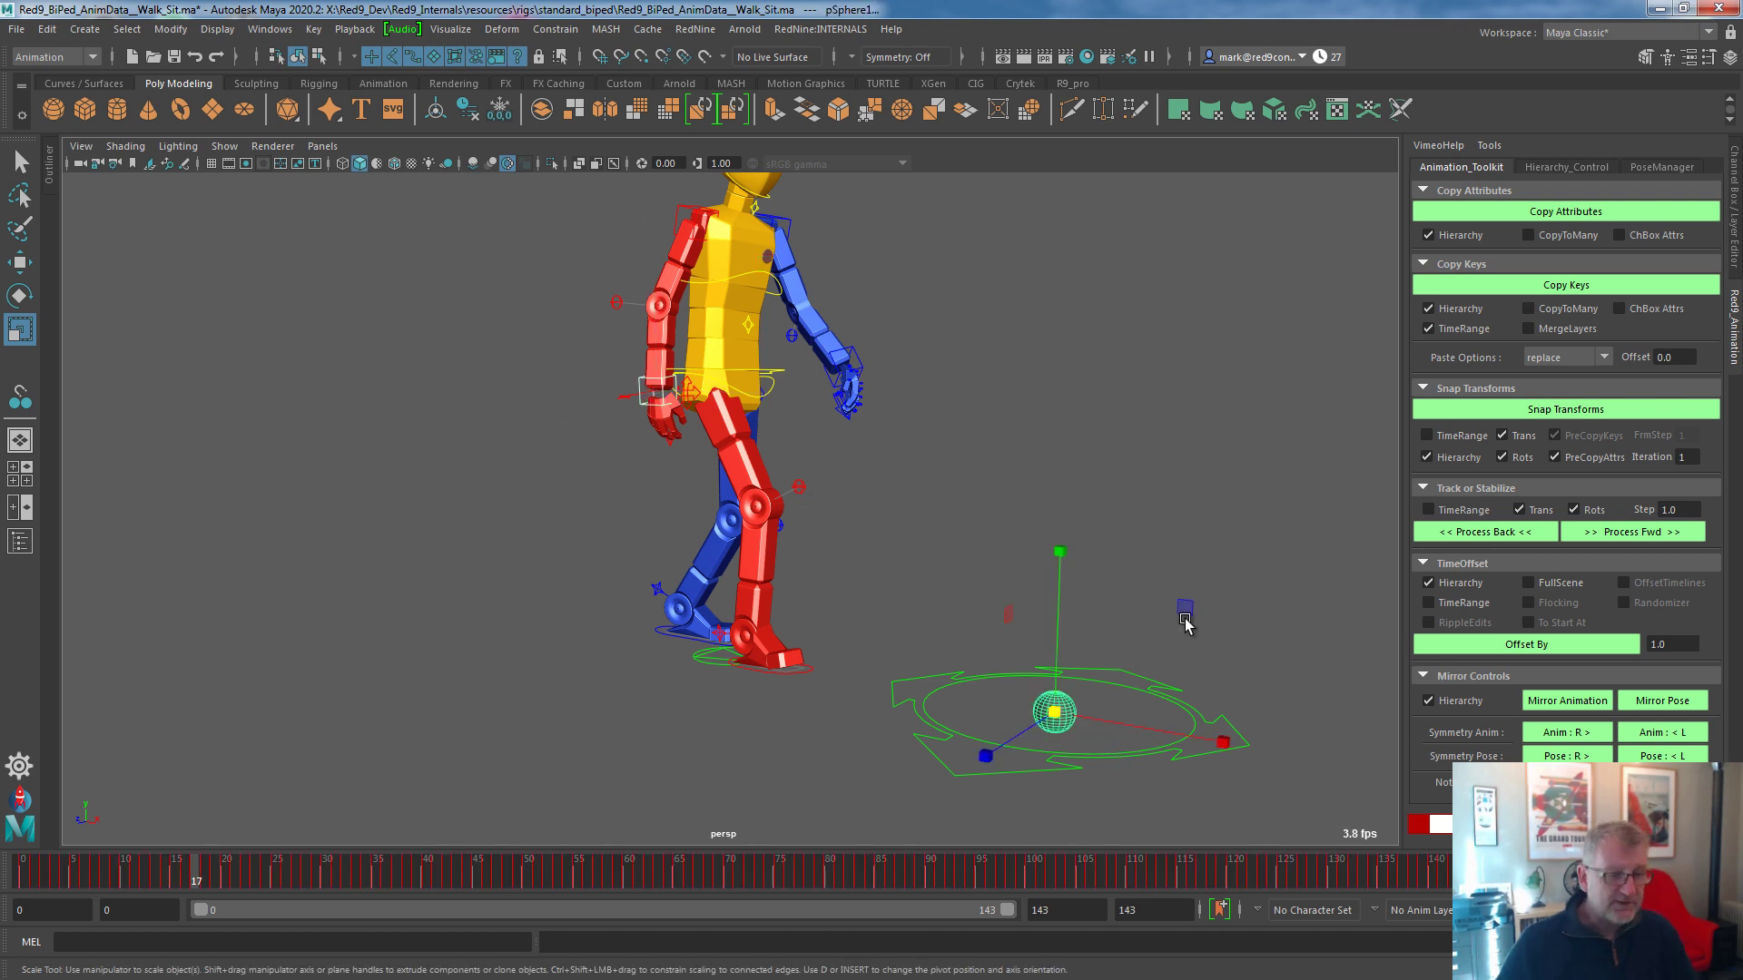
key("q")
left_click(641, 385)
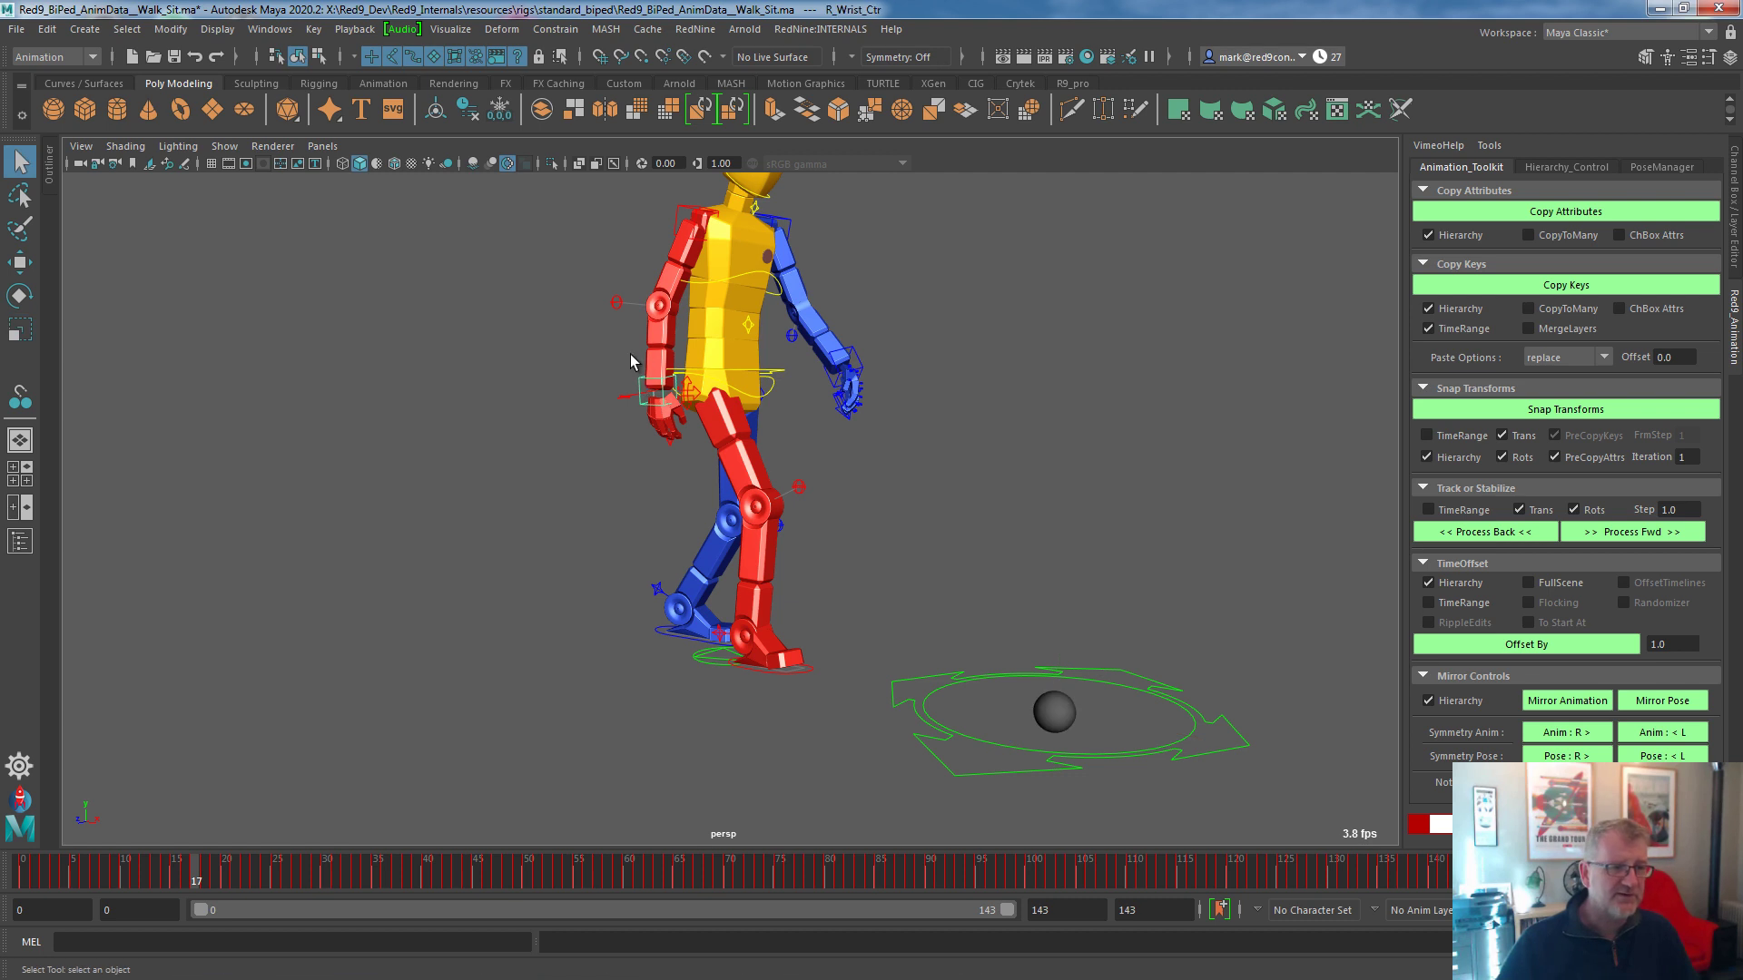
left_click(1077, 722)
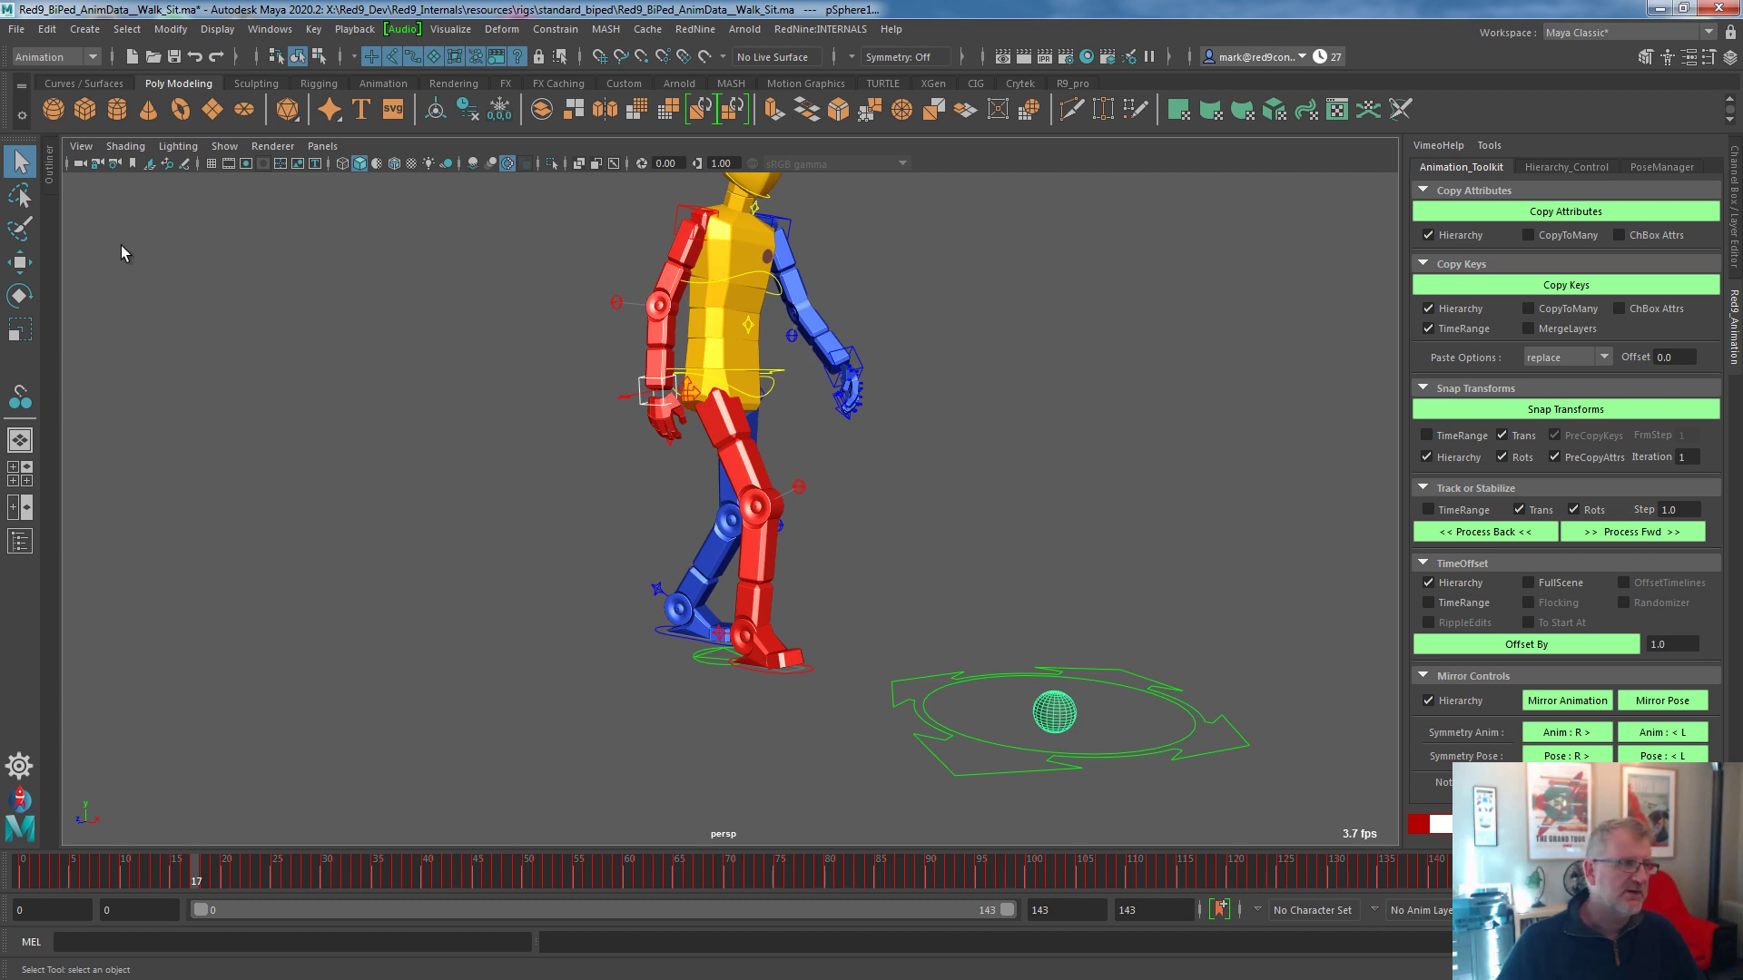
left_click(1073, 83)
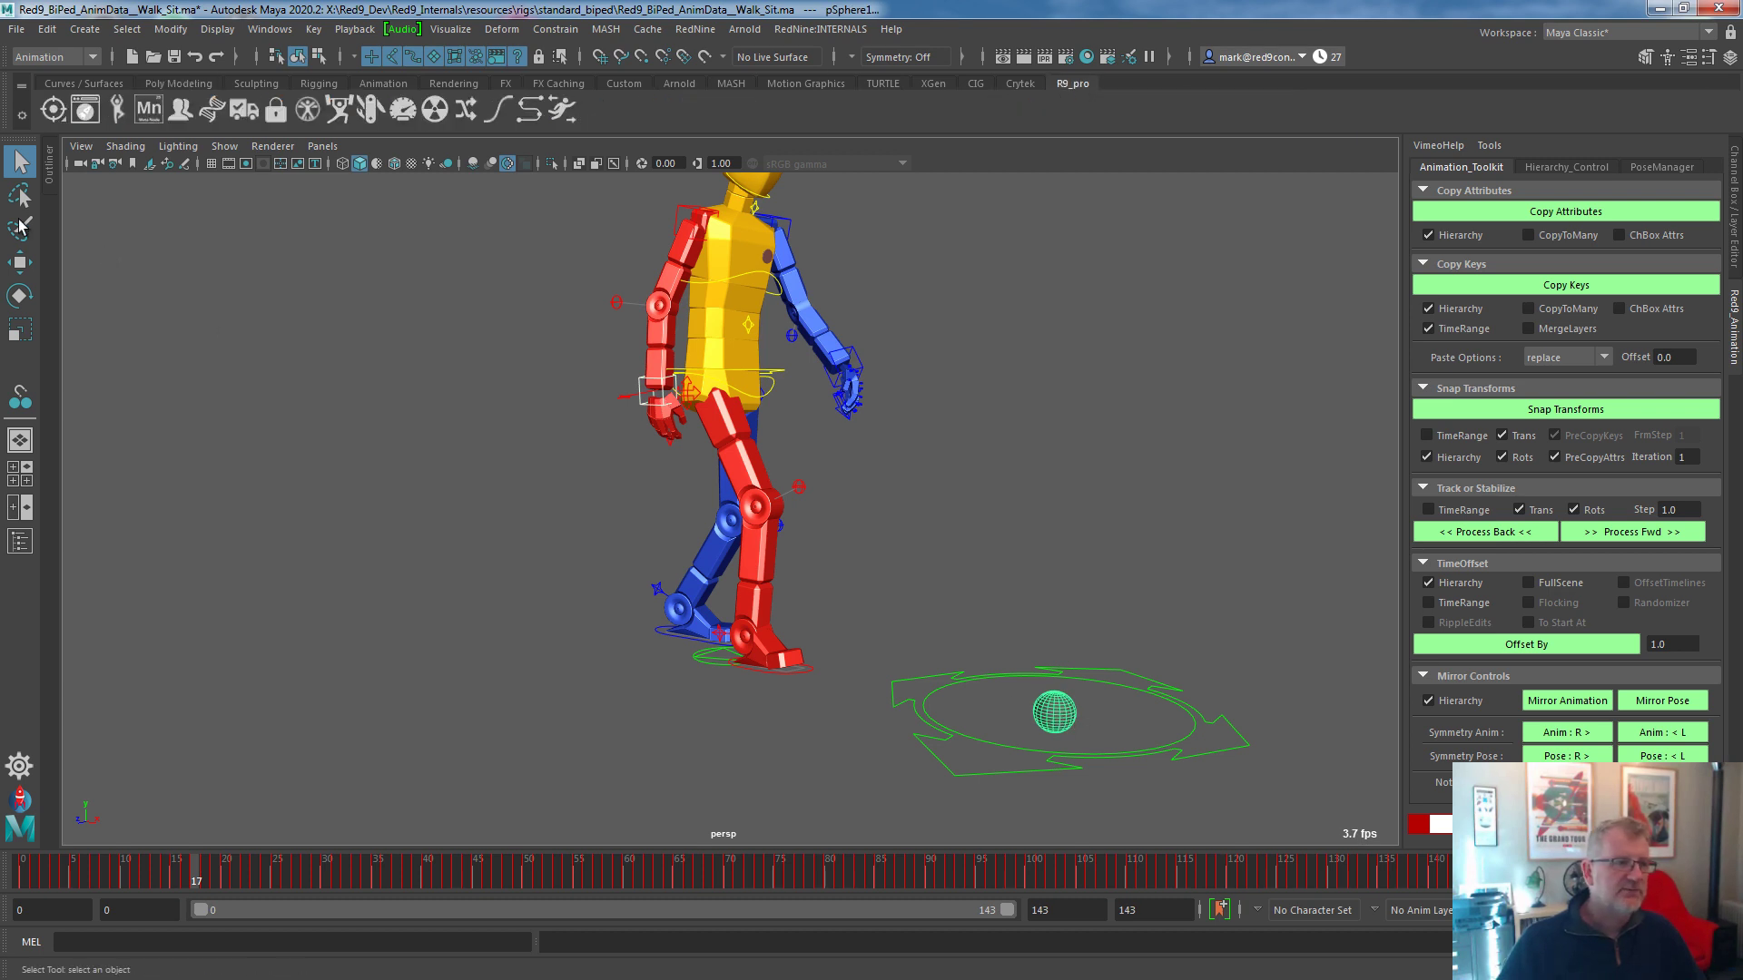
Snap pSphere1 to the right wrist with Simple Snap Transform, then reselect the sphere.
left_click(52, 111)
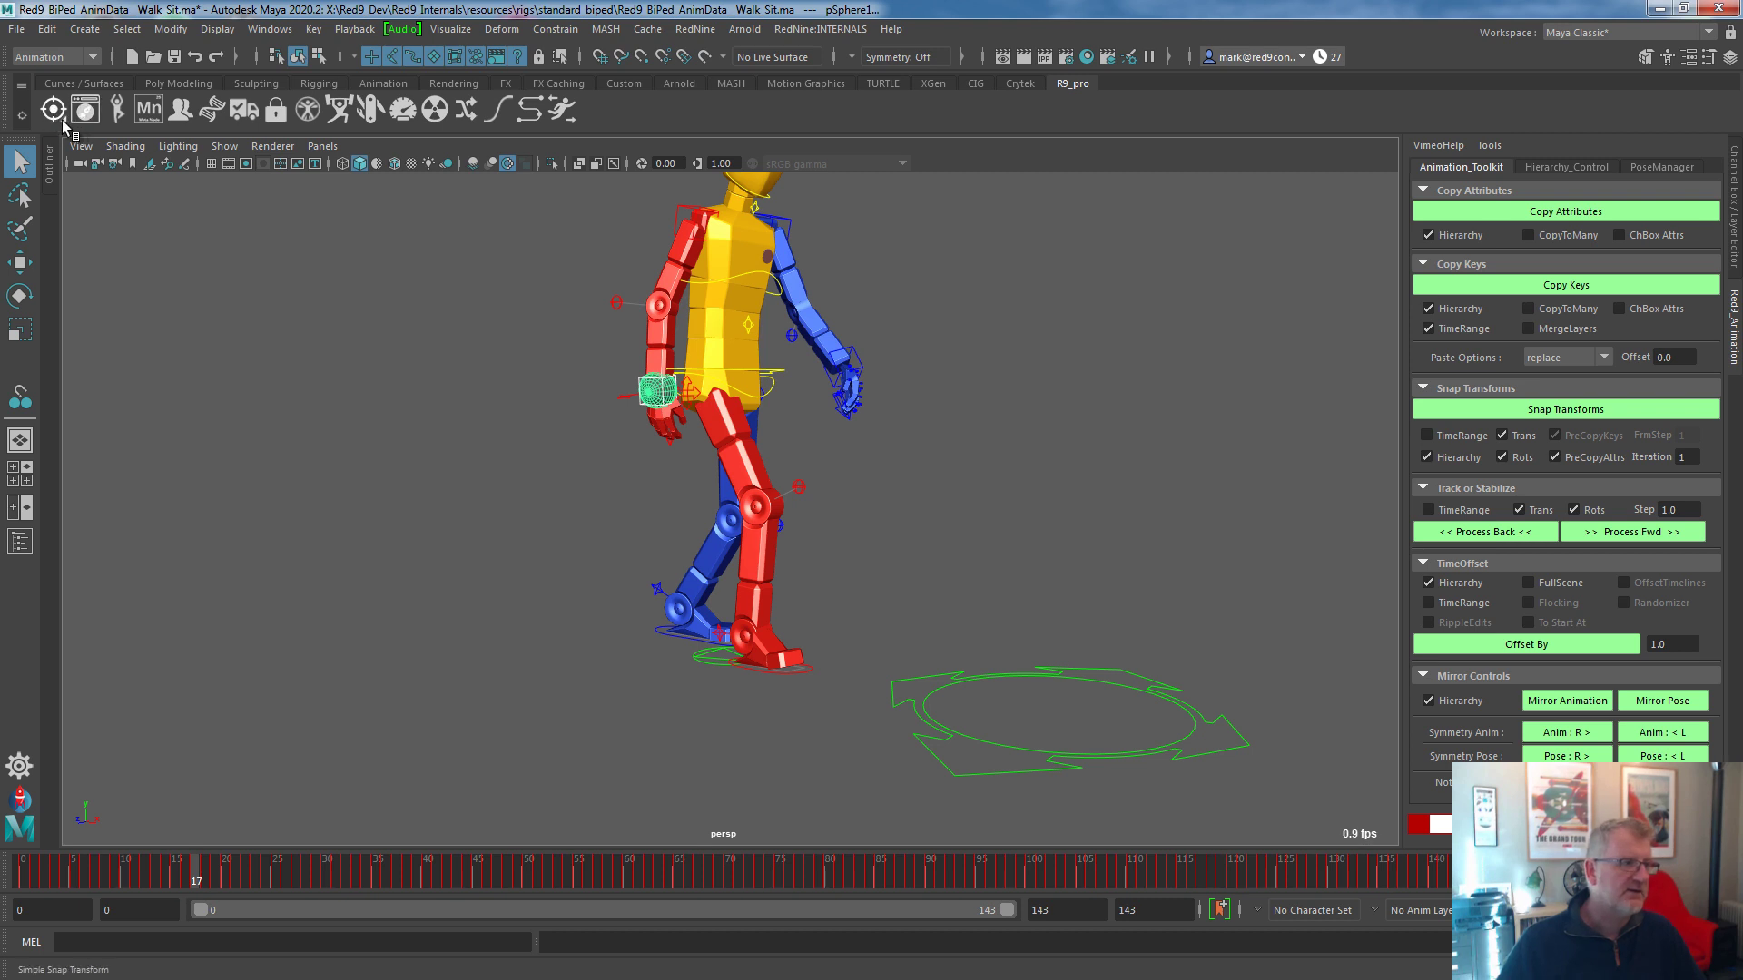
right_click(64, 123)
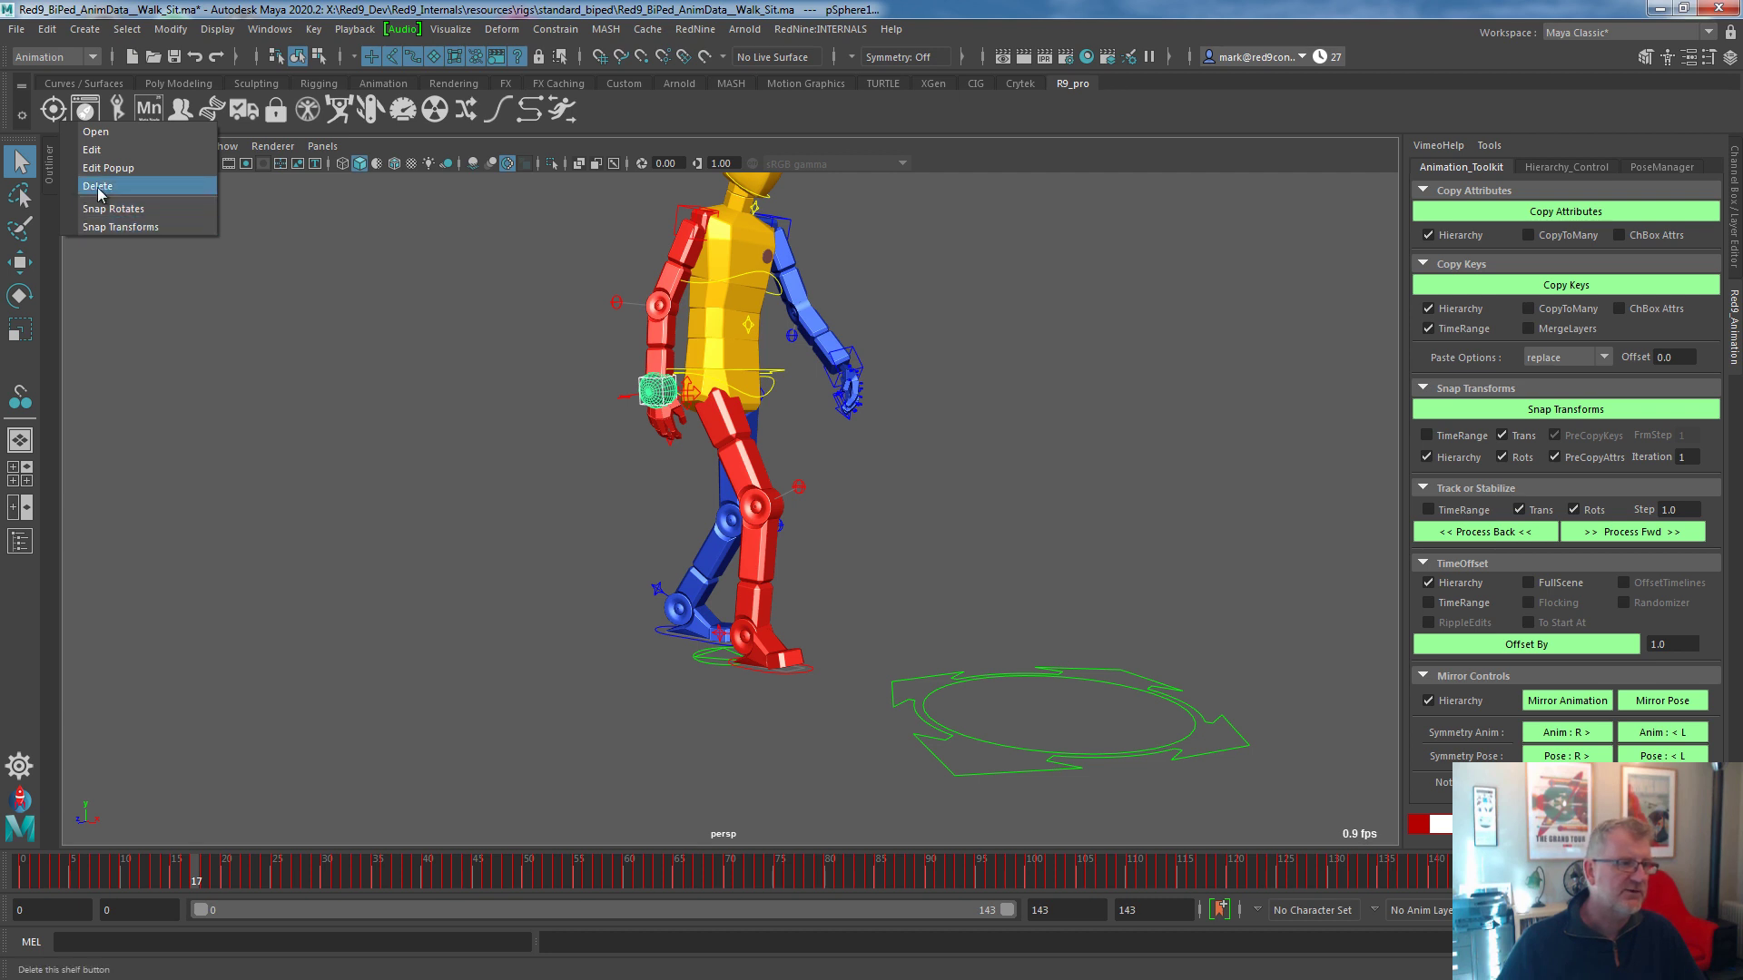
left_click(171, 29)
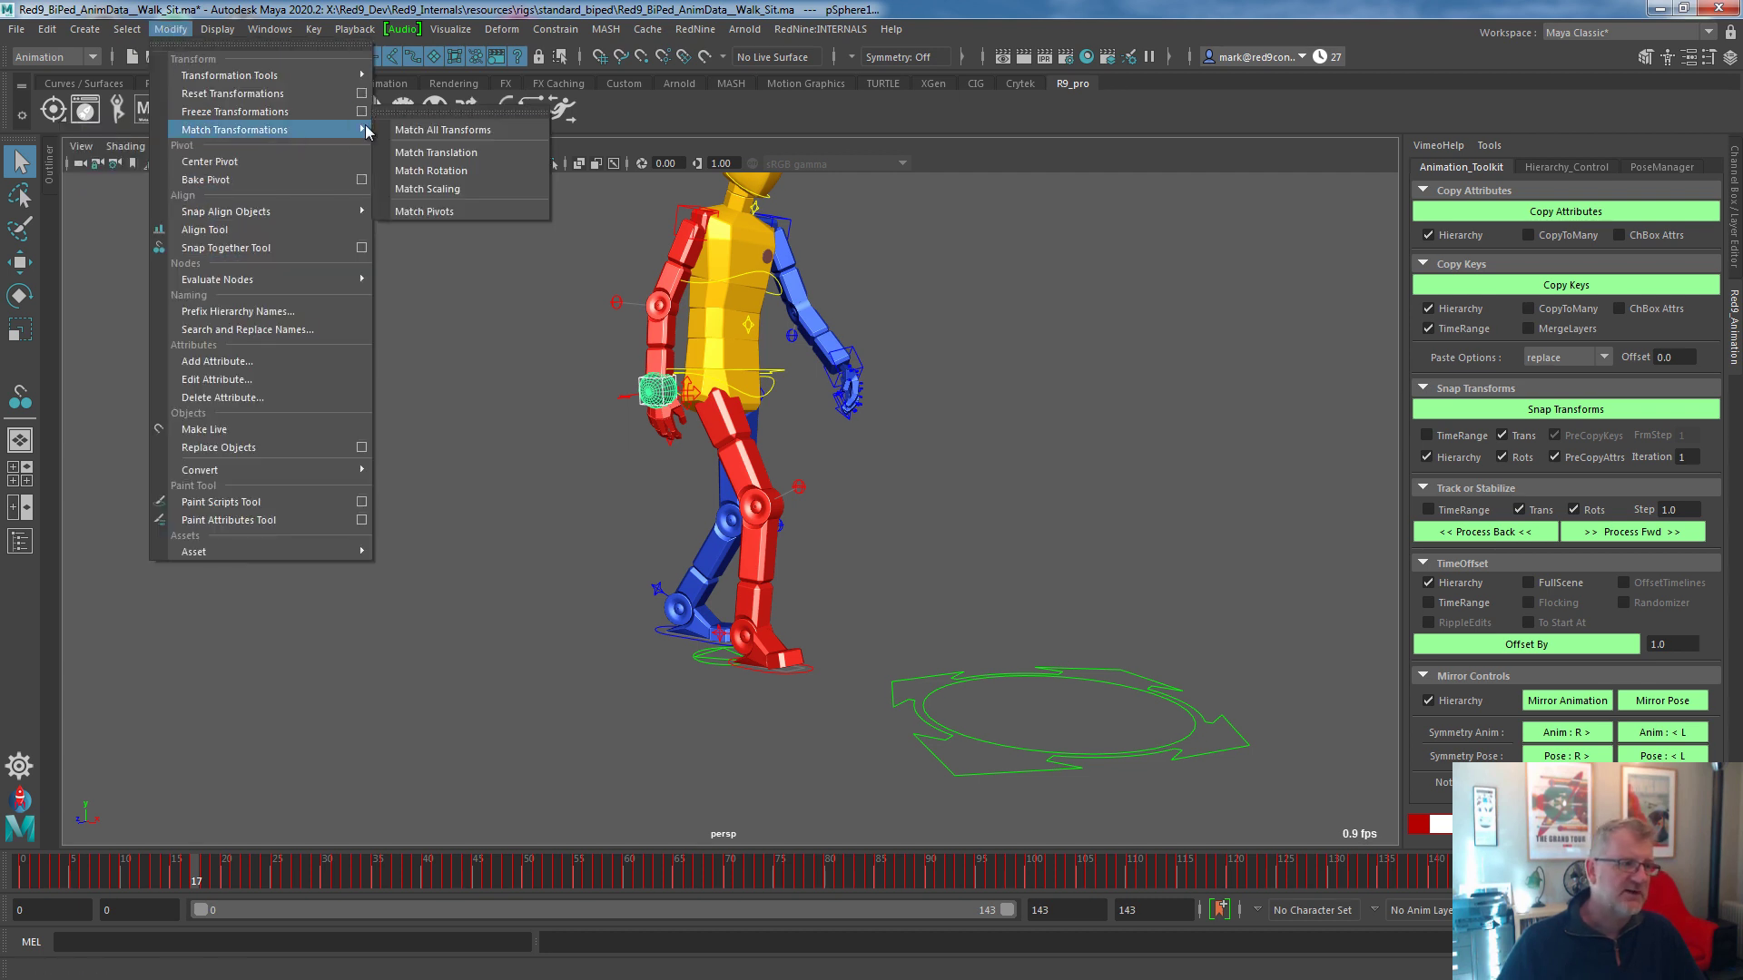
left_click(1198, 824)
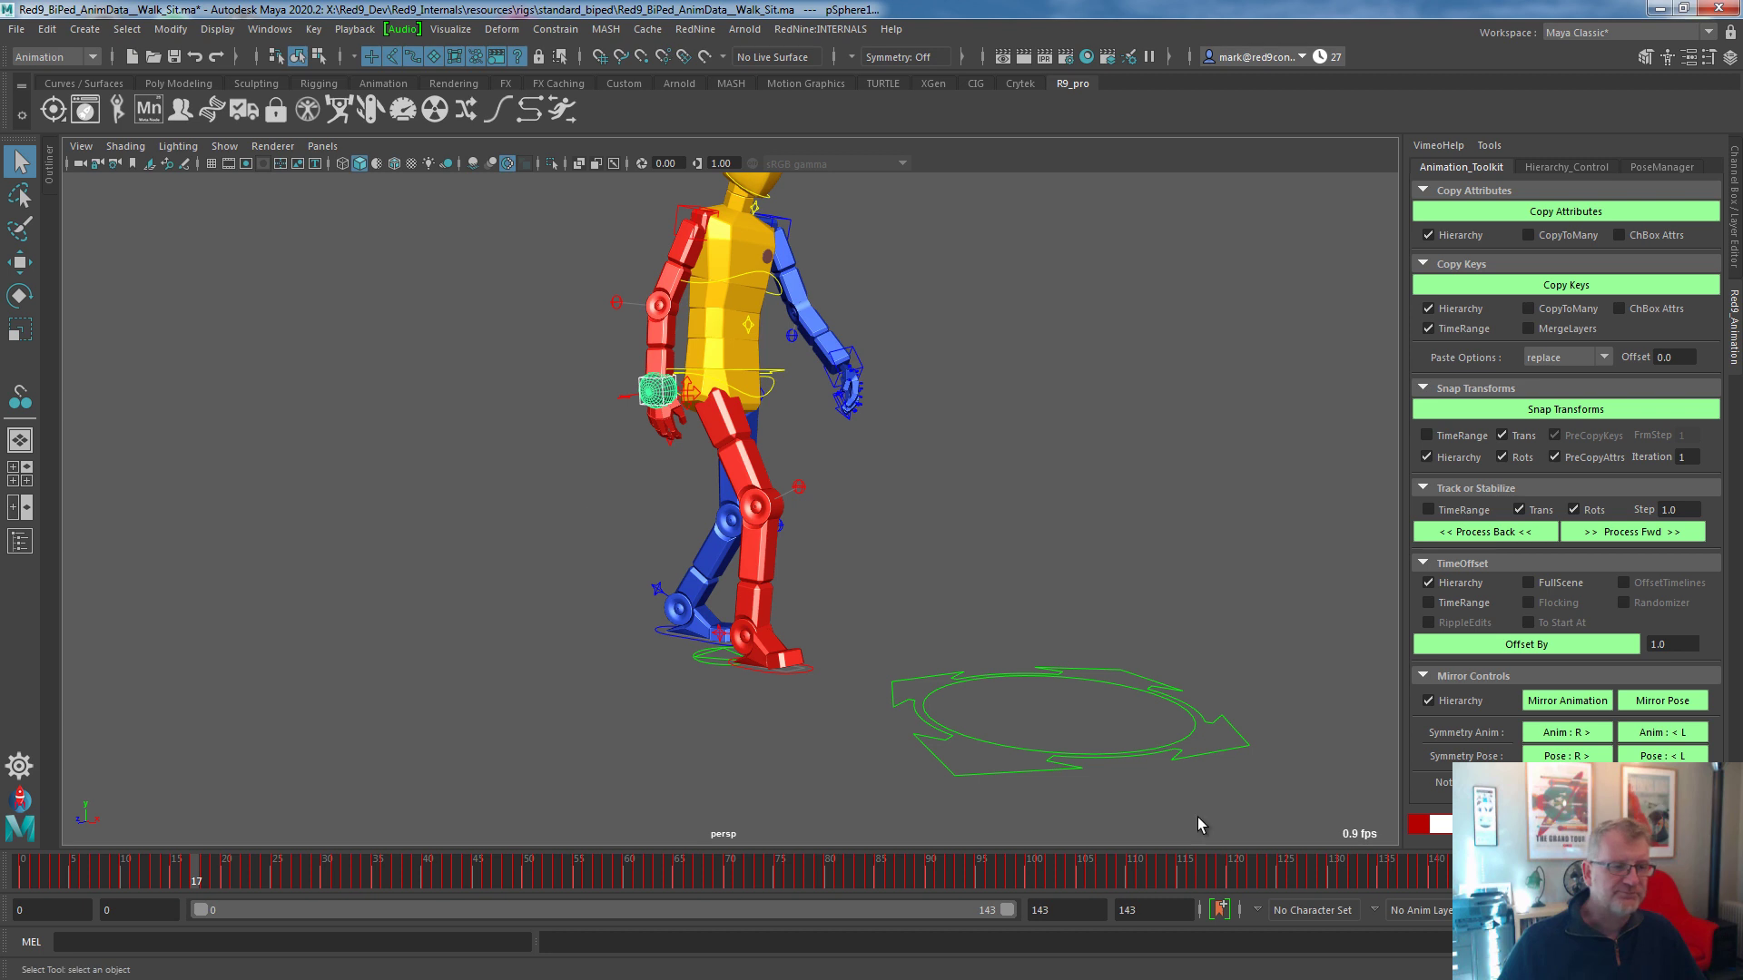
left_click(638, 434)
left_click(656, 391)
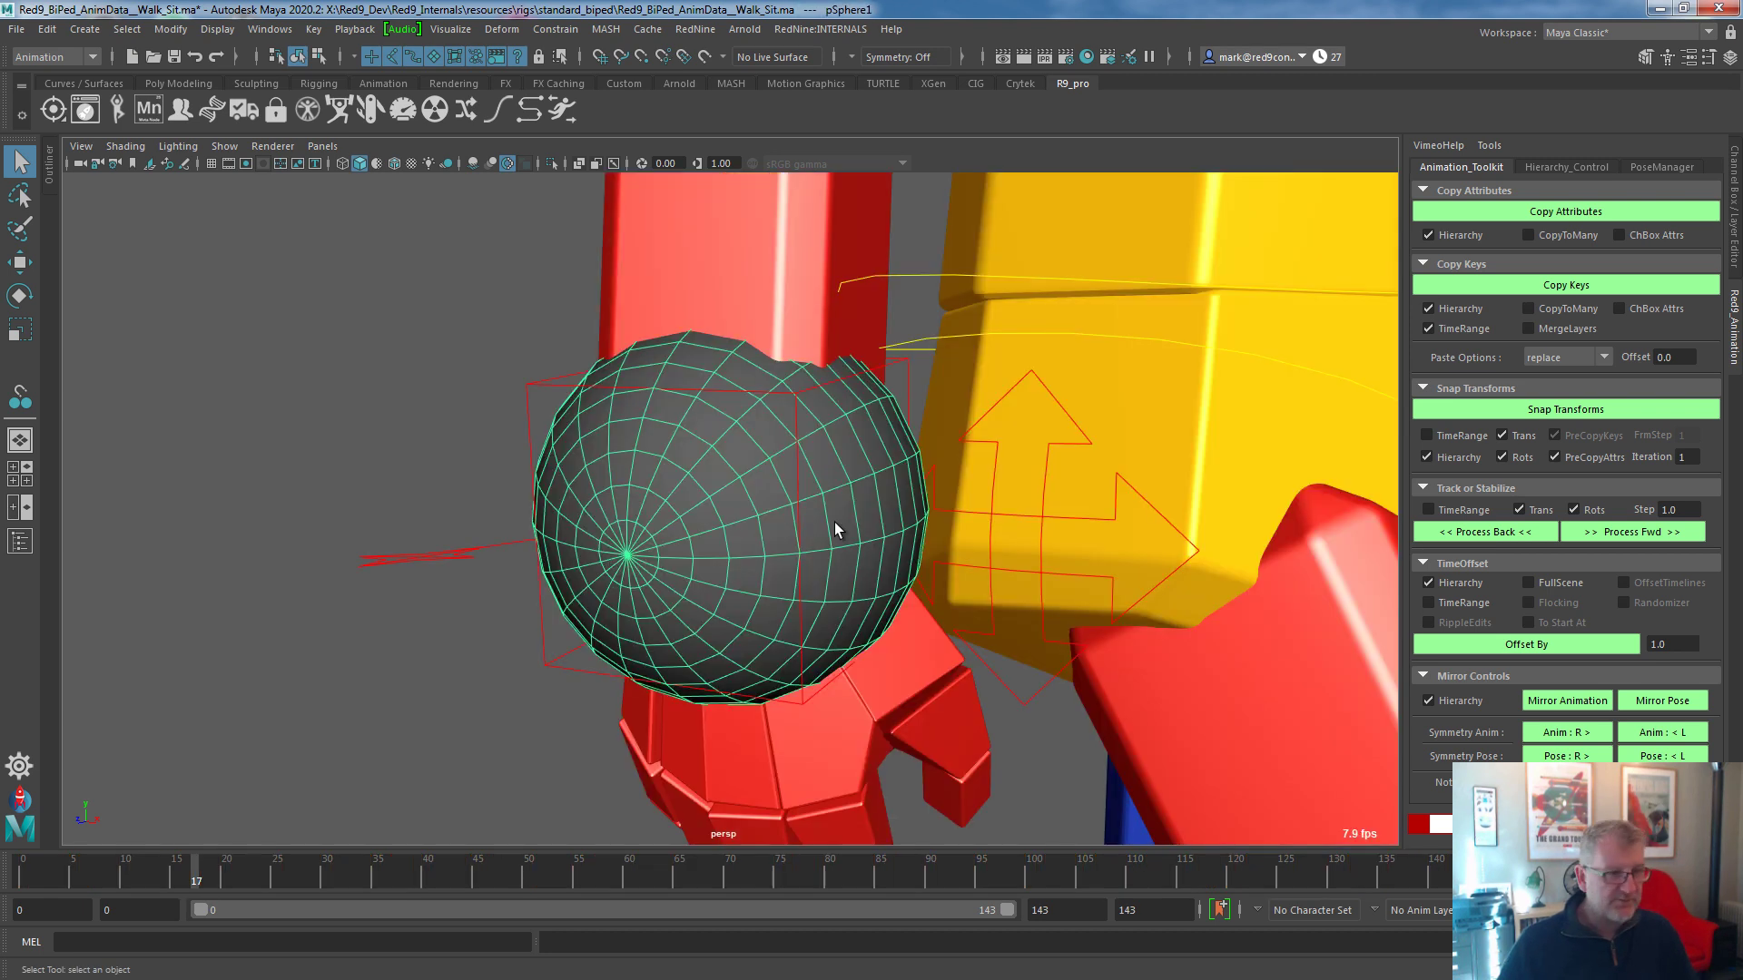
Move pSphere1 into the red hand's grip, then select R_Wrist_Ctr and the sphere.
scroll(563, 474, "down", 3)
key("w")
left_click_drag(934, 483, 711, 343, "alt")
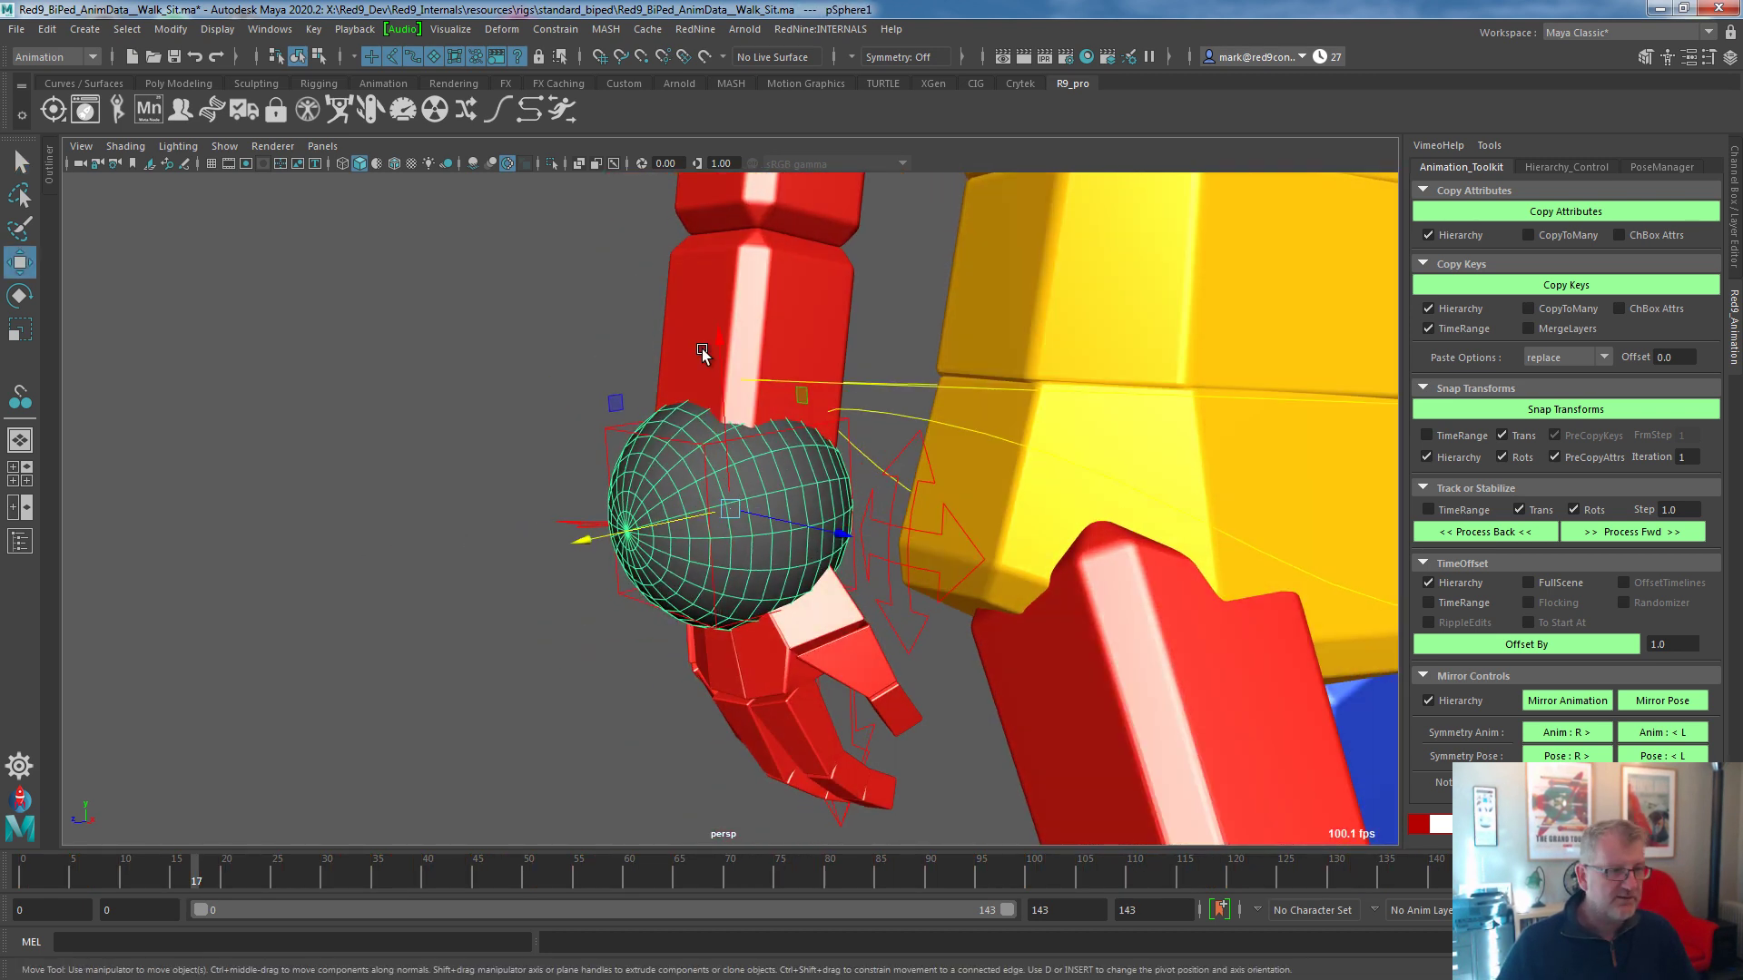
middle_click_drag(712, 343, 700, 700)
left_click_drag(704, 701, 903, 591, "alt")
scroll(784, 497, "up", 3)
left_click(641, 455)
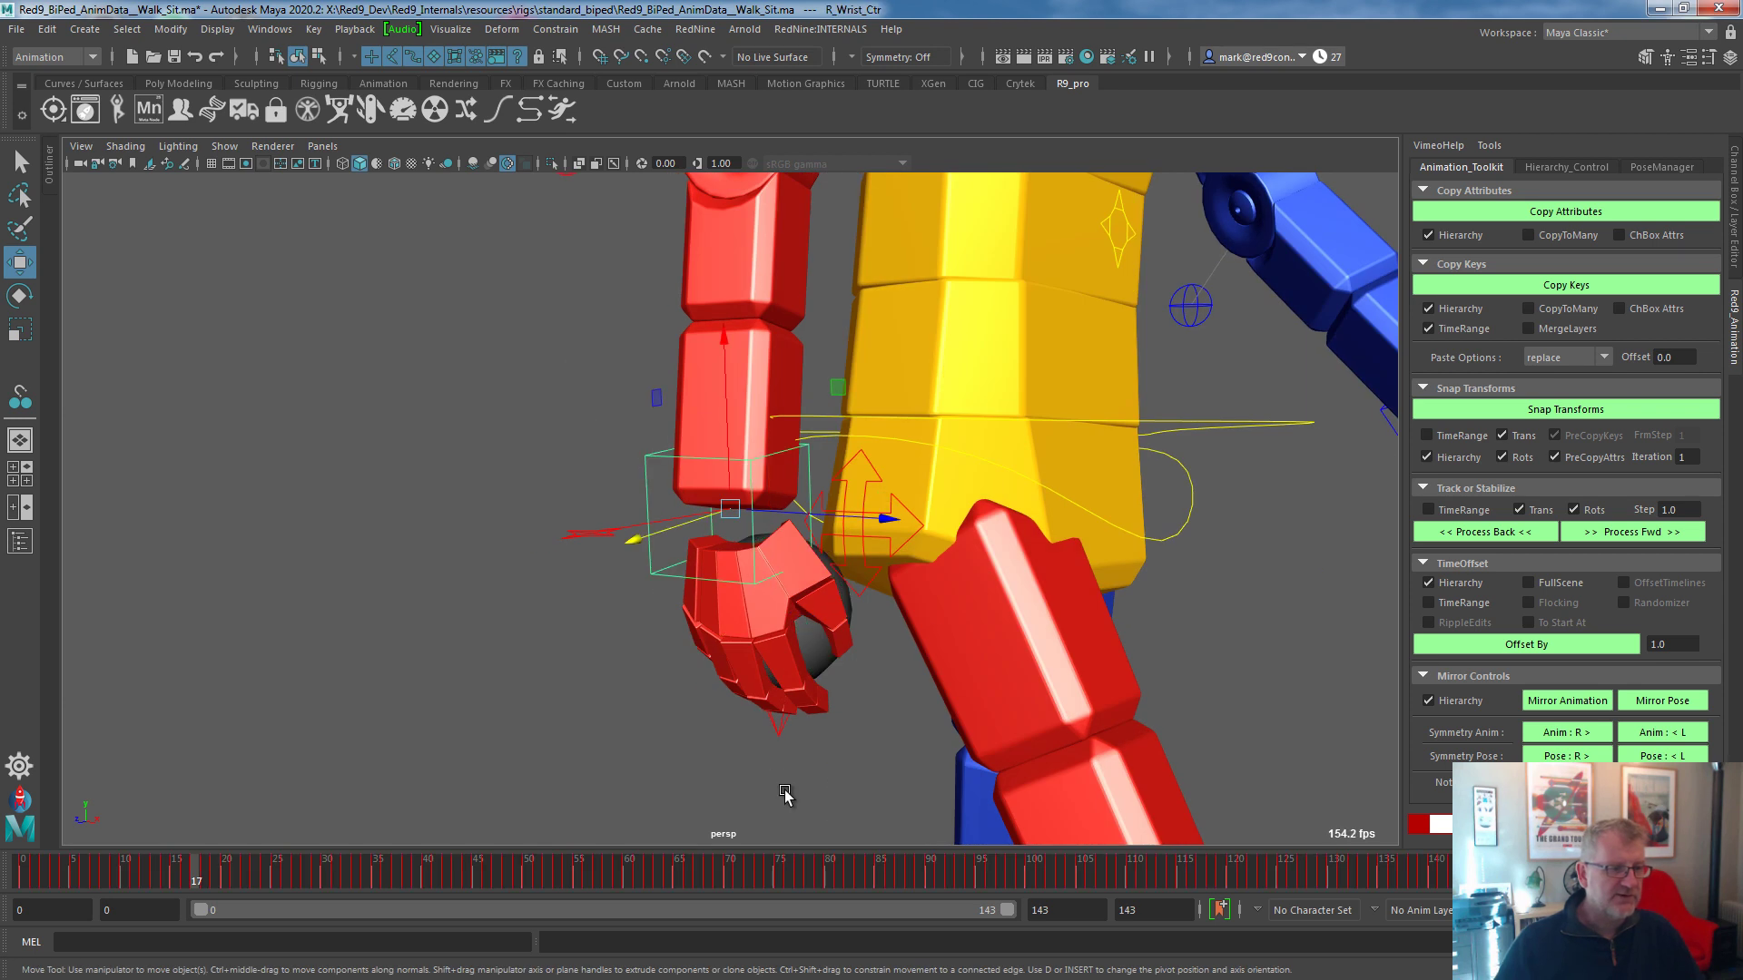
left_click(812, 660)
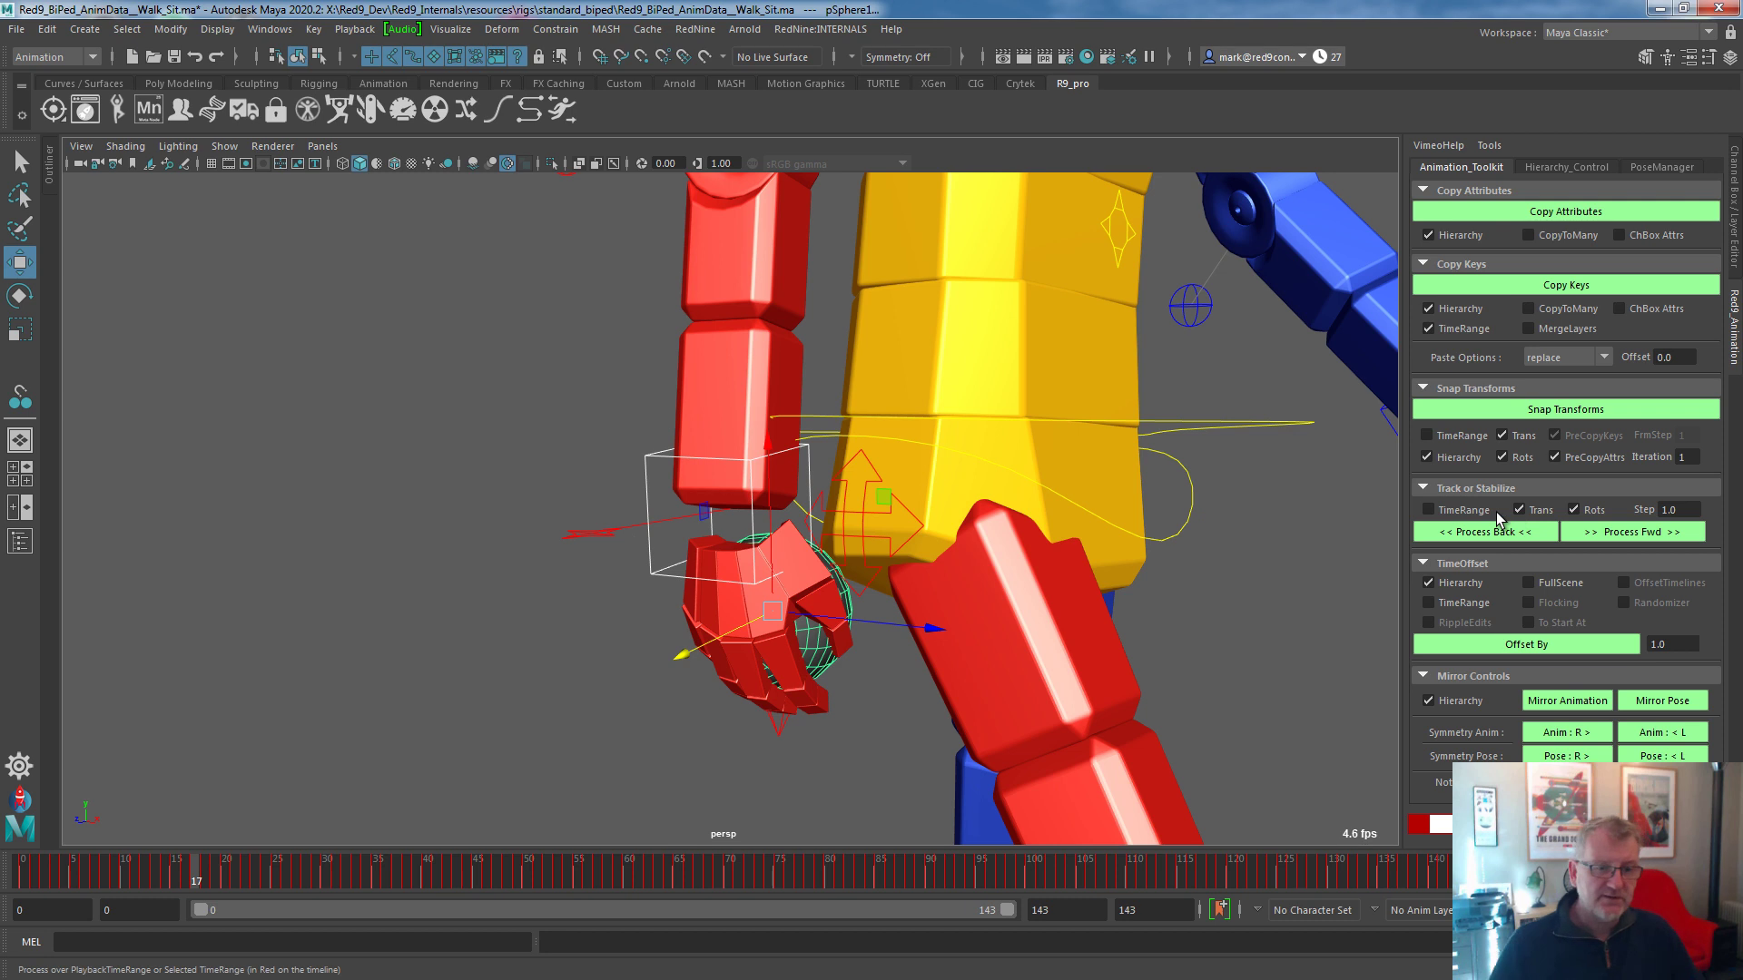
Track the red hand to the sphere over frames 19–39 with TimeRange, then scrub to review.
left_click(1632, 533)
scroll(1080, 591, "down", 6)
scroll(657, 683, "down", 2)
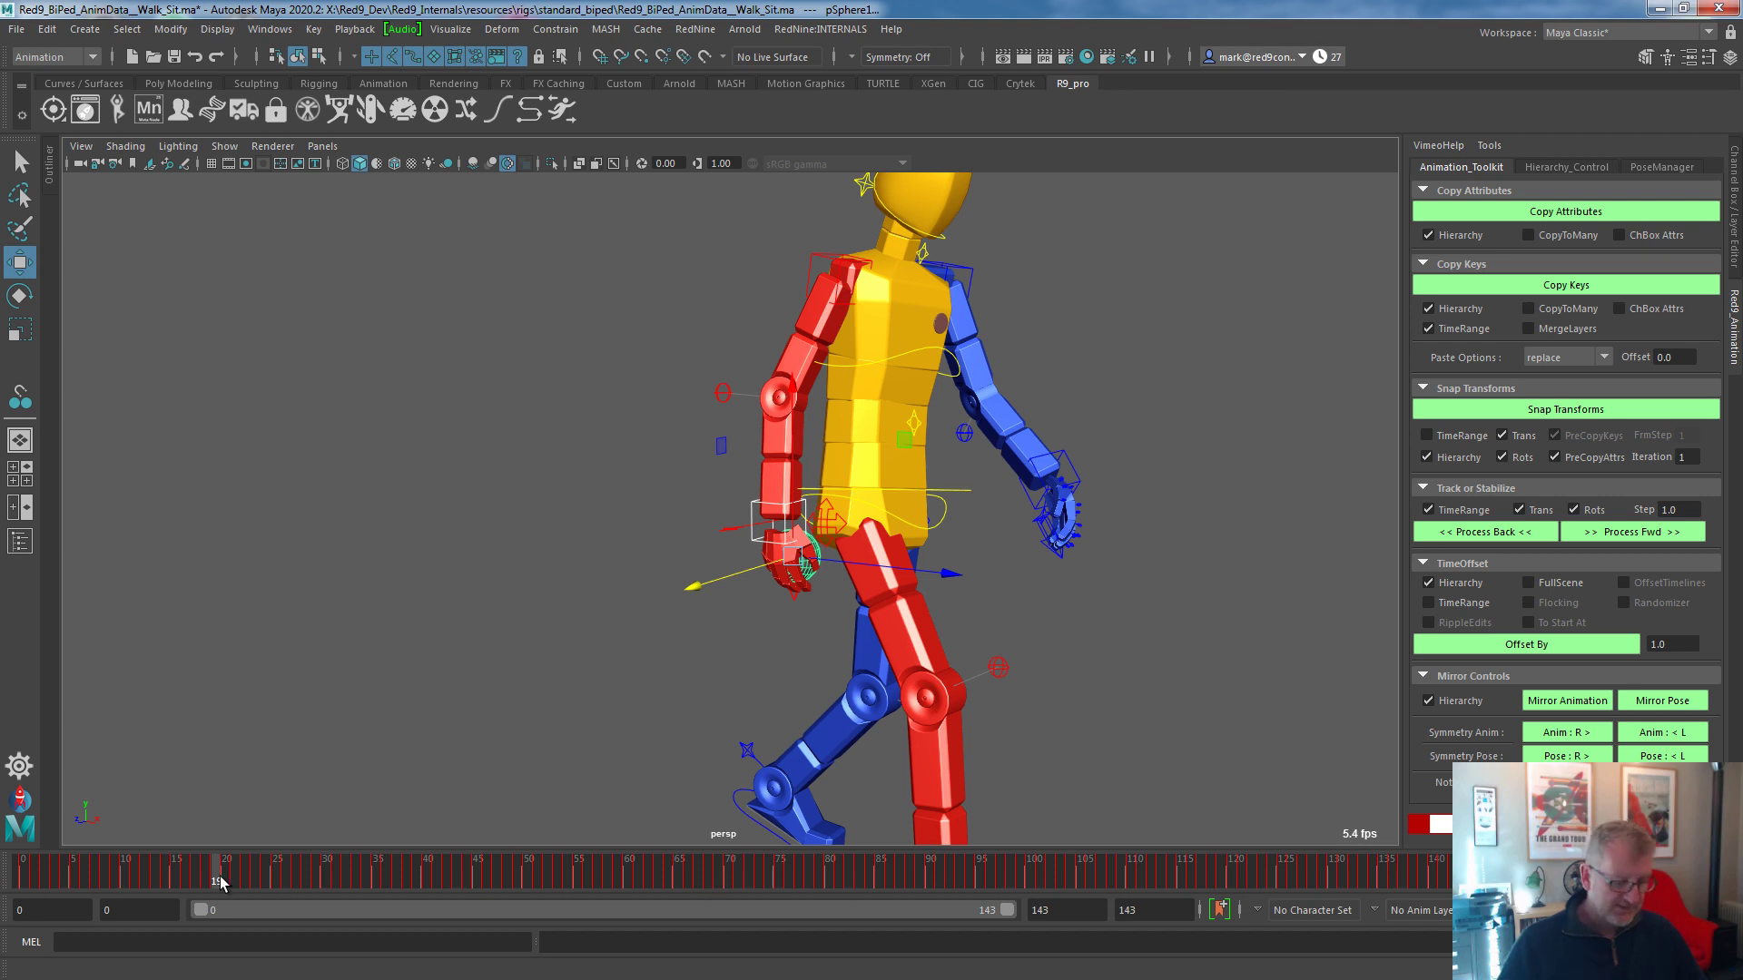
left_click_drag(216, 875, 405, 869, "shift")
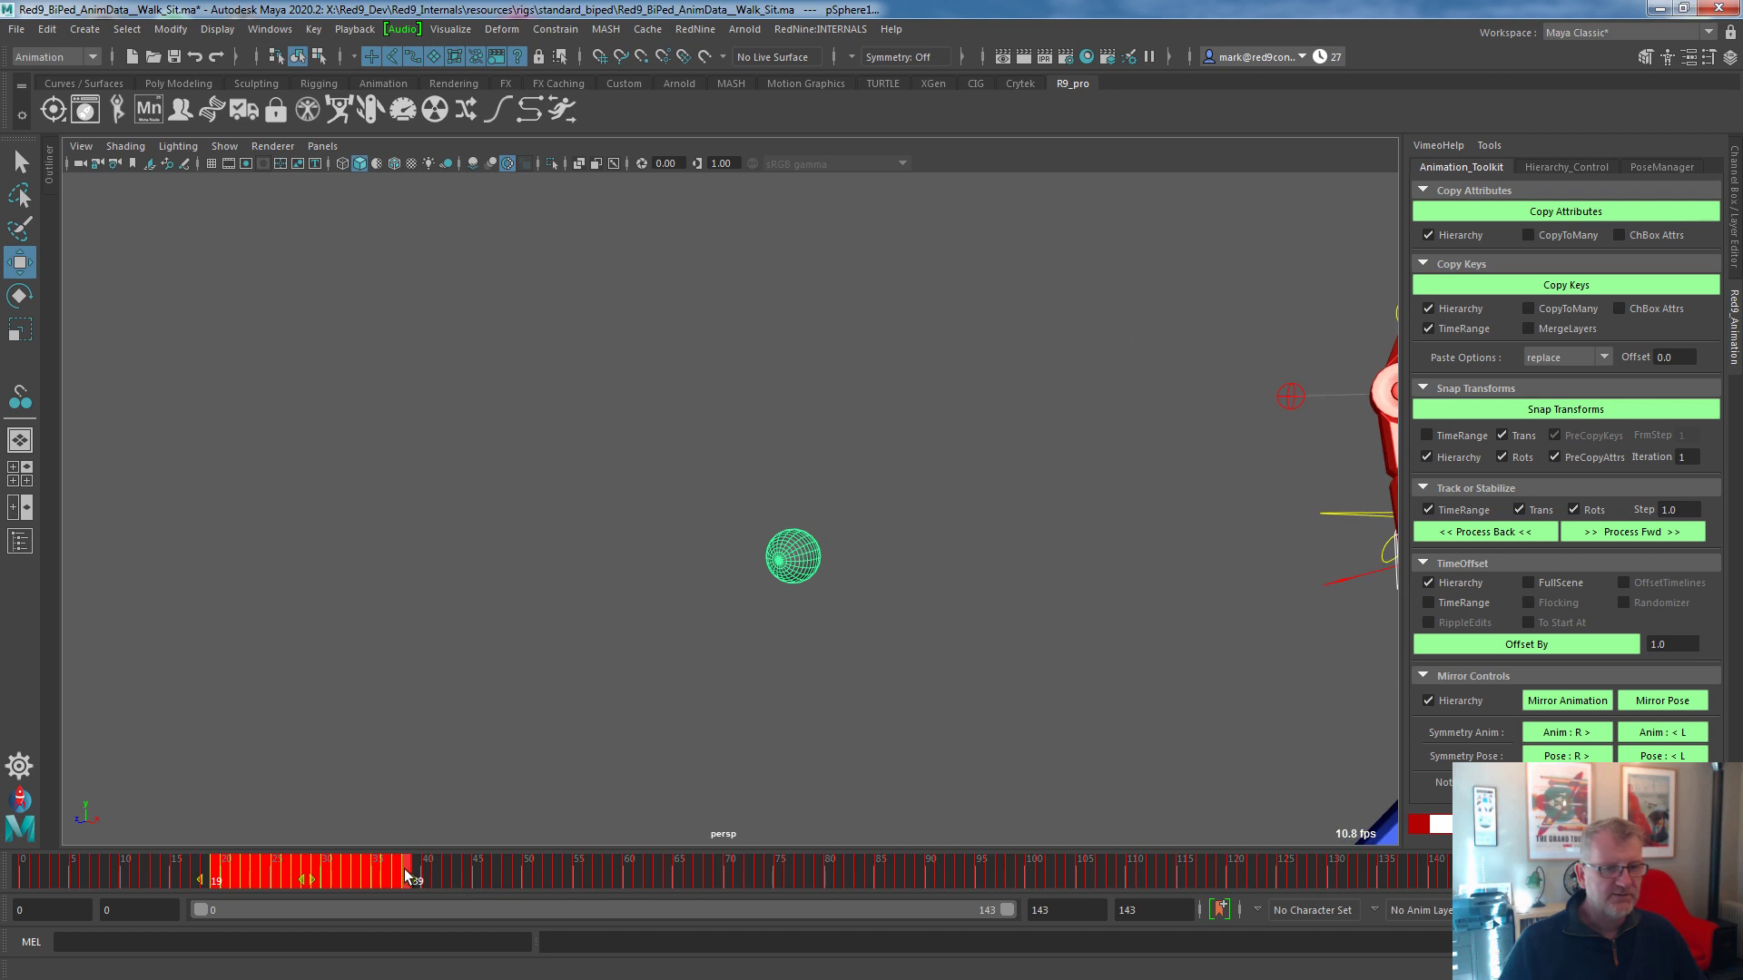
left_click(1659, 533)
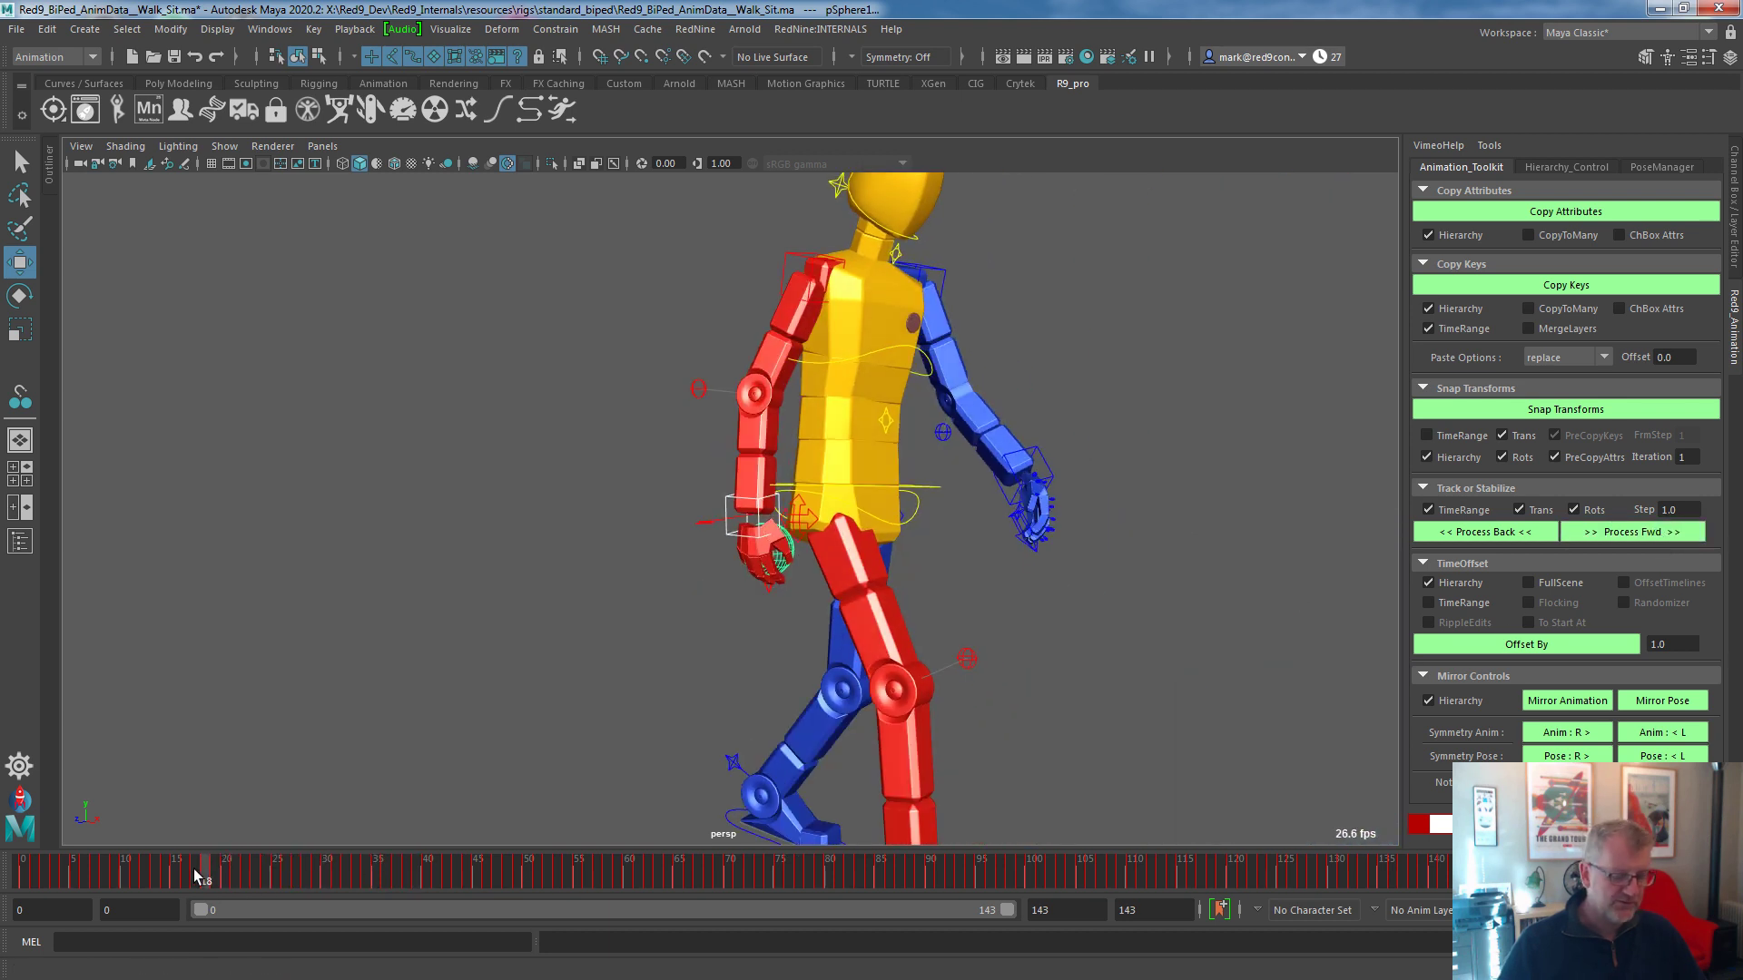
left_click_drag(187, 876, 307, 875)
left_click_drag(990, 699, 767, 624, "alt")
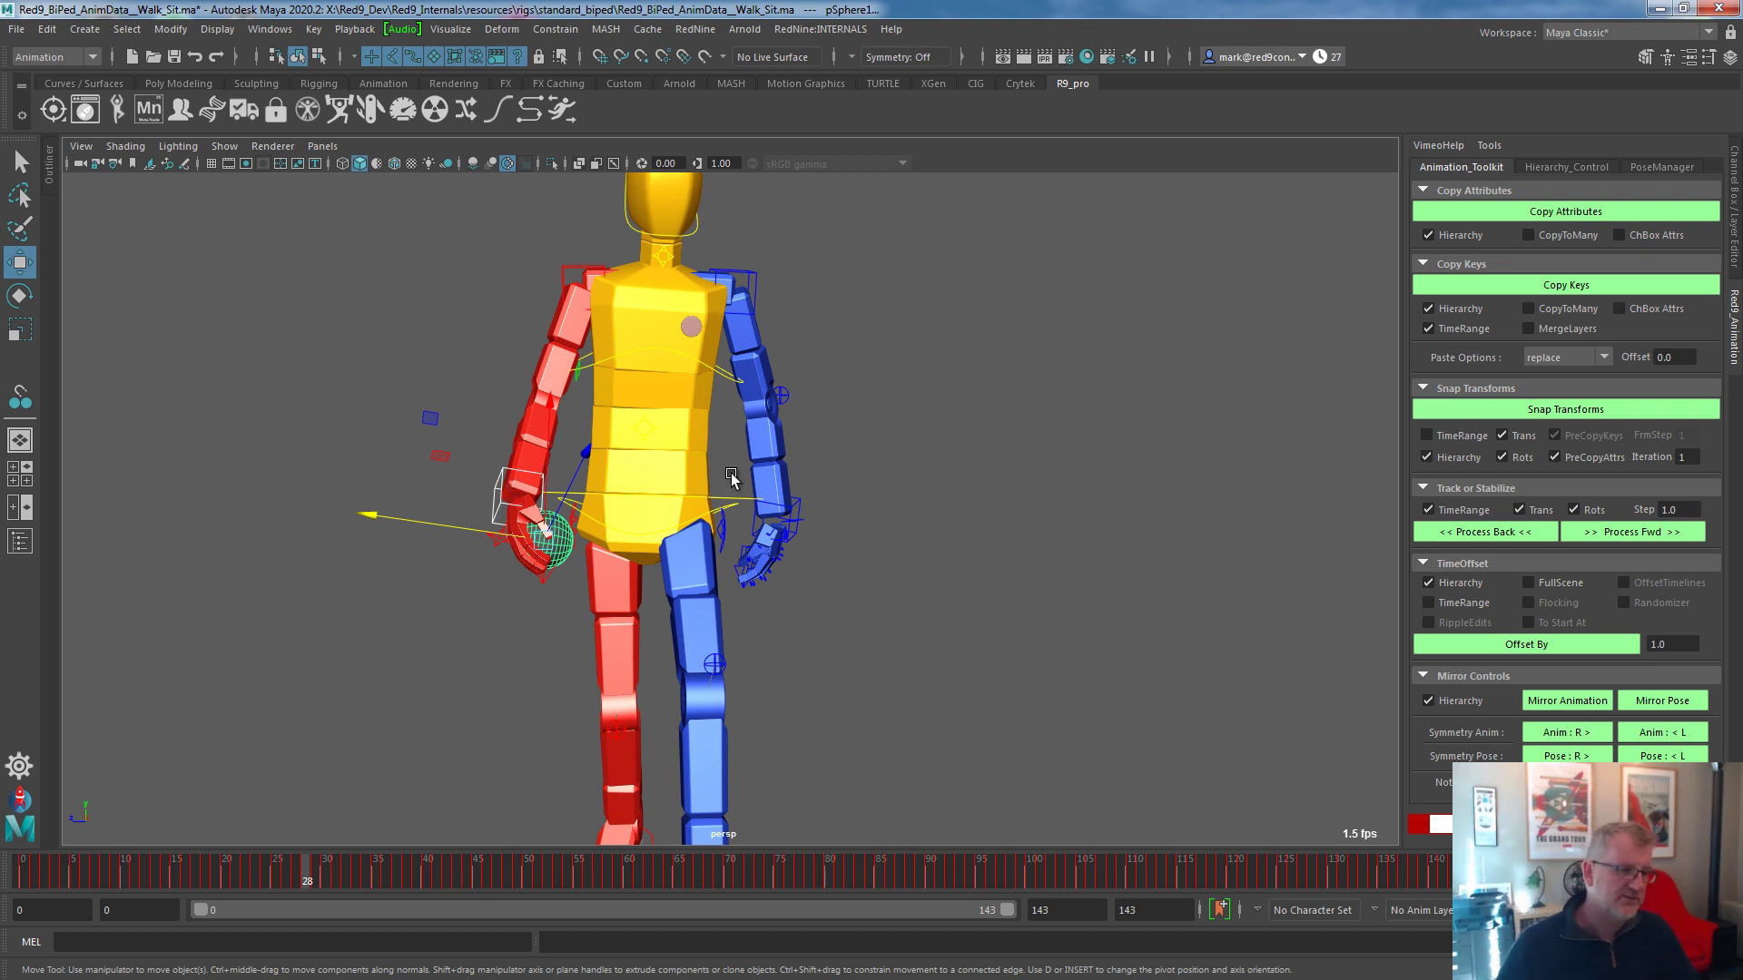
Scrub back through the walk to confirm pSphere1 stays in the red hand.
mouse_move(318, 885)
left_mouse_down()
mouse_move(246, 884)
mouse_move(320, 869)
left_mouse_up()
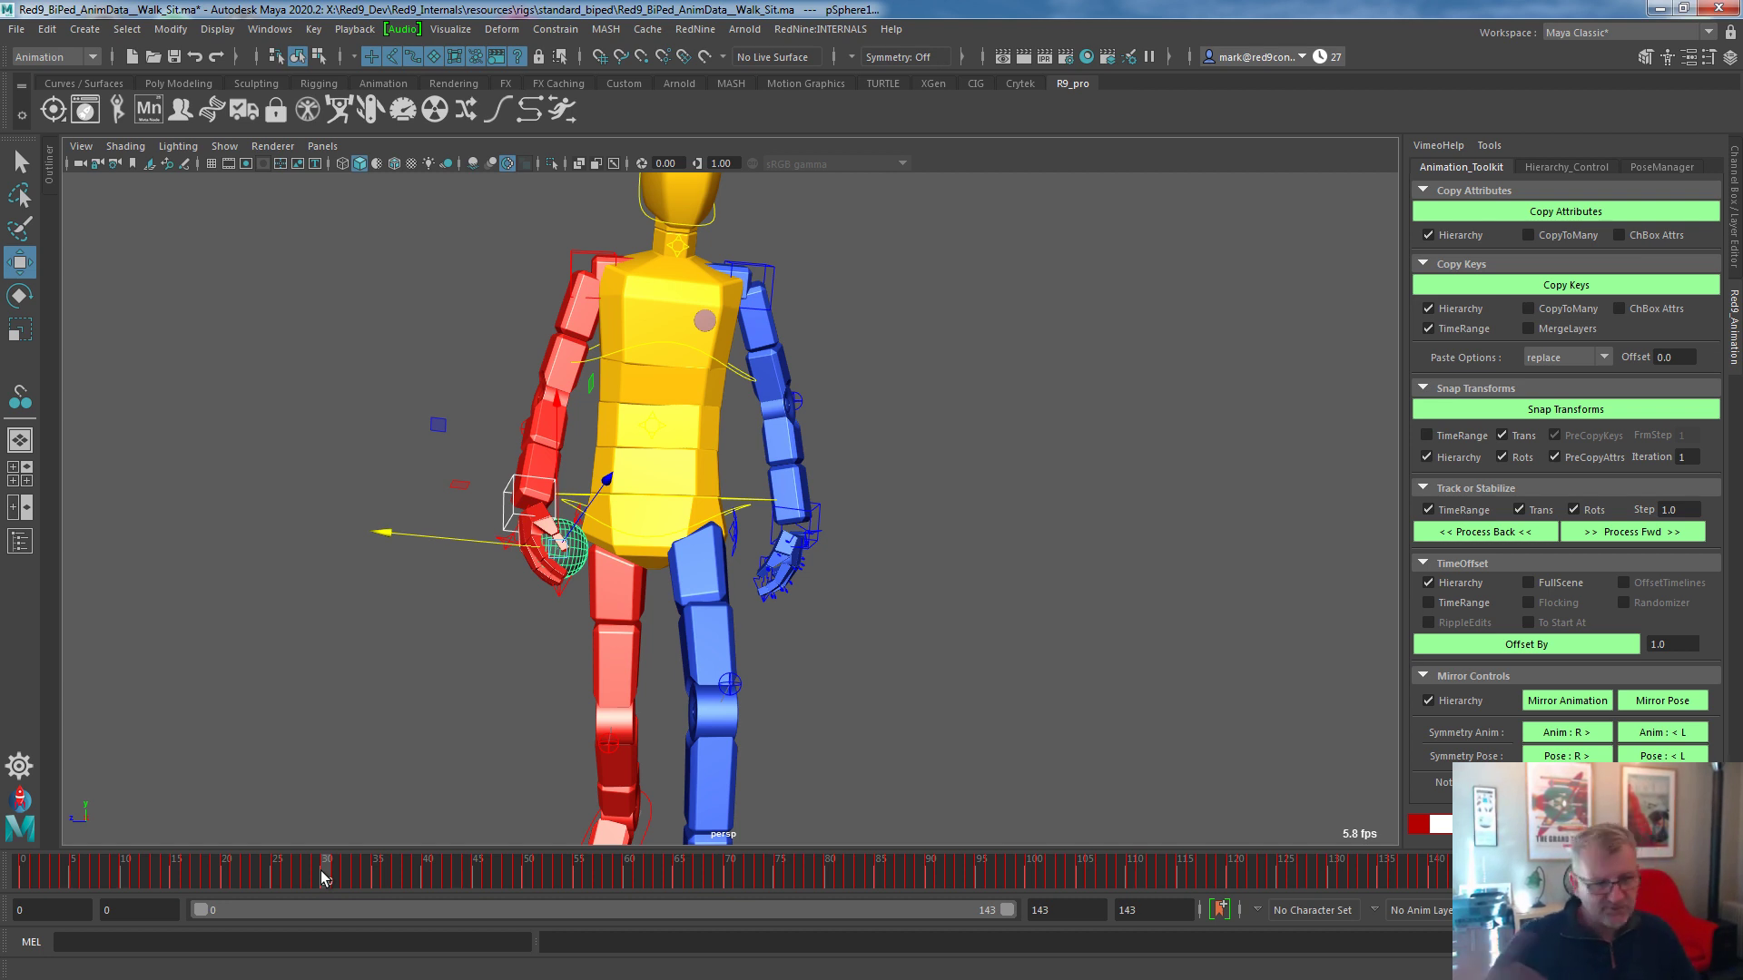
Advance to frame 35 and slide pSphere1 beside the blue left hand.
left_click(239, 862)
left_click_drag(247, 861, 377, 862)
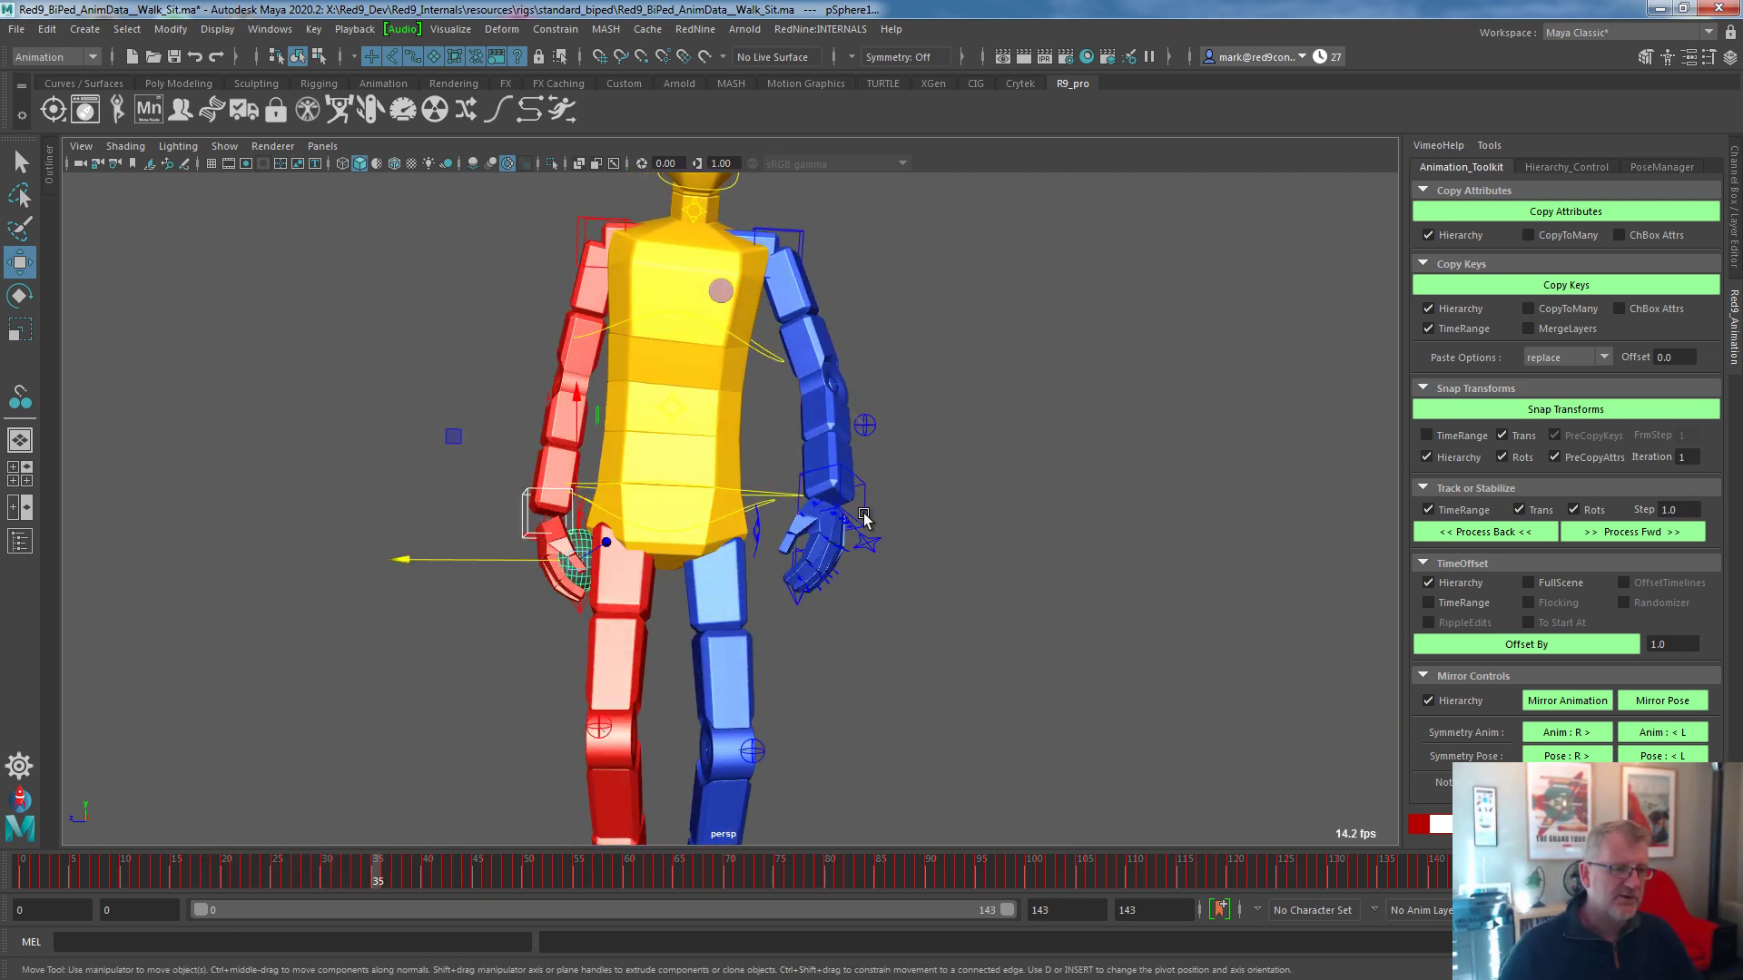
left_click(868, 507)
left_click(858, 506)
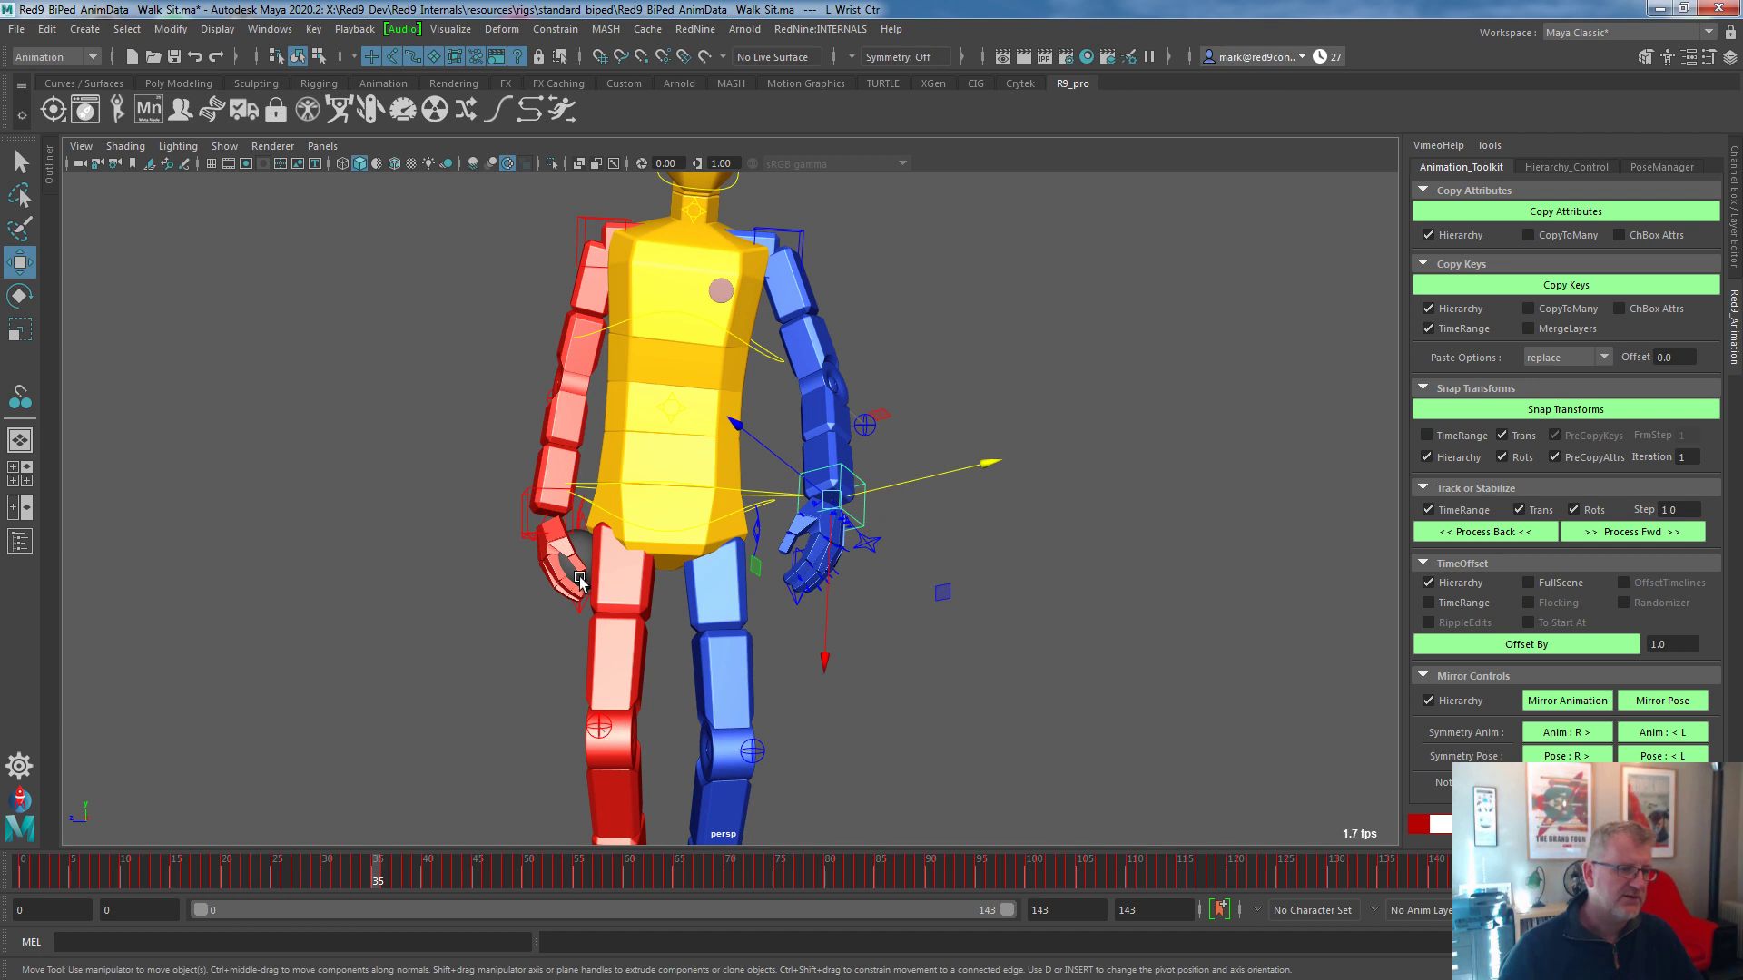
left_click(582, 571)
left_click(837, 497)
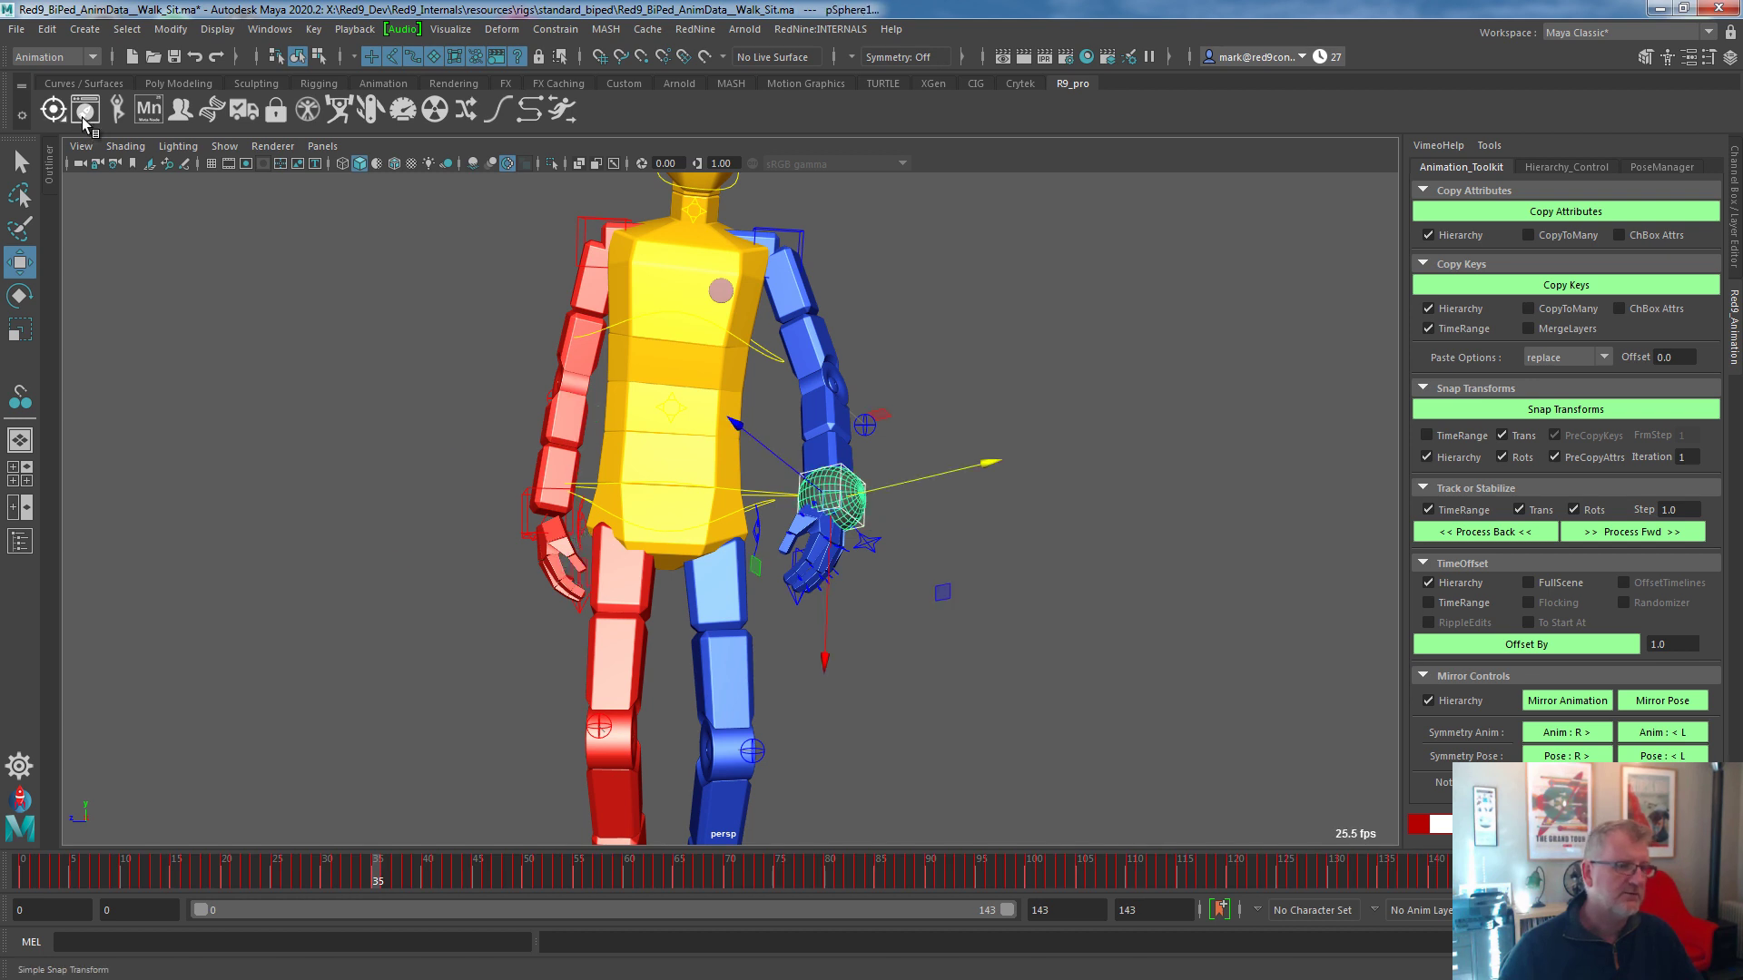
left_click(974, 563)
left_click(836, 497)
left_click_drag(925, 476, 792, 568)
Select L_Wrist_Ctr then pSphere1, untick TimeRange, and track the sphere forward.
left_click(792, 568)
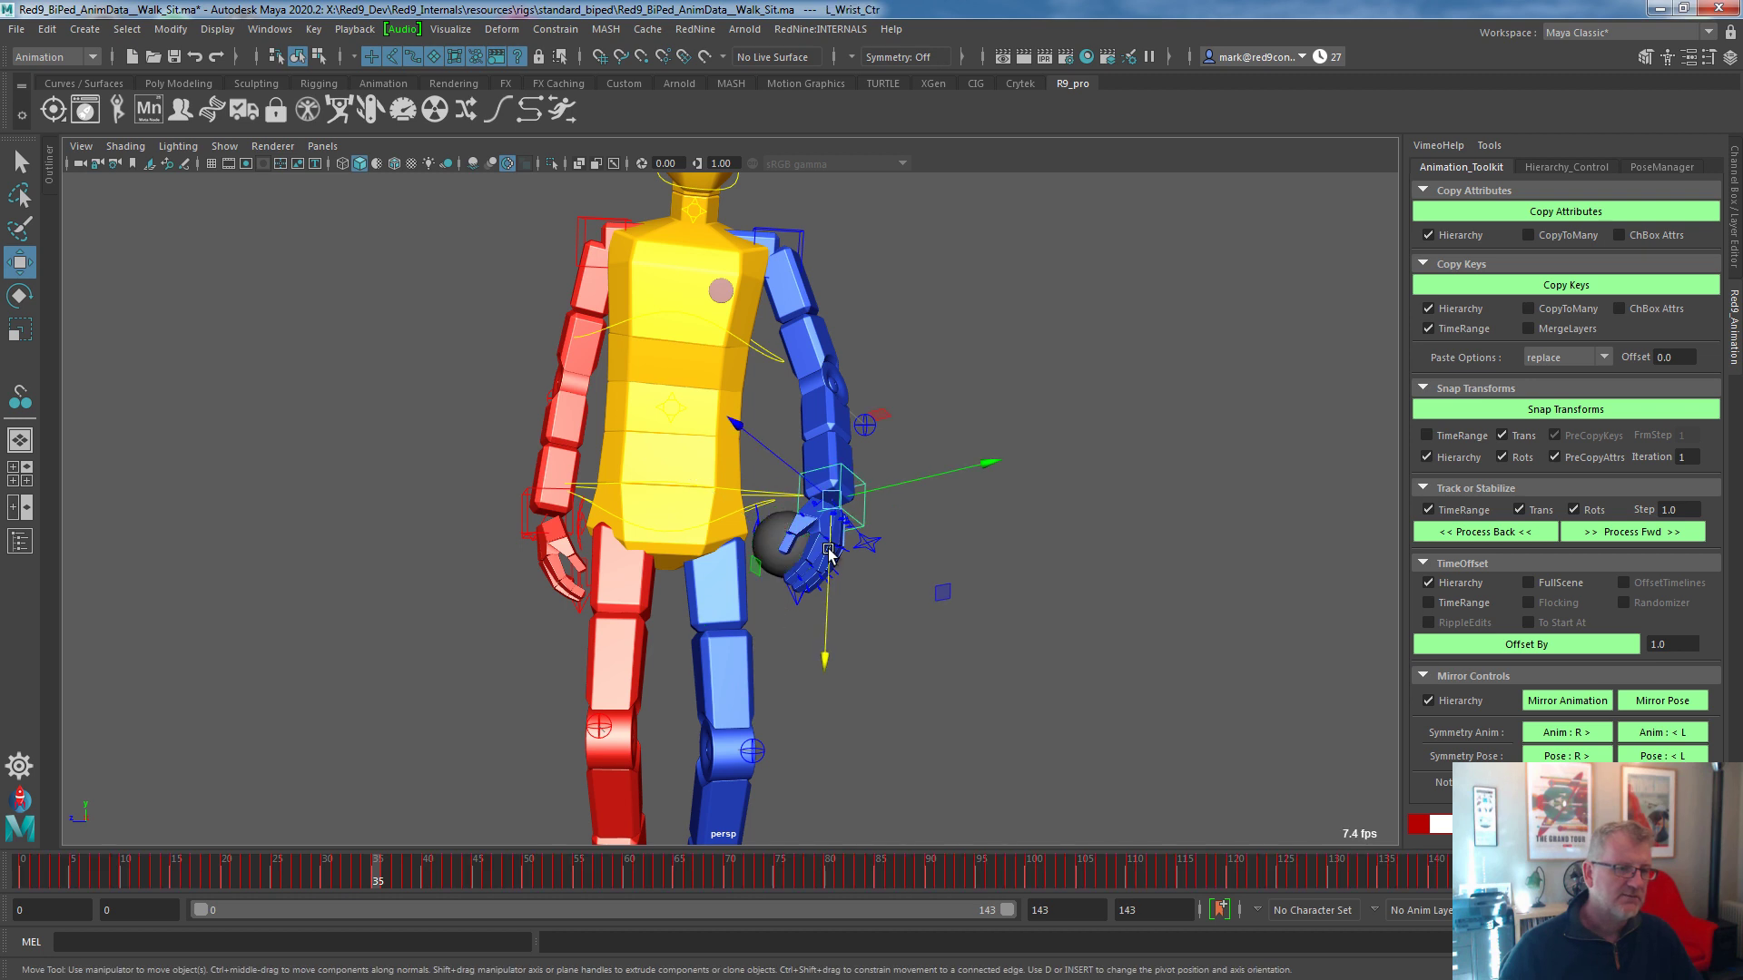
left_click(774, 560)
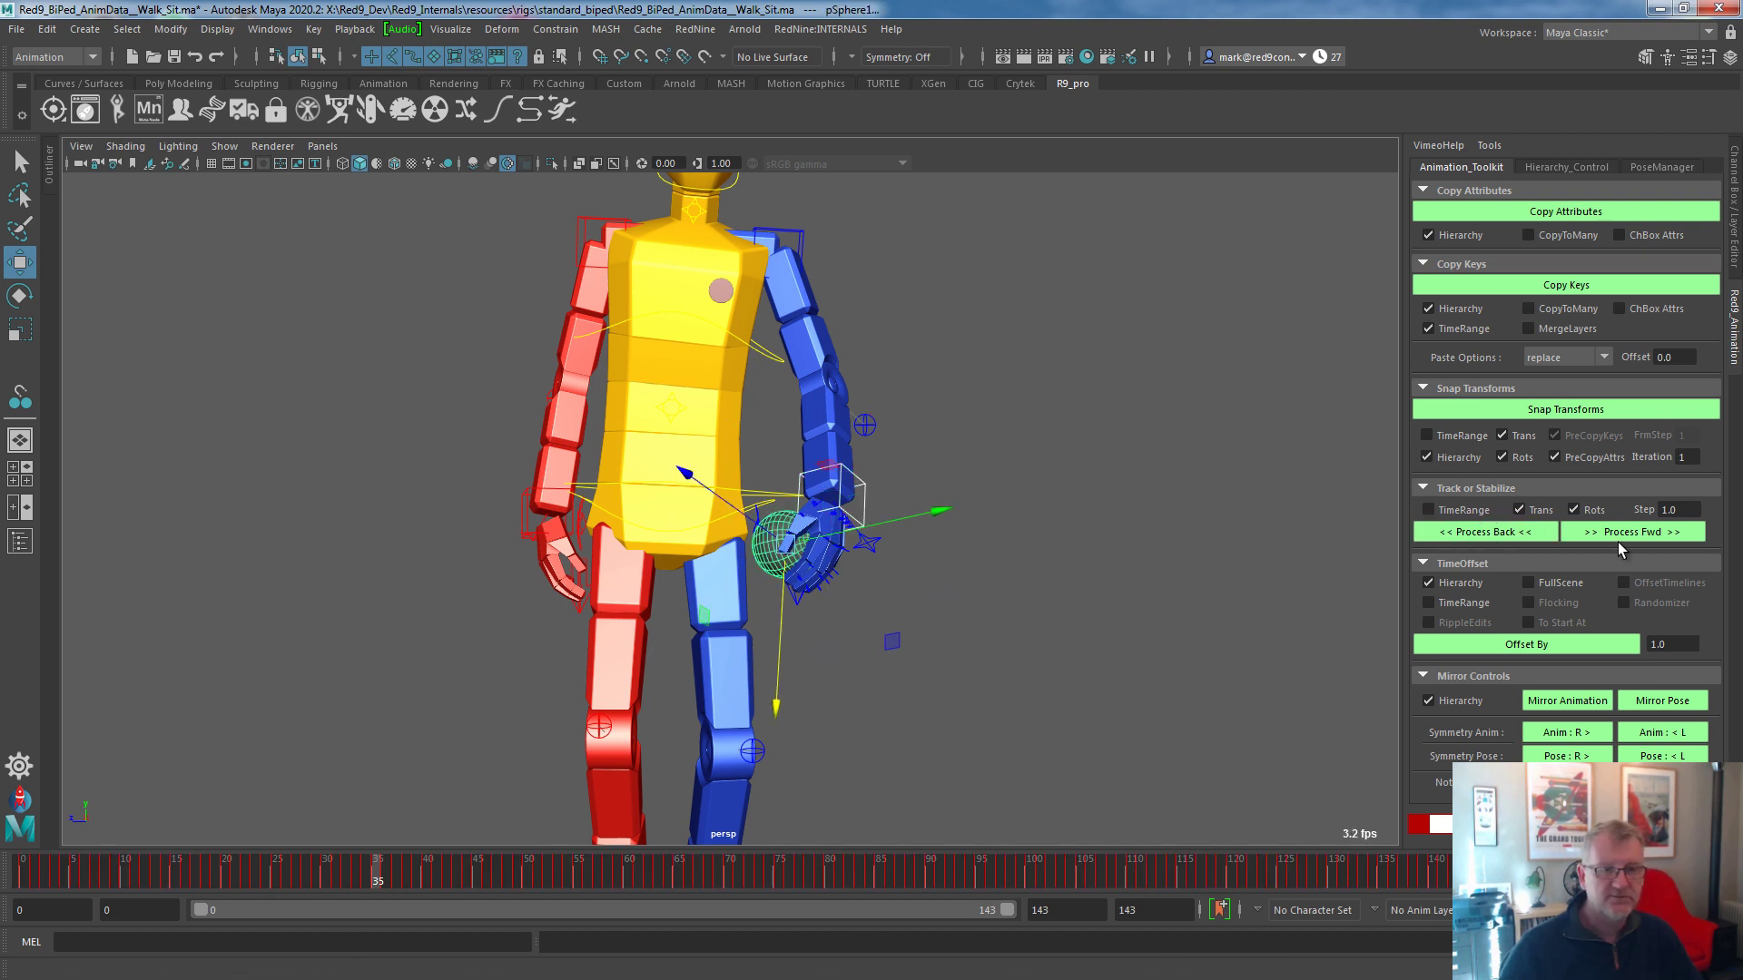
left_click(1428, 510)
left_click(1608, 534)
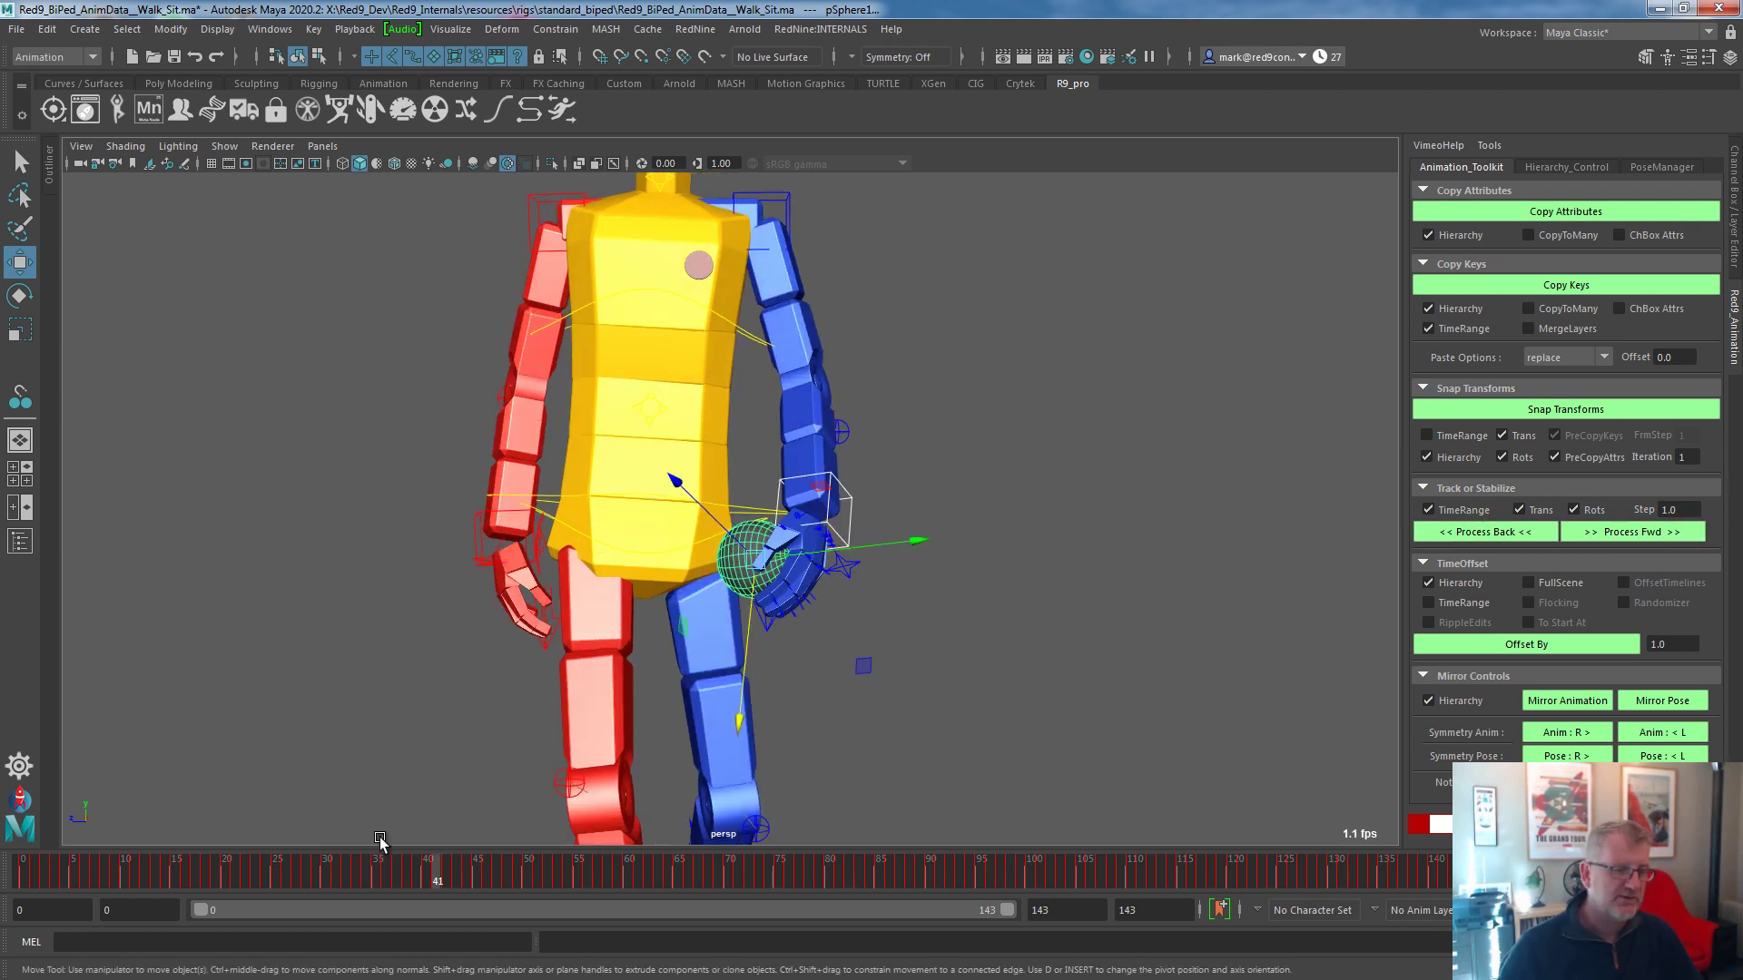
Track the sphere backward with the blue hand over frames 14–42.
left_click_drag(438, 869, 578, 873, "shift")
left_click(1481, 531)
scroll(1148, 589, "down", 5)
left_click_drag(1136, 587, 994, 611, "alt")
scroll(769, 617, "up", 3)
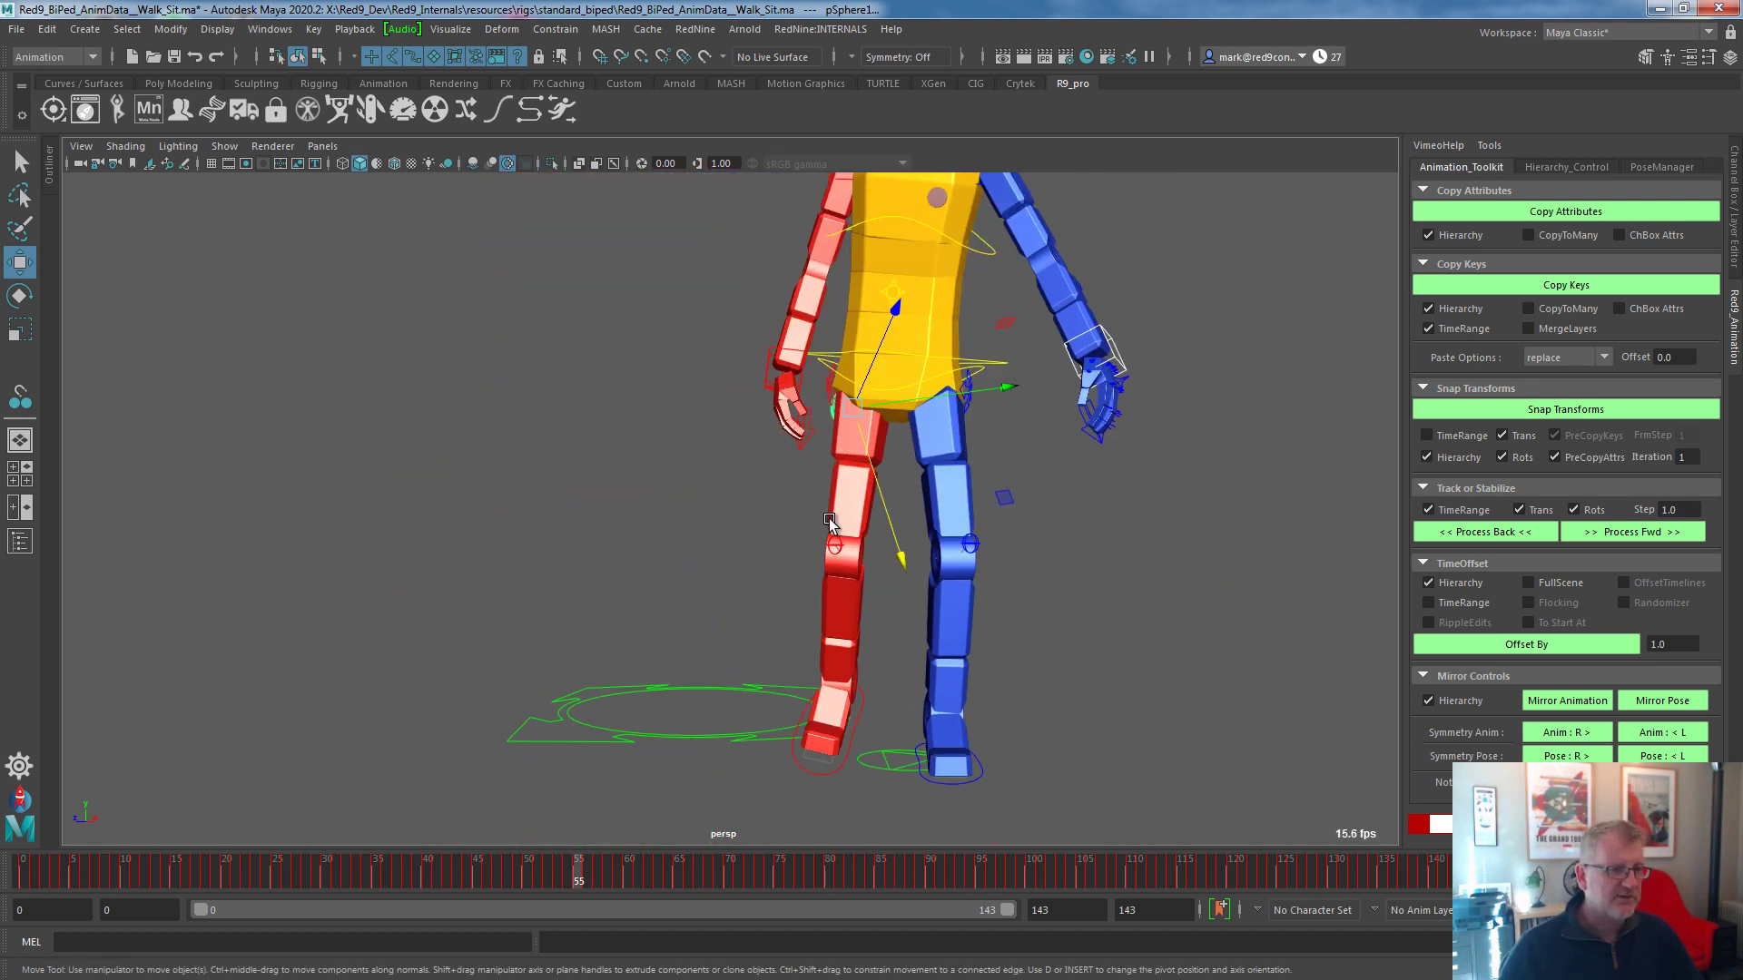
left_click_drag(770, 617, 814, 587, "alt")
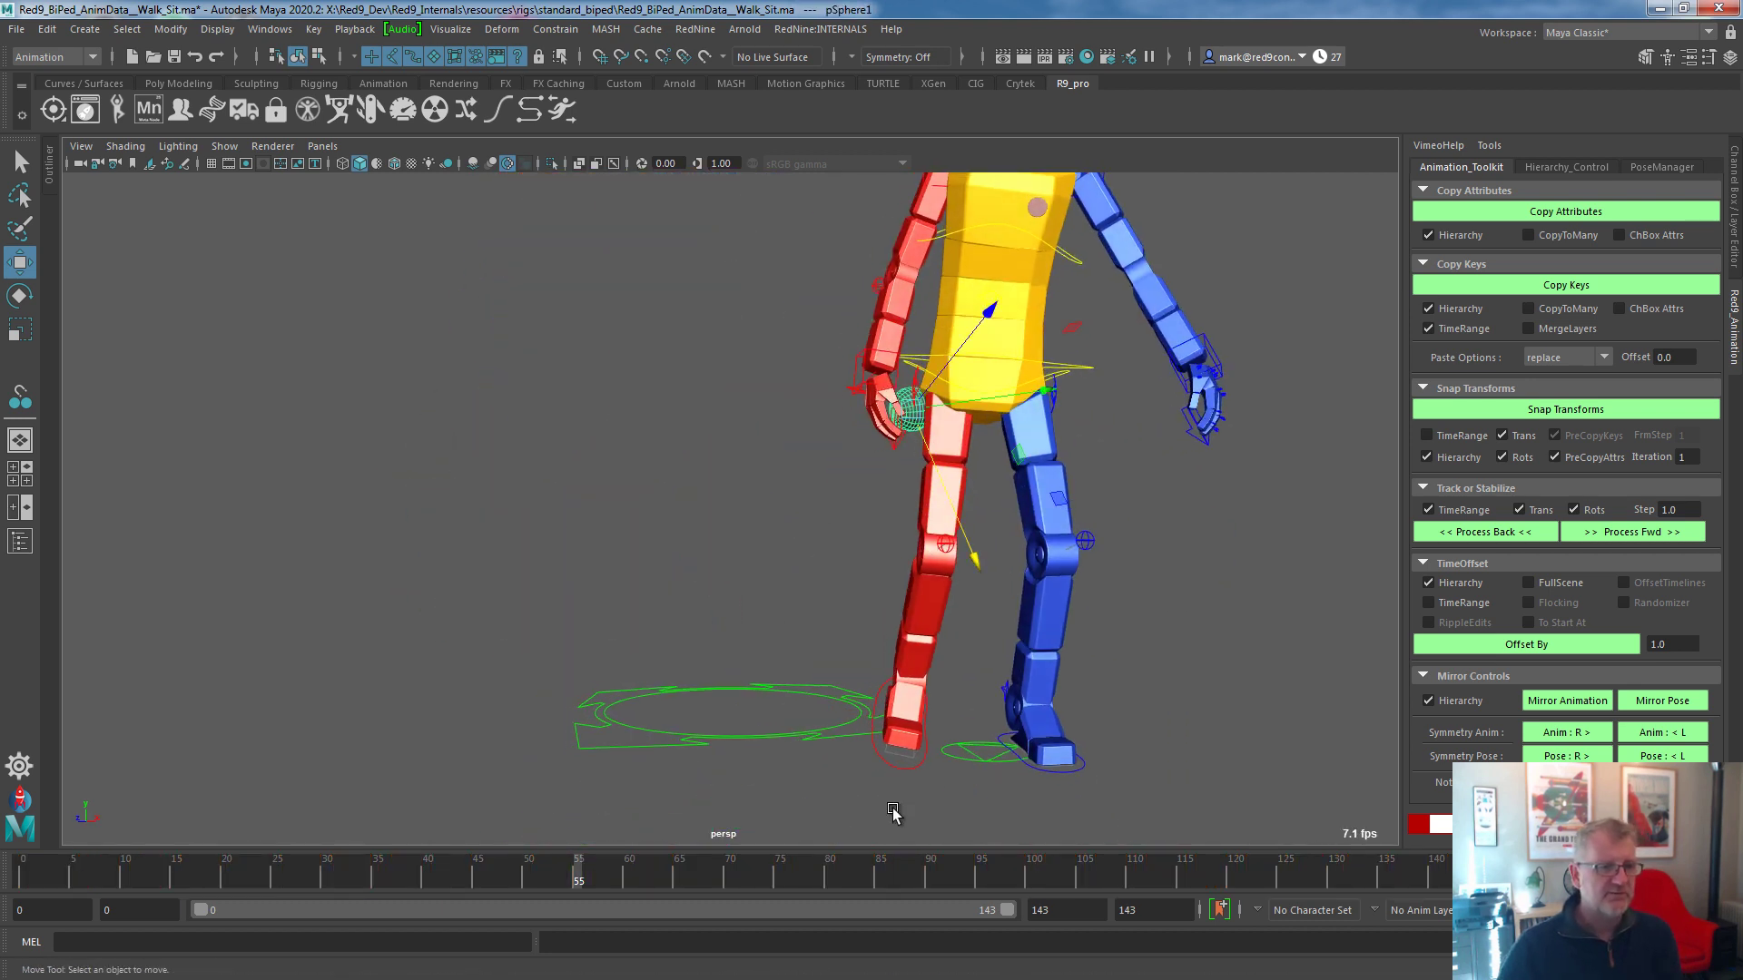
Play the animation through the sit and frame the right leg pole vector control.
key("alt+v")
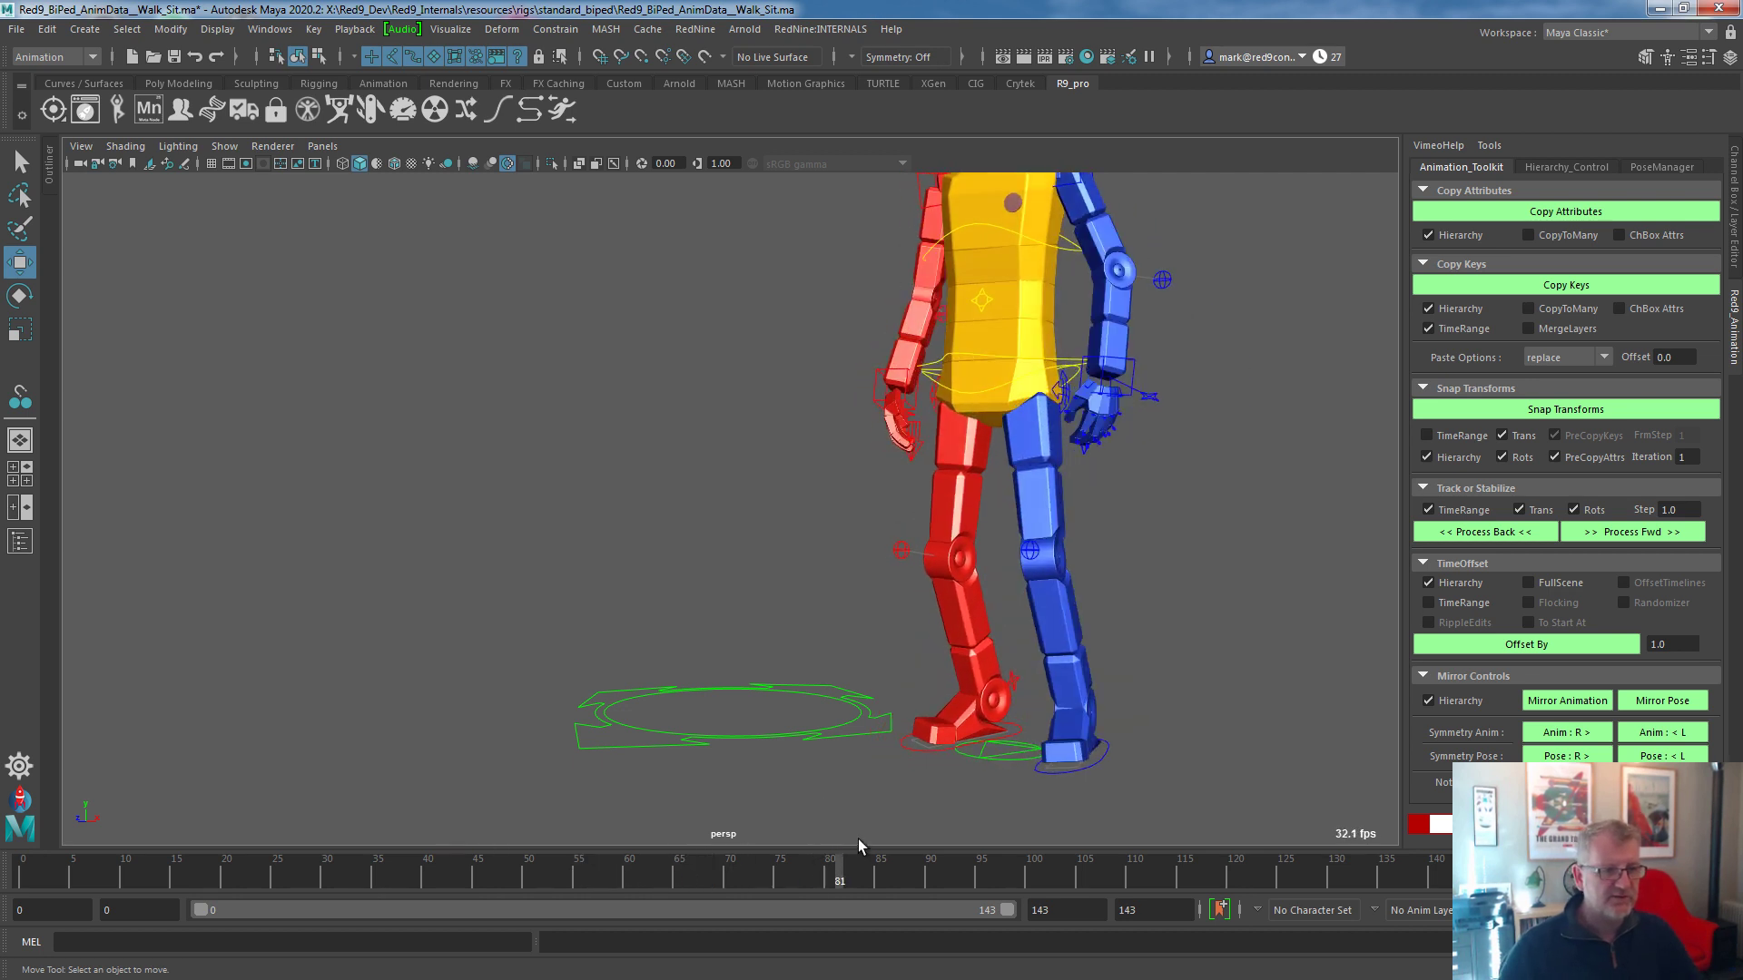
middle_click_drag(1097, 617, 779, 627, "alt")
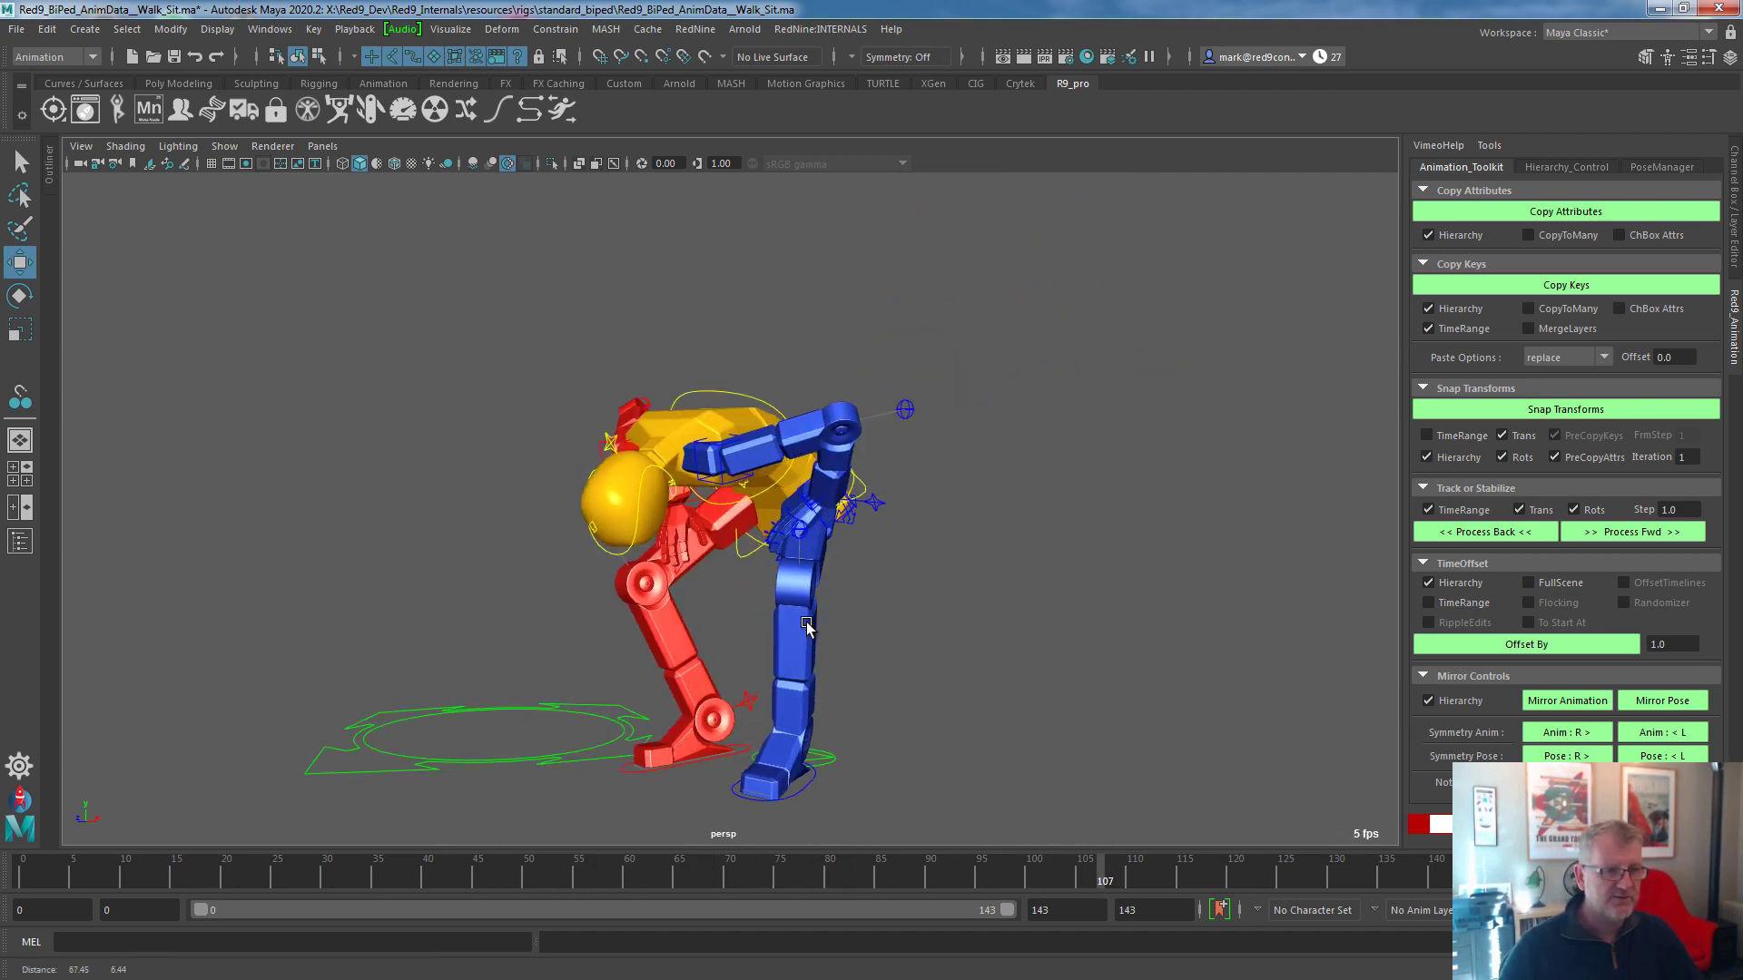
left_click_drag(779, 626, 629, 623, "alt")
left_click(845, 500)
key("f")
left_click(886, 788)
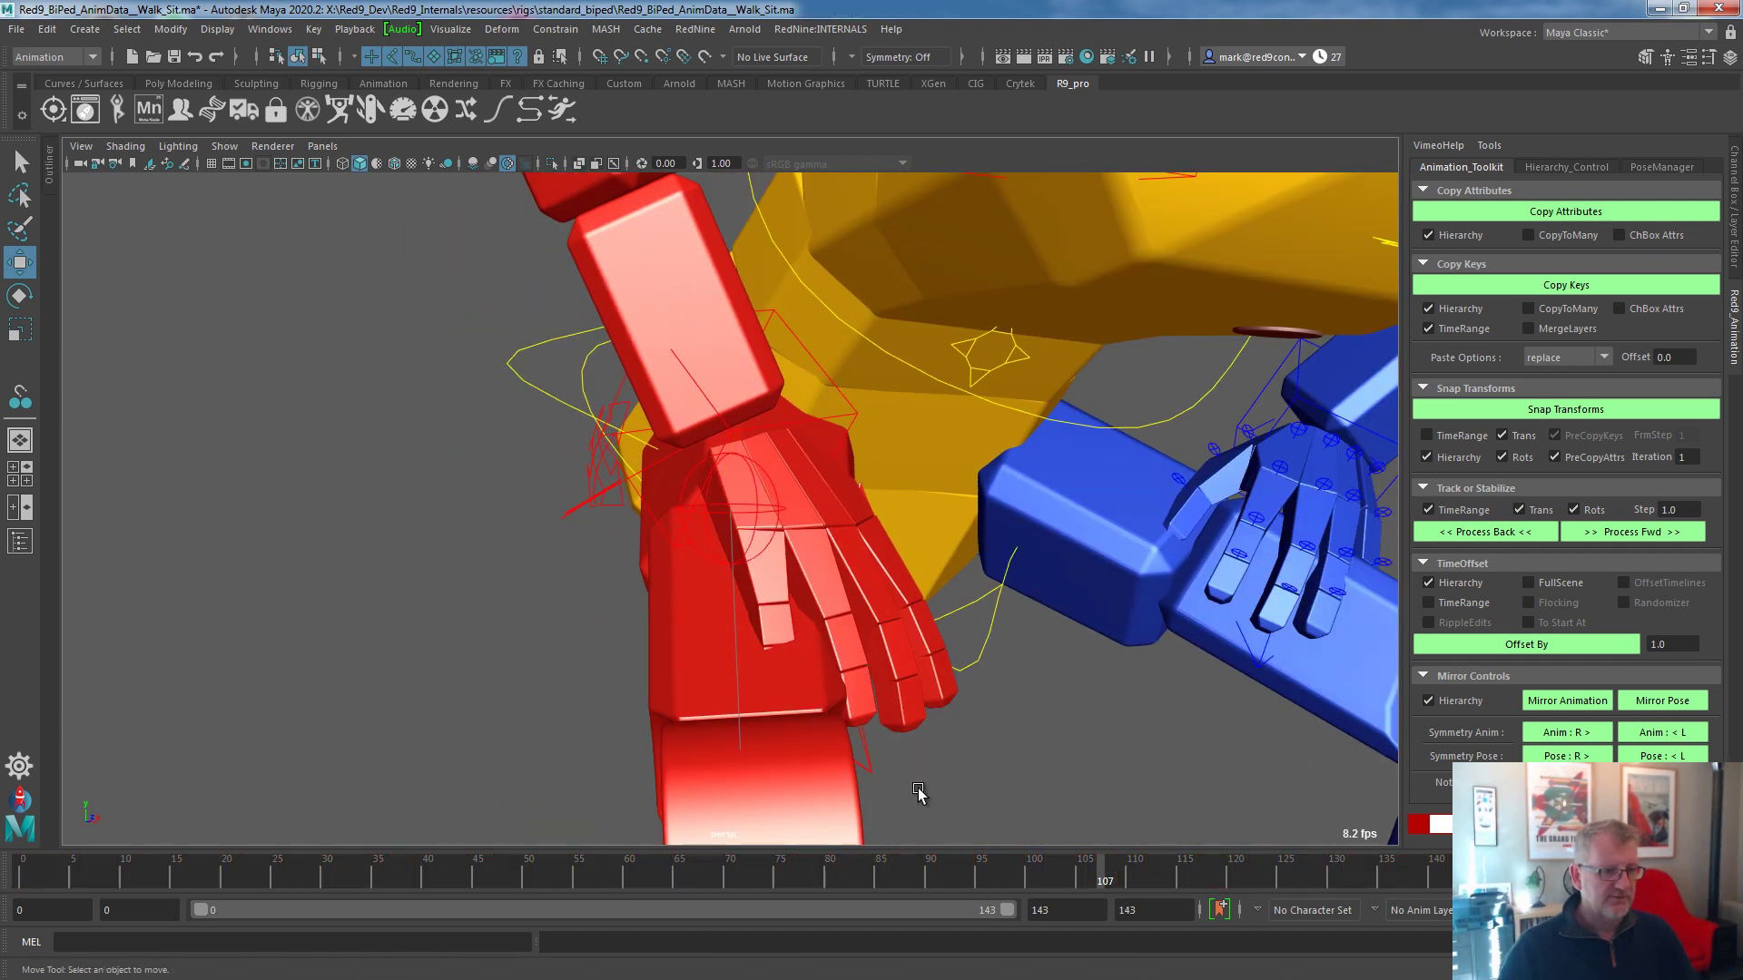
left_click_drag(887, 788, 770, 668, "alt")
Select R_Leg_PoleVector_Ctr and mark the sit-down frame range starting at frame 85.
left_click_drag(790, 877, 1105, 876)
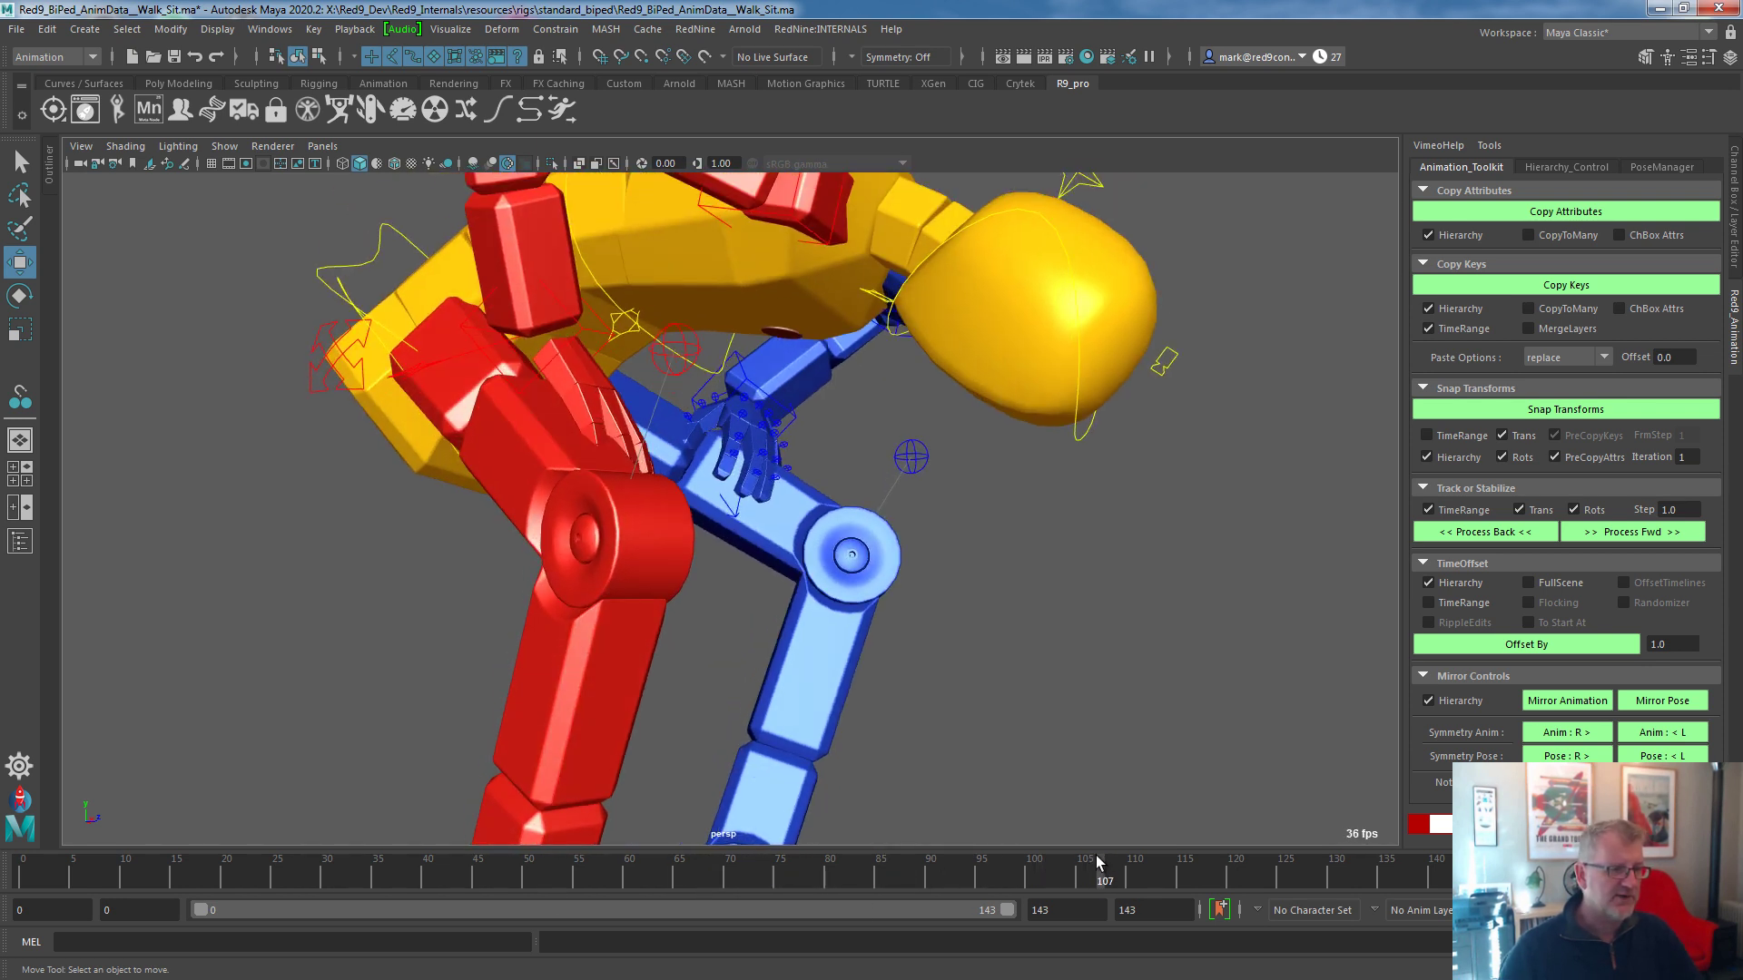
left_click(698, 370)
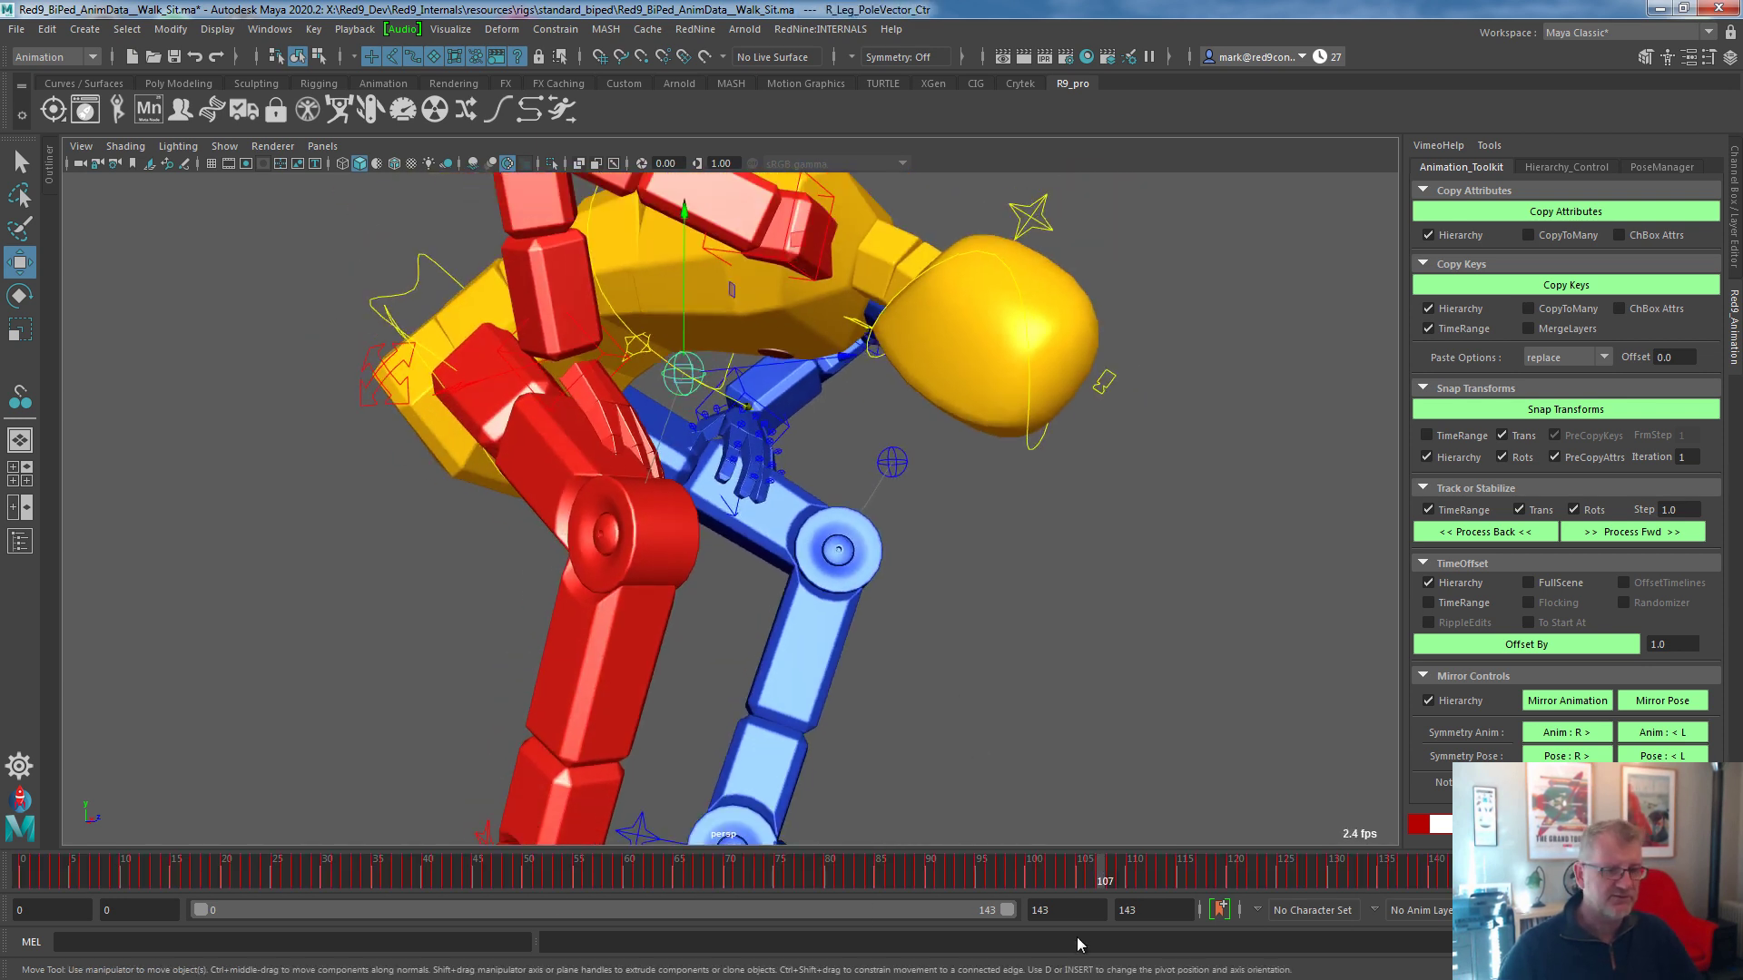
left_click_drag(878, 879, 1423, 877, "shift")
Match the right leg from IK to FK and check it across frames 82–103.
right_click_drag(576, 363, 576, 504)
left_click(860, 527)
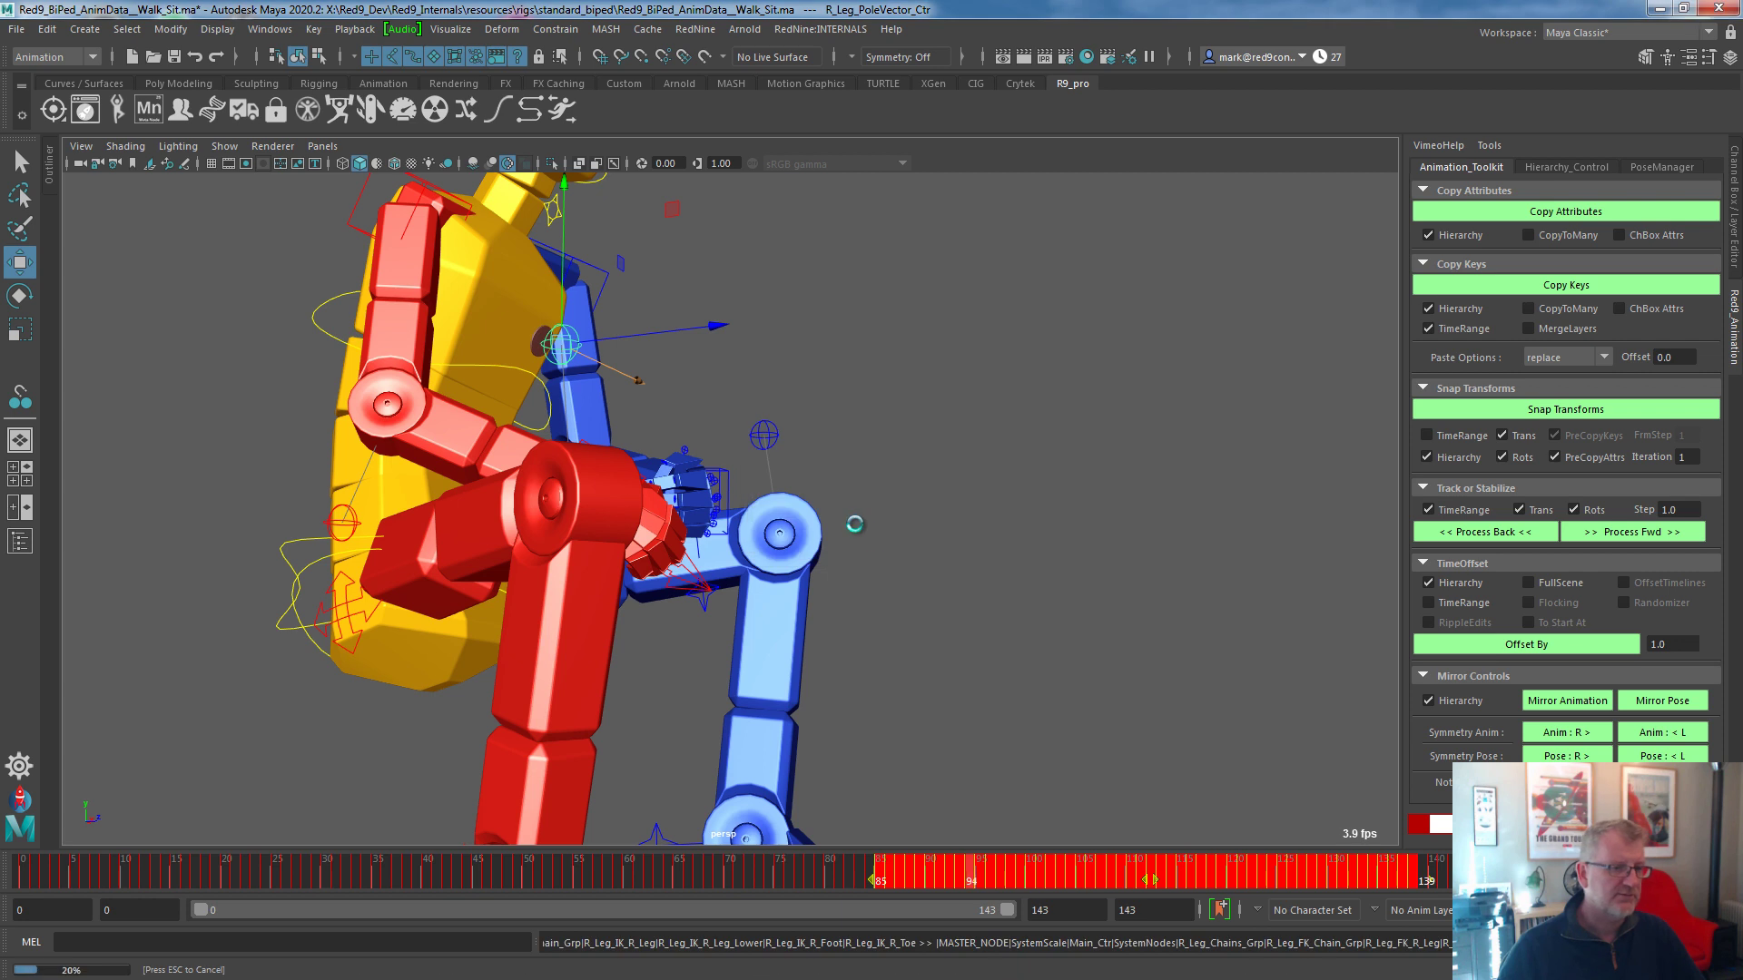
mouse_move(837, 867)
left_mouse_down()
mouse_move(733, 884)
mouse_move(850, 881)
left_mouse_up()
left_click(894, 873)
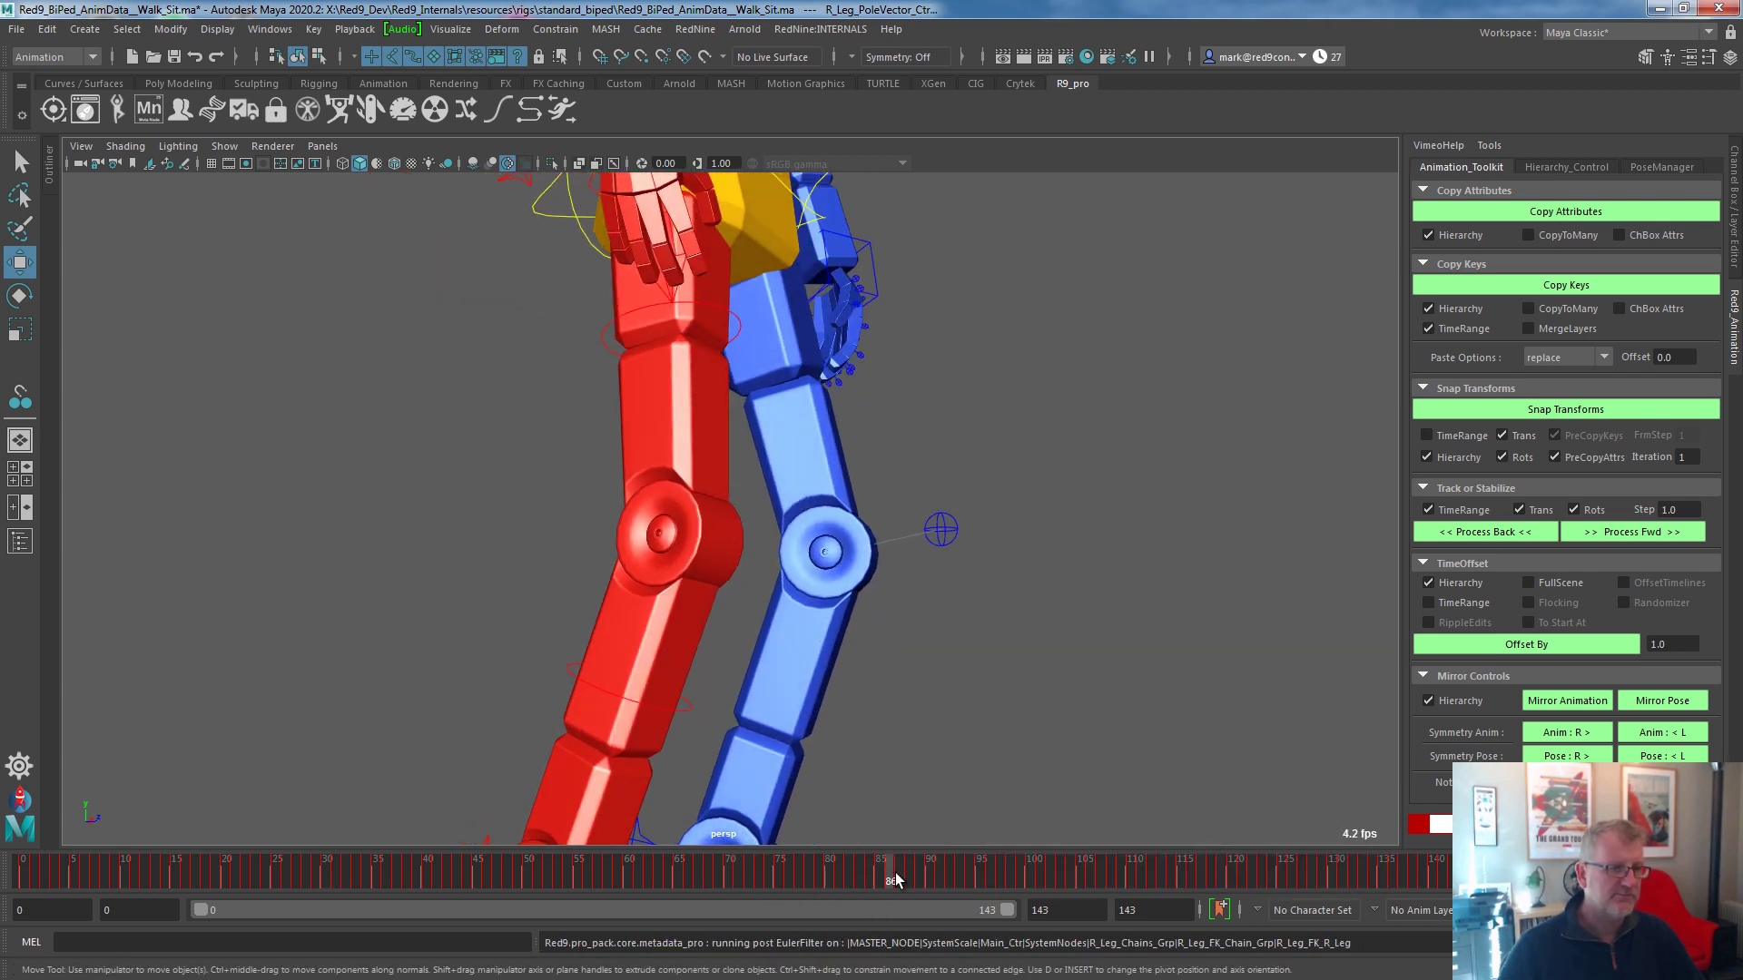
left_click_drag(894, 878, 1289, 869)
Cut the R_Wrist_Ctr keys in the marked sit-down range.
left_click(590, 357)
right_click(1289, 869)
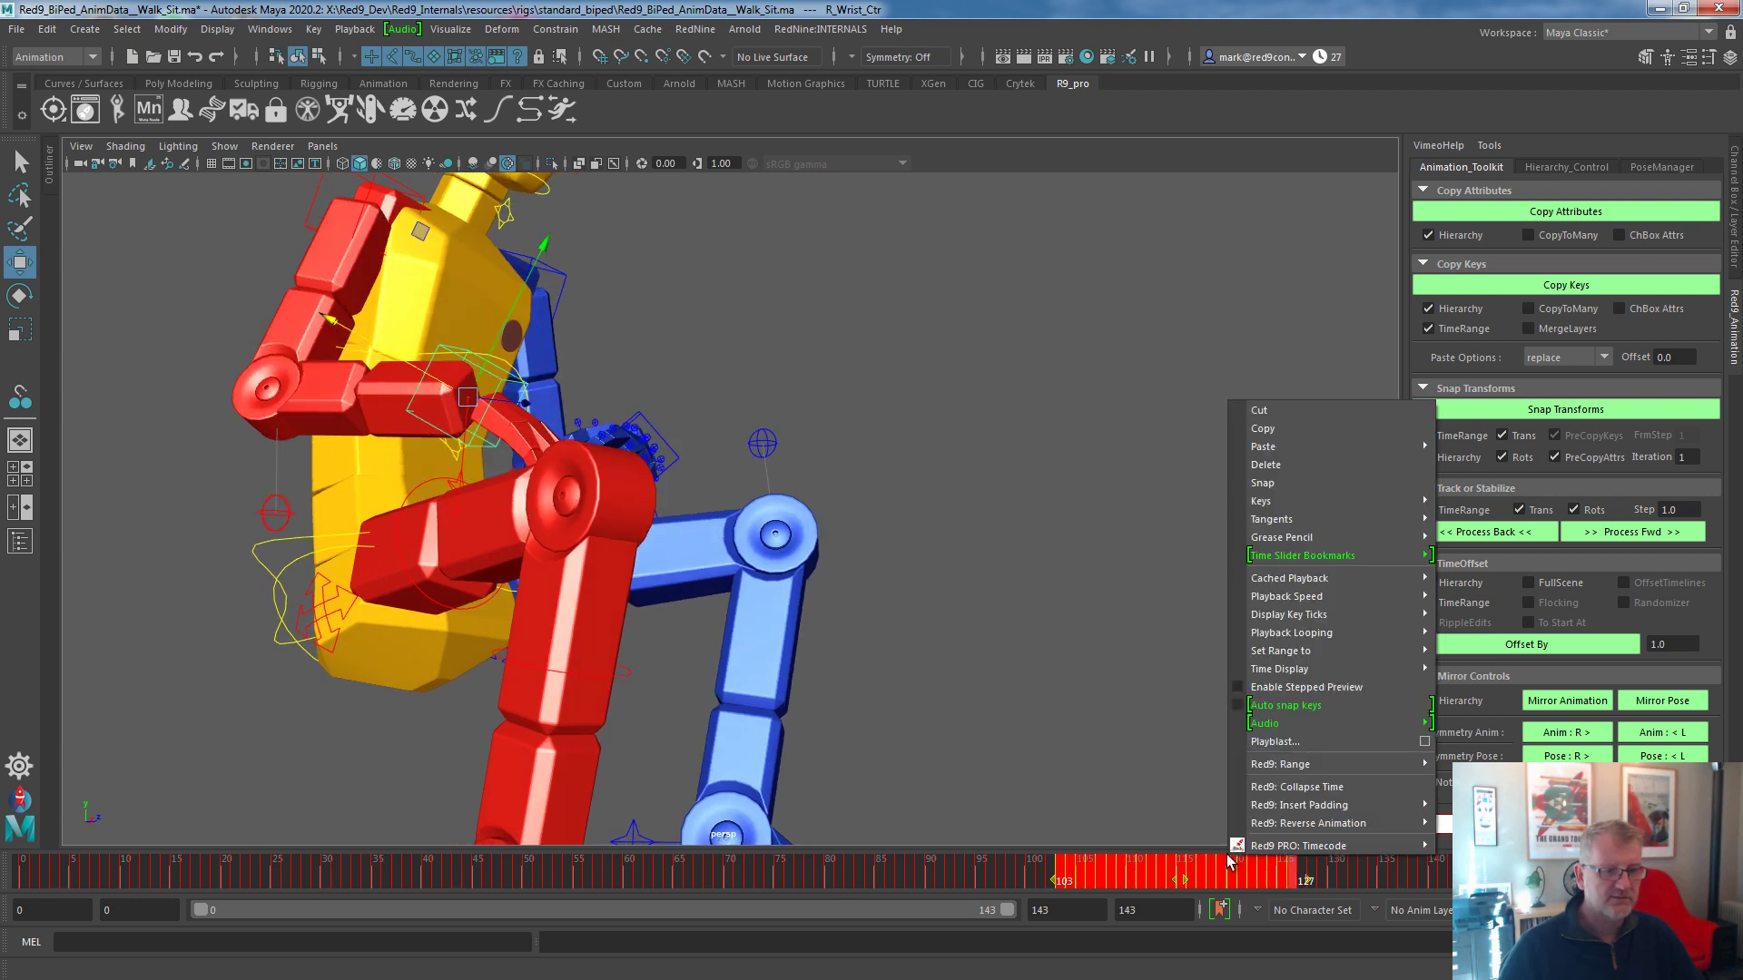
left_click(1348, 413)
mouse_move(1082, 878)
left_mouse_down()
mouse_move(1020, 875)
mouse_move(1103, 876)
left_mouse_up()
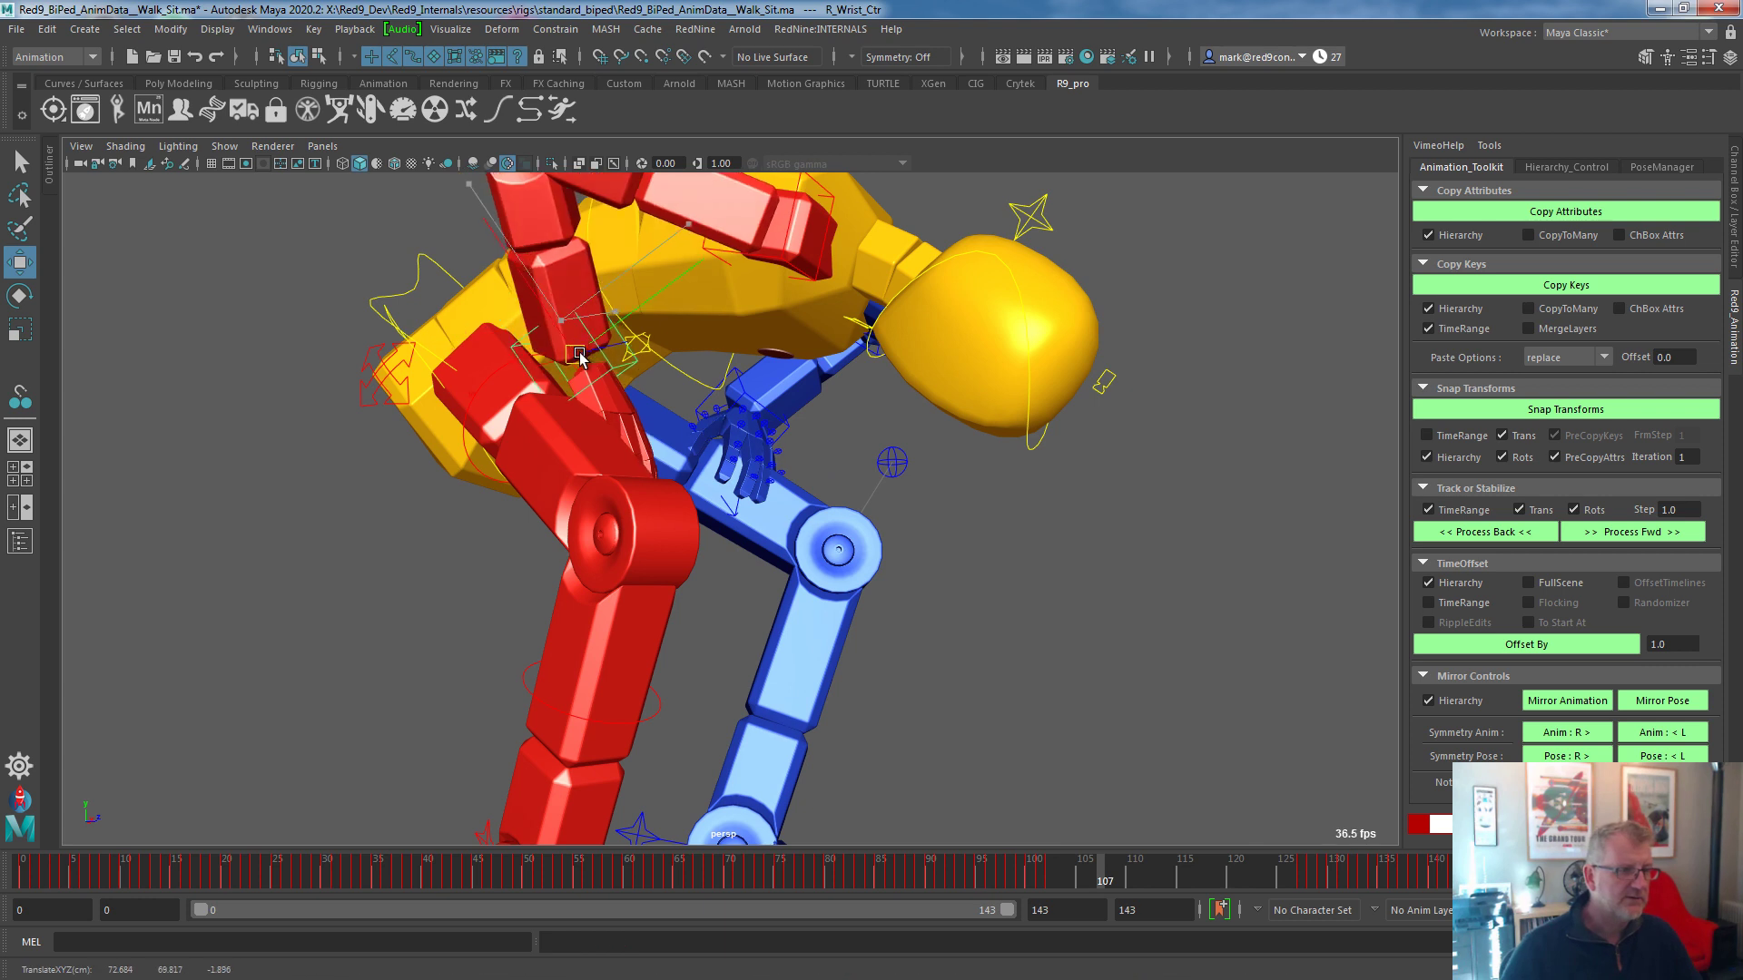
Inspect the red right hand on the knee up close with the Rotate tool.
left_click_drag(572, 320, 746, 413, "alt")
left_click_drag(782, 323, 702, 436, "alt")
key("e")
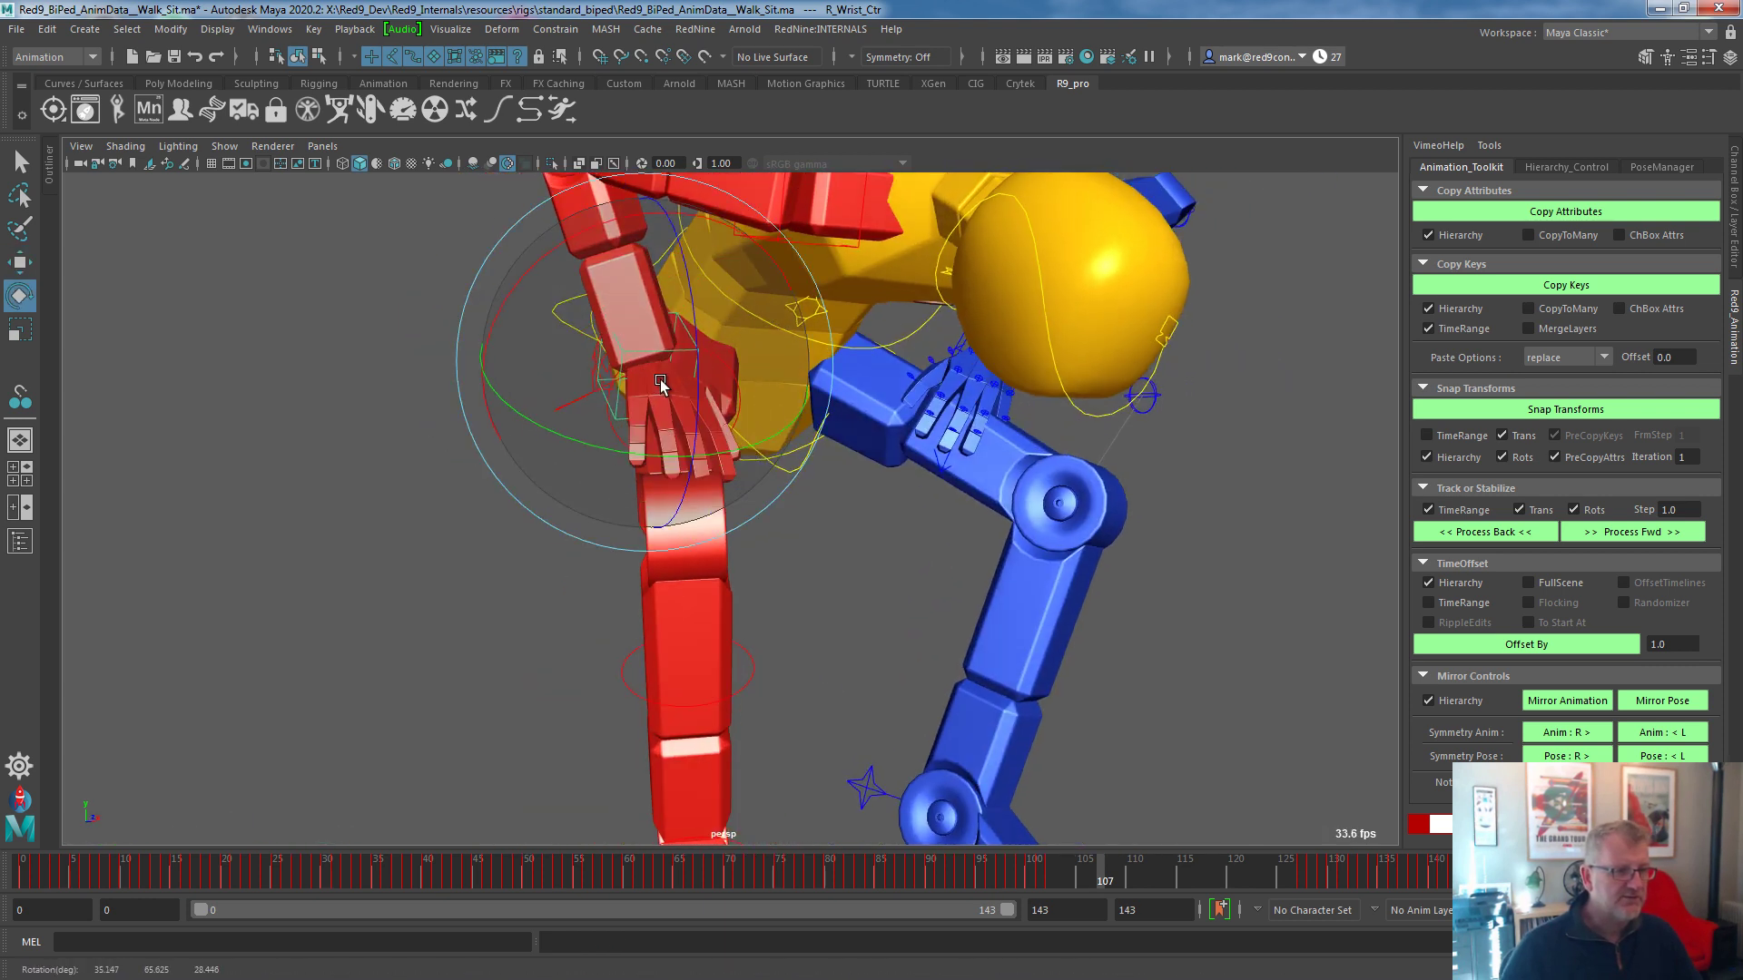
left_click_drag(832, 498, 620, 348, "alt")
key("w")
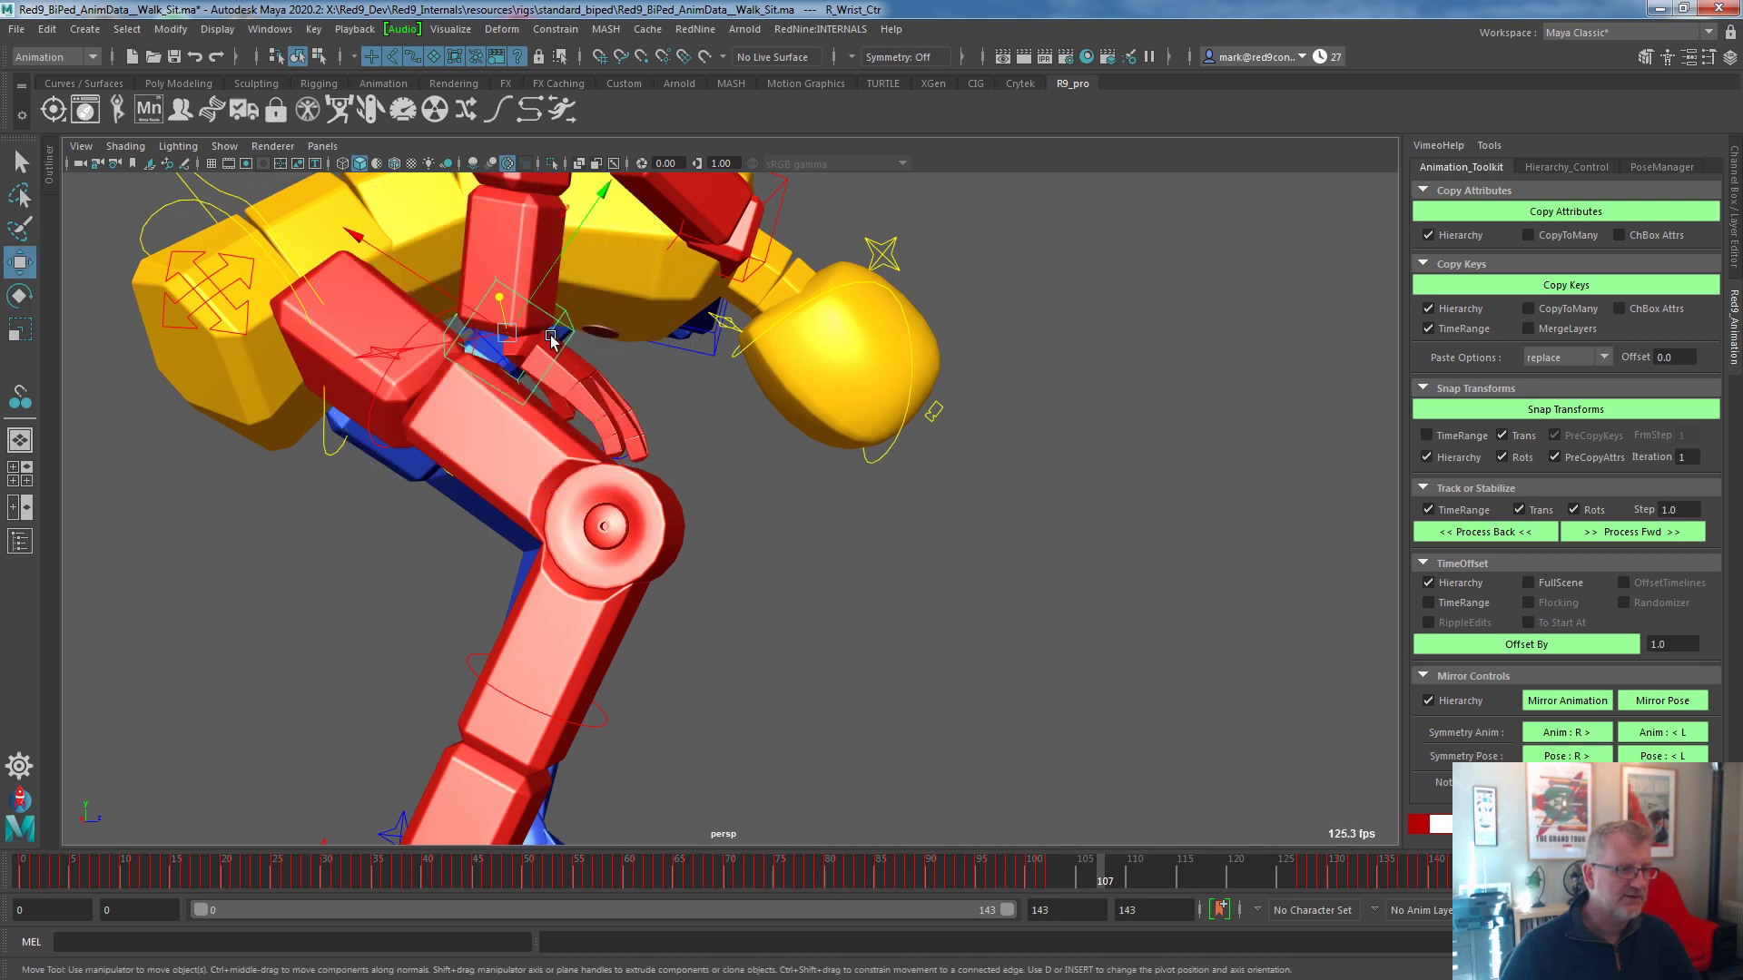
left_click_drag(669, 436, 810, 415, "alt")
Select the leg FK then wrist control and track the hand forward one frame, TimeRange off.
left_click(807, 408)
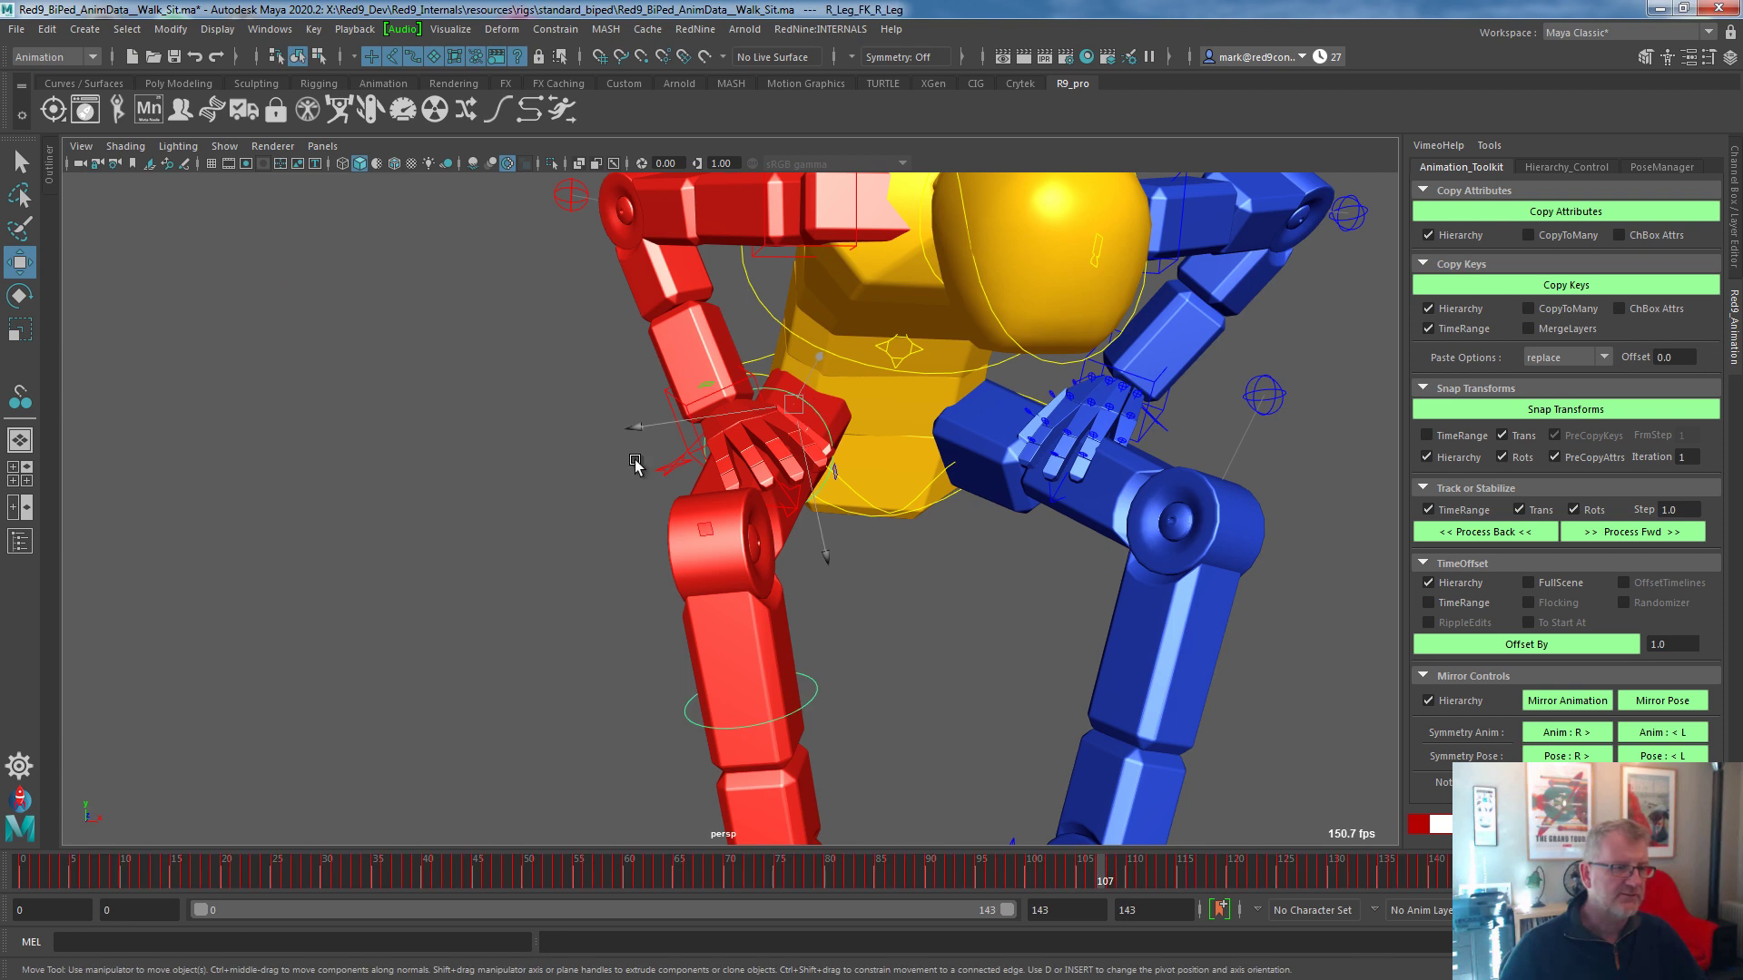
left_click(664, 392)
key("ctrl+z")
key("ctrl+z")
key("ctrl+z")
key("ctrl+z")
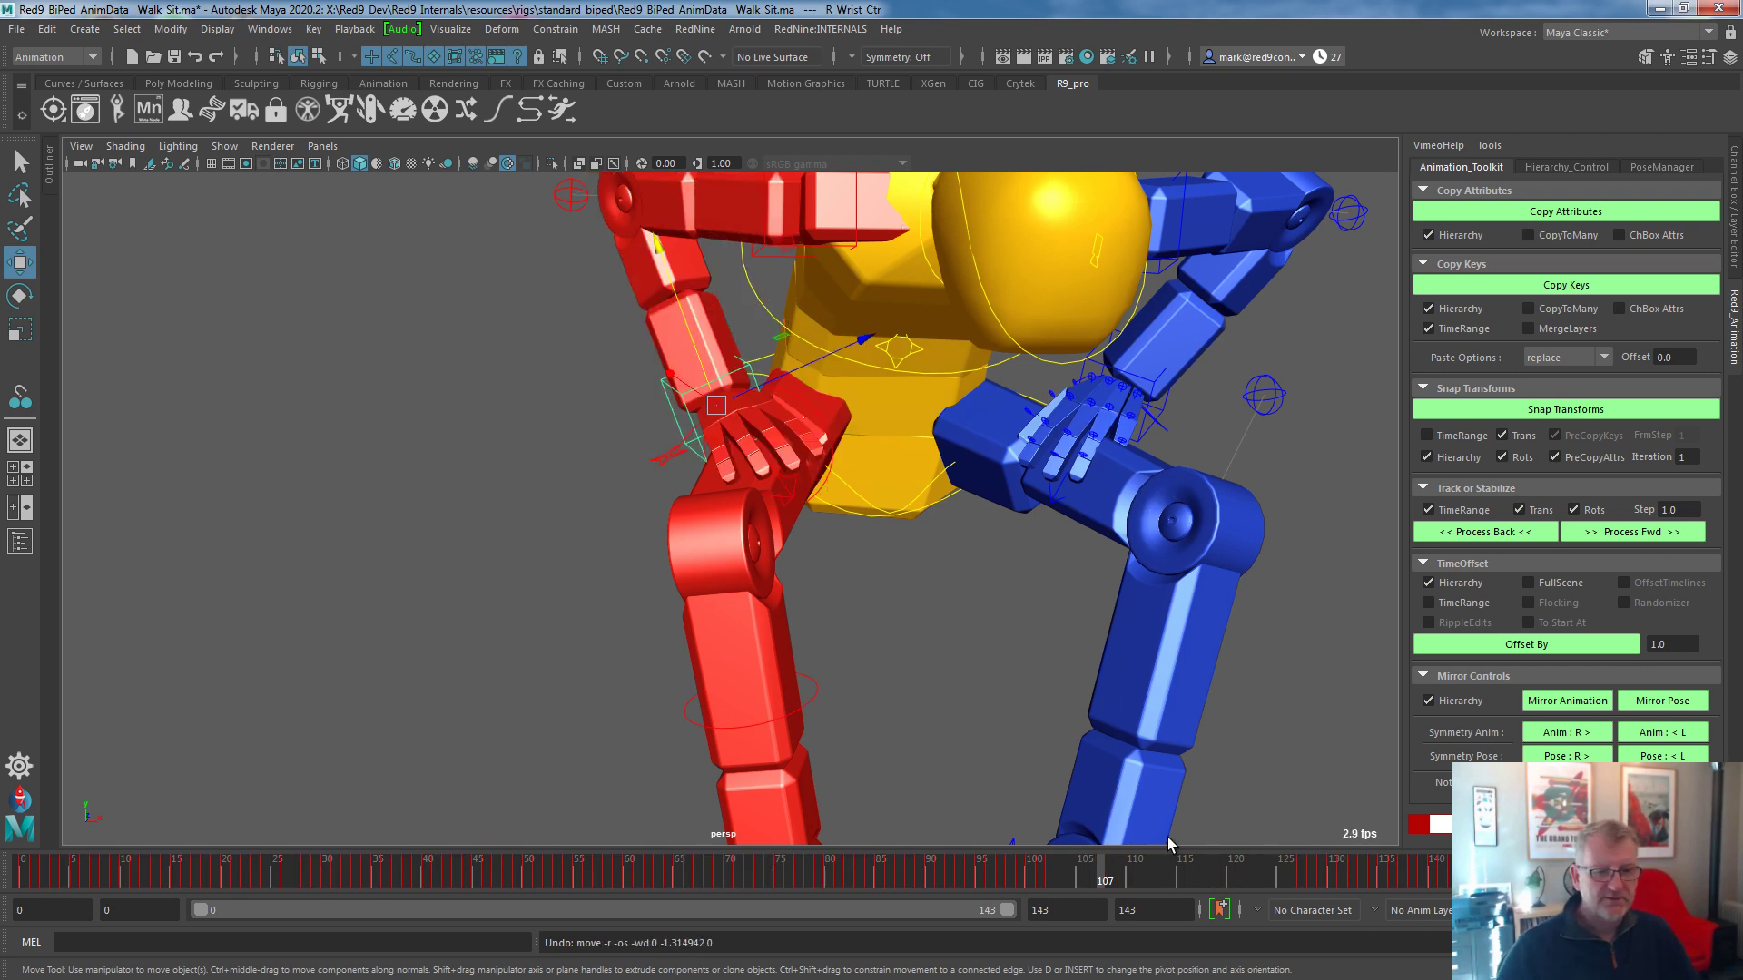
left_click(1463, 510)
left_click(1611, 531)
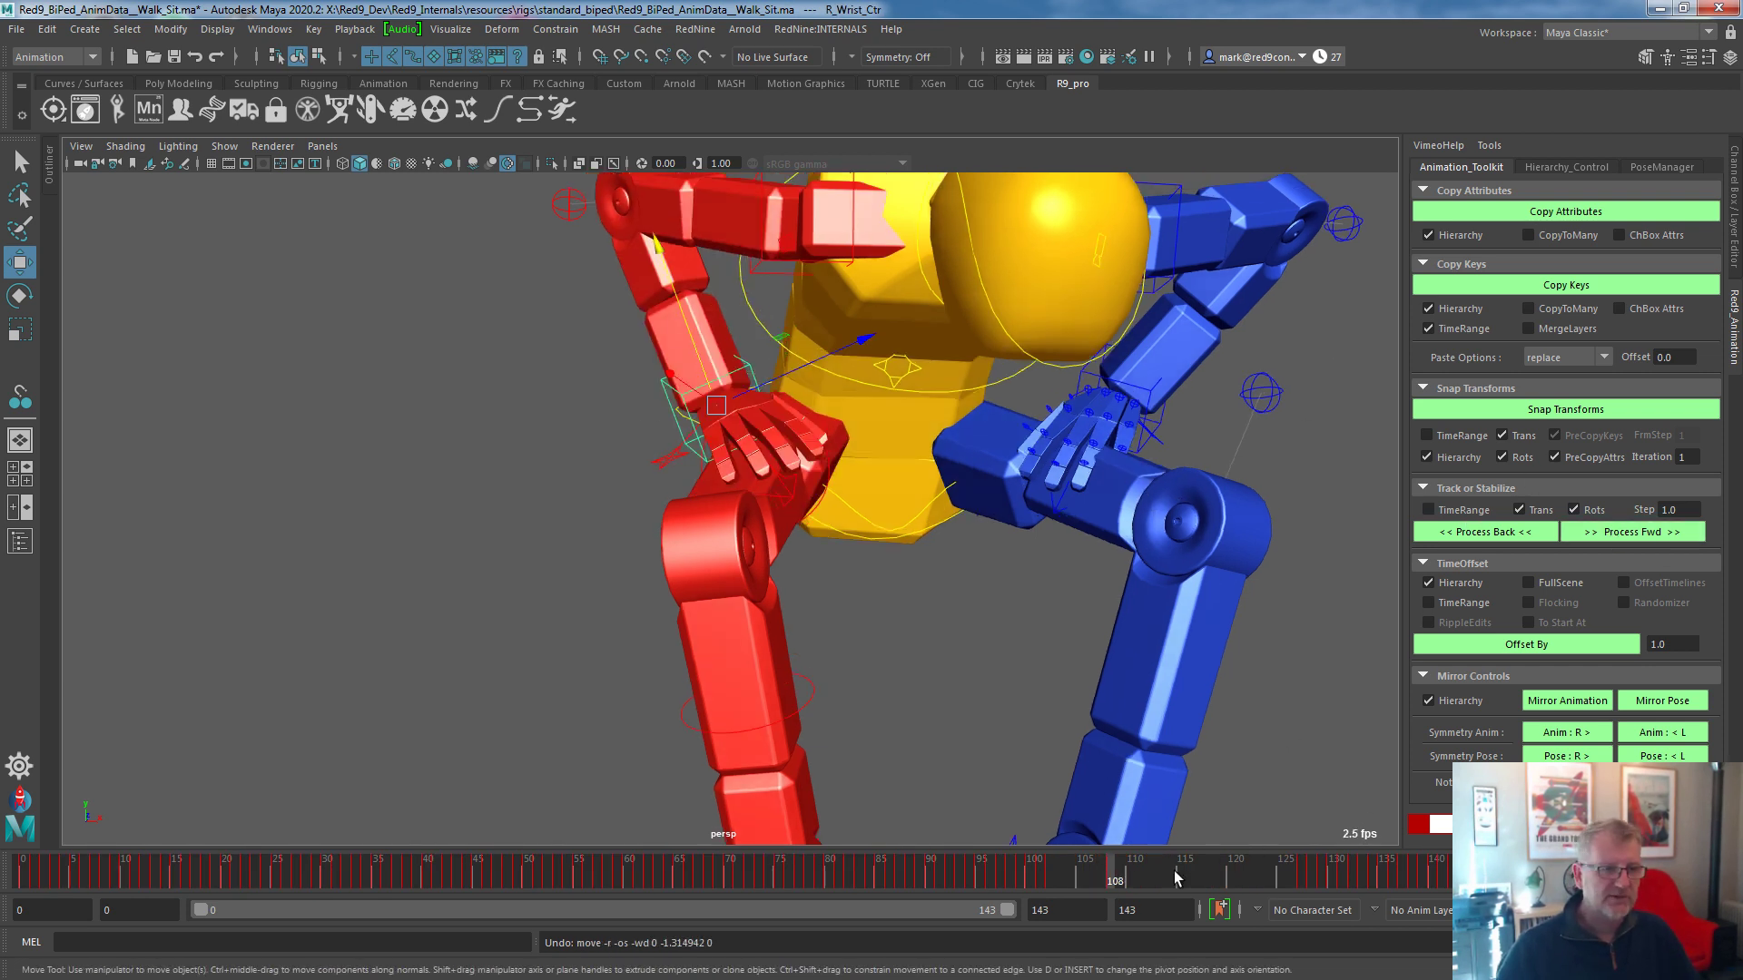
Track the red hand forward across frames 109–125 with TimeRange on.
left_click_drag(1121, 876, 1269, 876, "shift")
left_click(1463, 510)
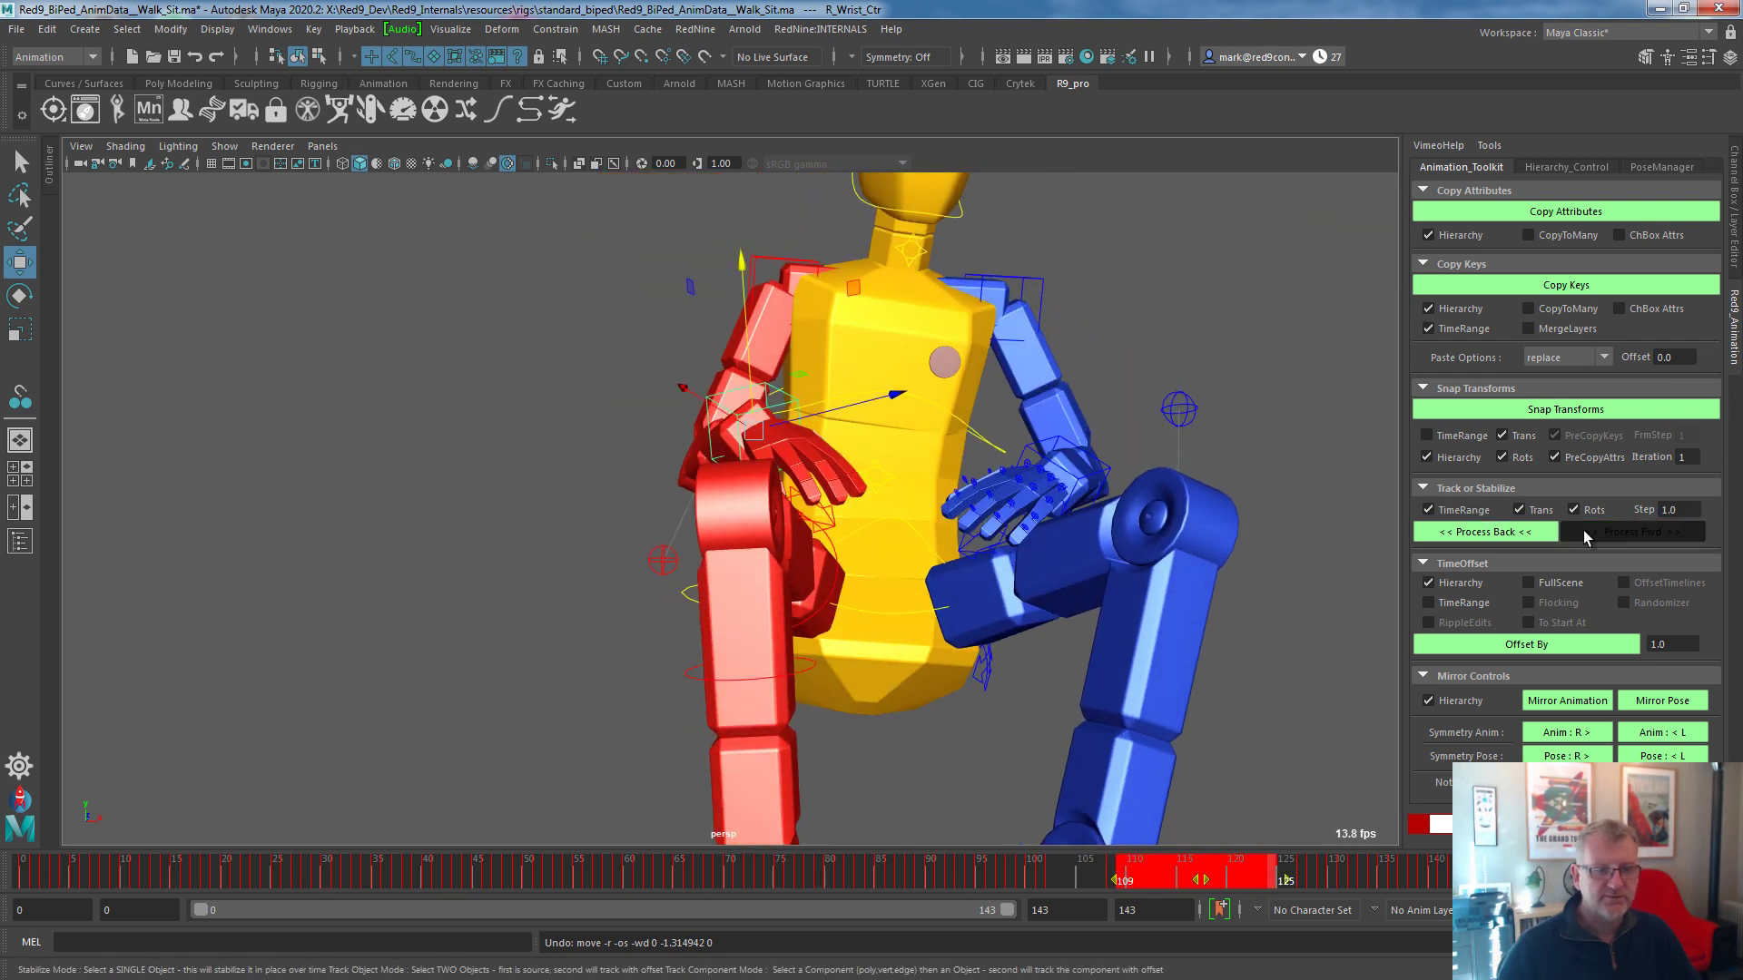
left_click(1584, 533)
left_click_drag(1108, 885, 1285, 879)
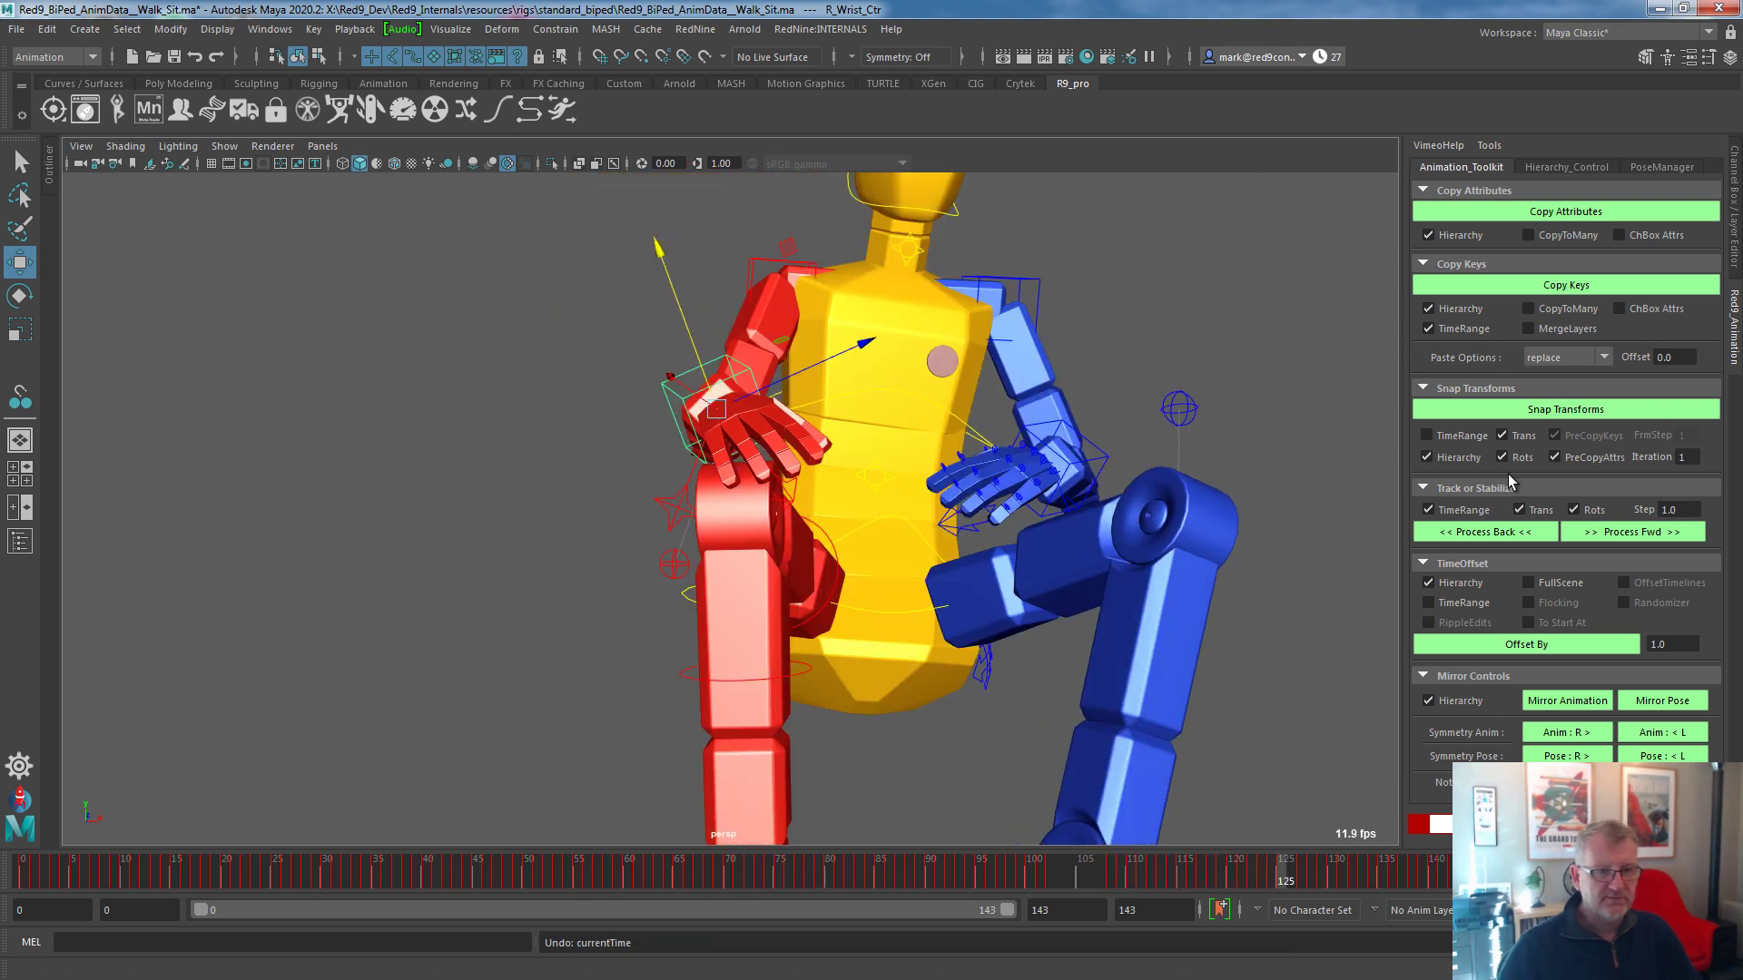
Reselect the leg FK and wrist controls and review the hand on the thigh from frame 107.
left_click(617, 503)
left_click_drag(877, 562, 849, 488, "alt")
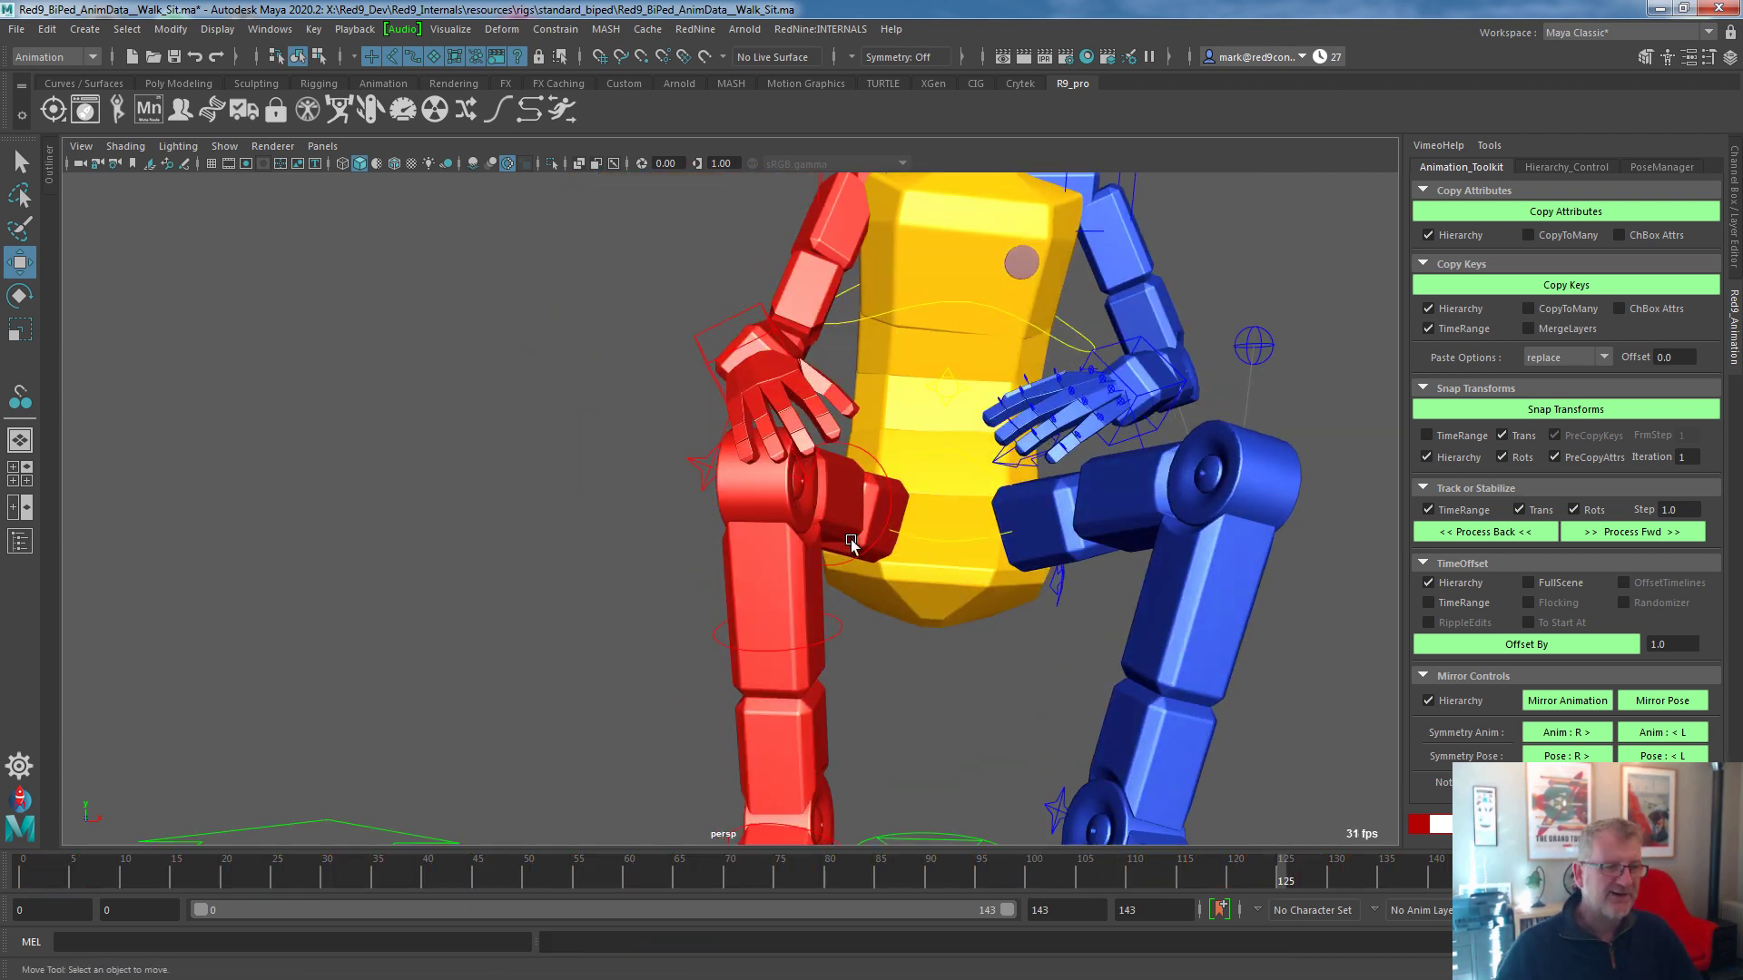
left_click(867, 454)
left_click(739, 313)
left_click_drag(1112, 880, 1097, 879)
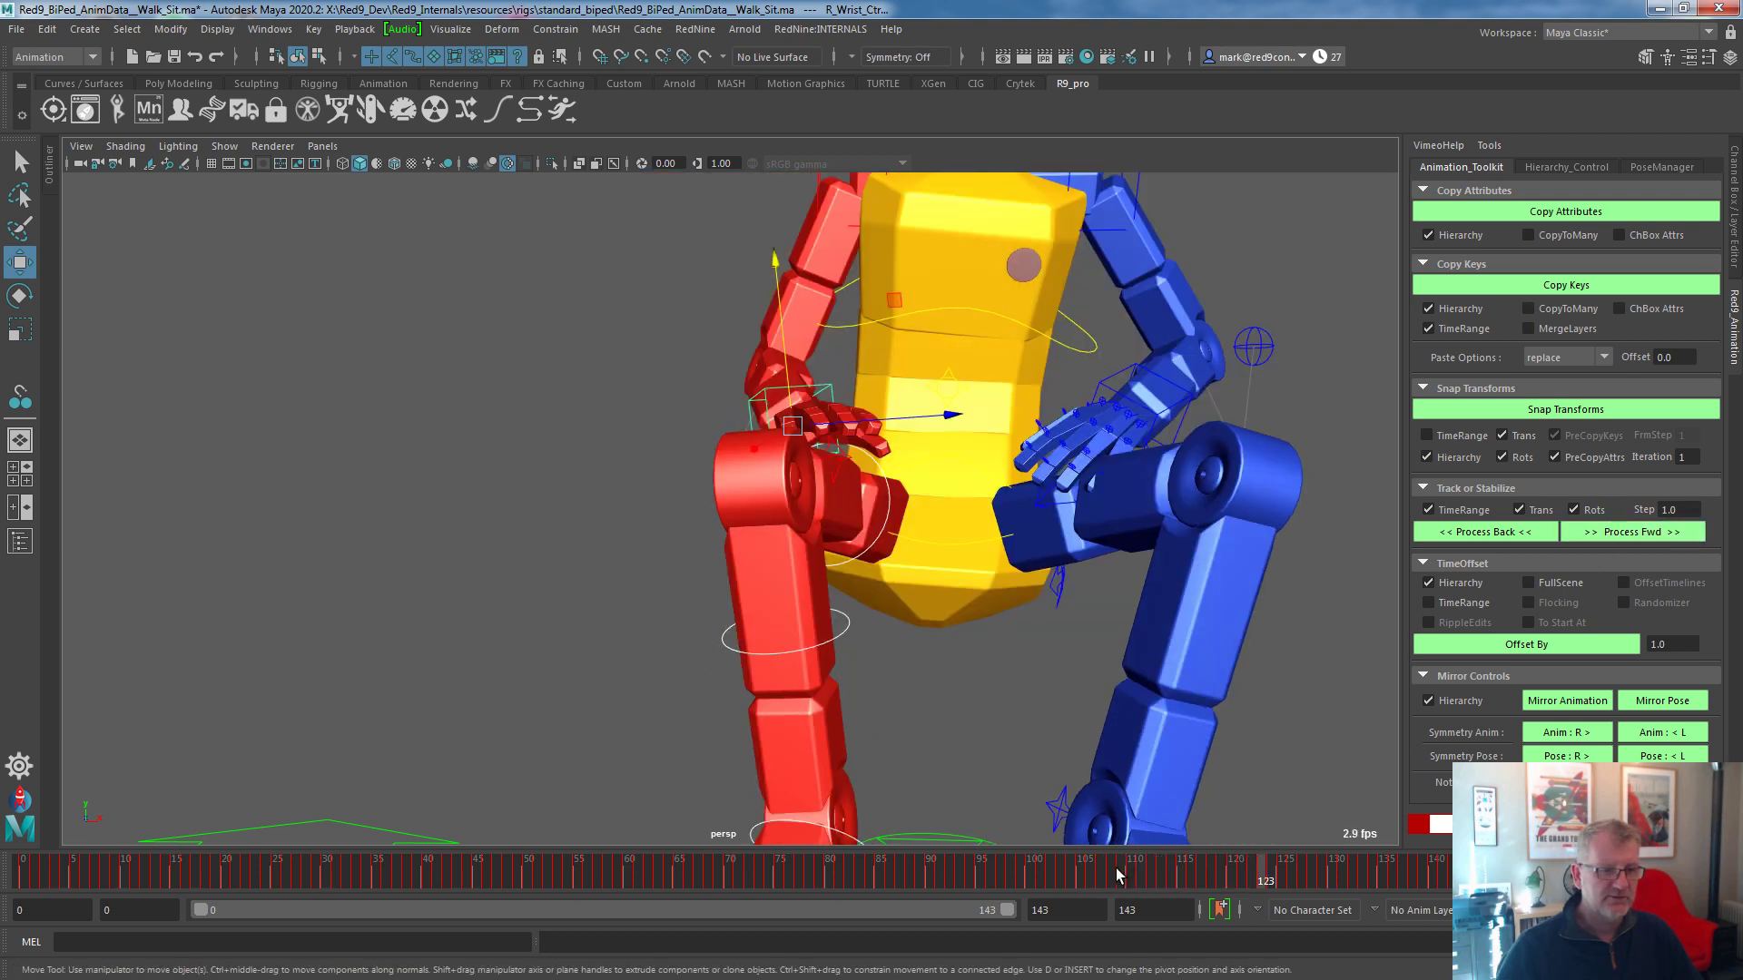
mouse_move(1114, 875)
left_mouse_down()
mouse_move(978, 880)
mouse_move(1180, 884)
mouse_move(948, 904)
mouse_move(1114, 885)
left_mouse_up()
right_click_drag(853, 690, 720, 549, "alt")
left_click_drag(720, 549, 723, 607, "alt")
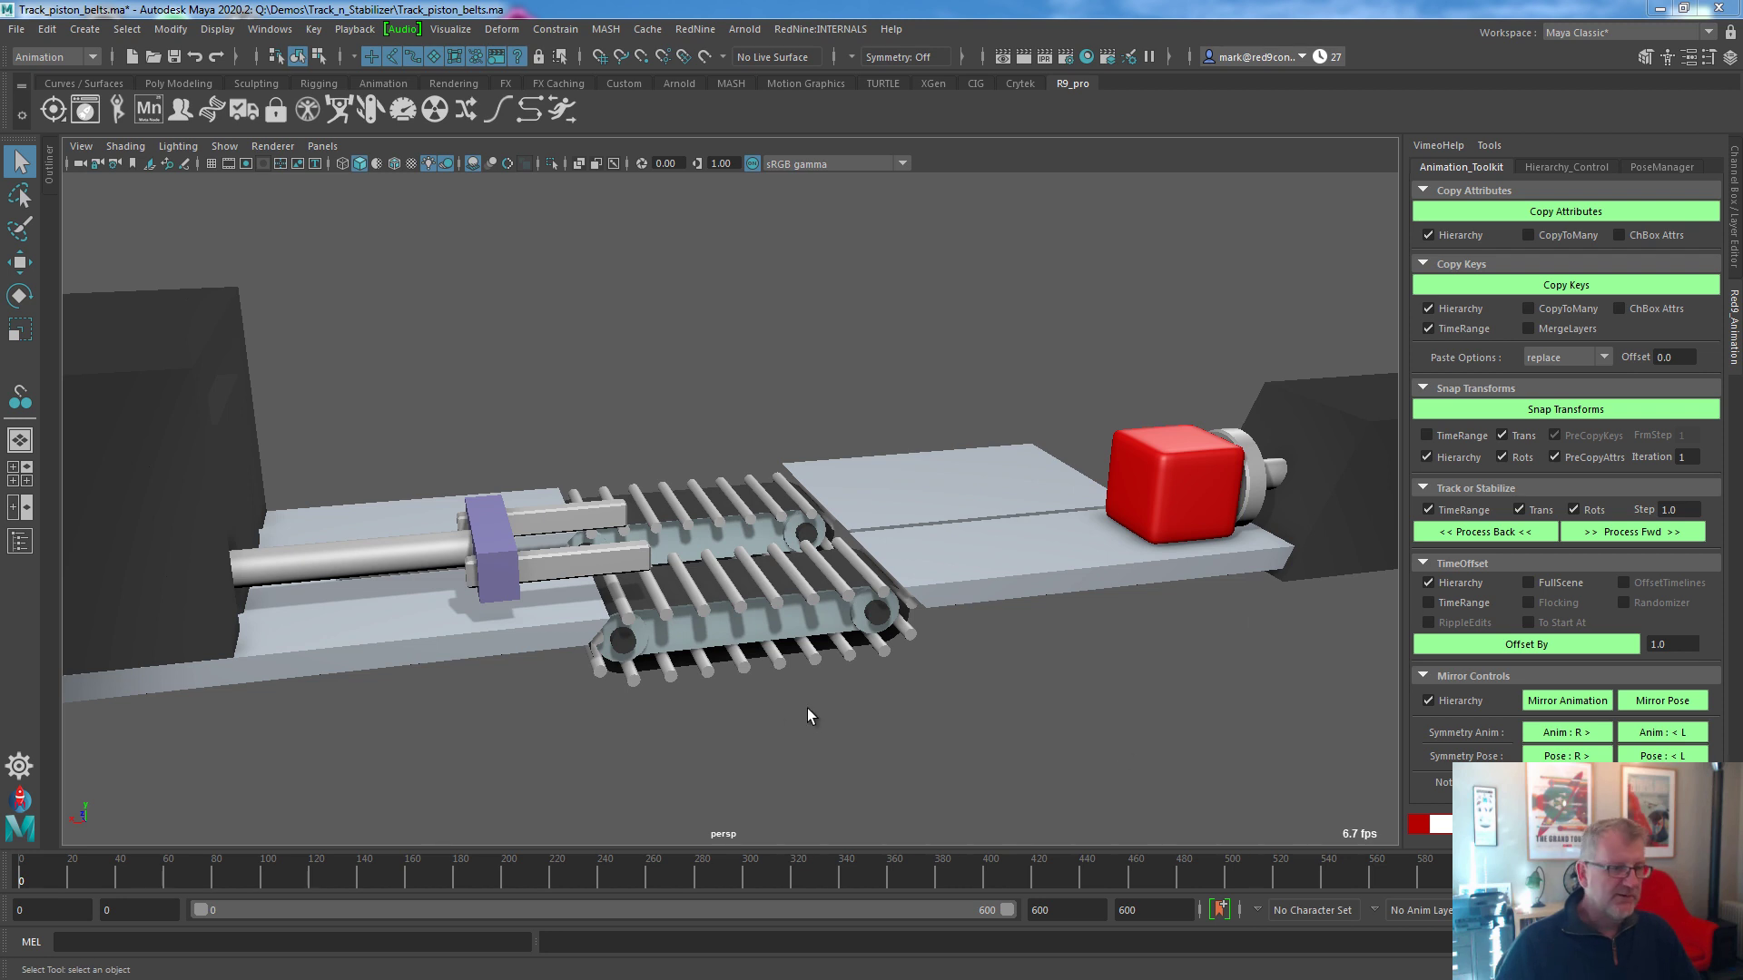
Scrub the conveyor animation to about frame 504, where the end platform lifts the red cube.
right_click_drag(946, 732, 869, 715, "alt")
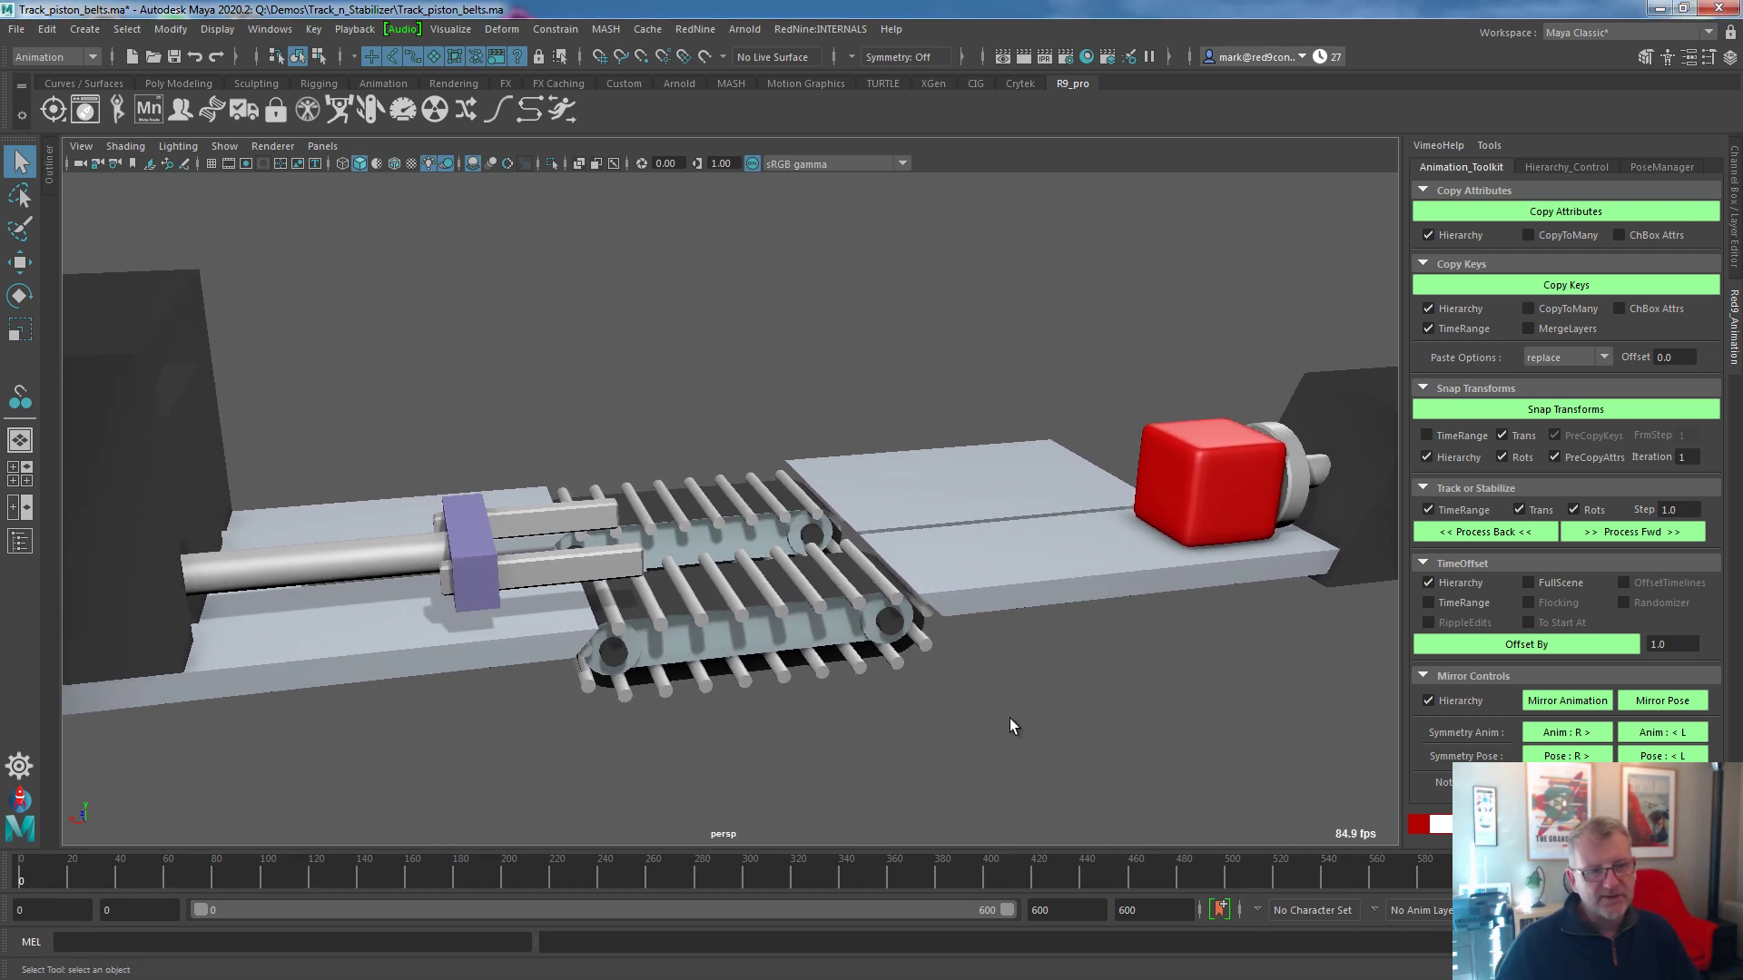
left_click_drag(47, 870, 96, 815)
left_click(1097, 530)
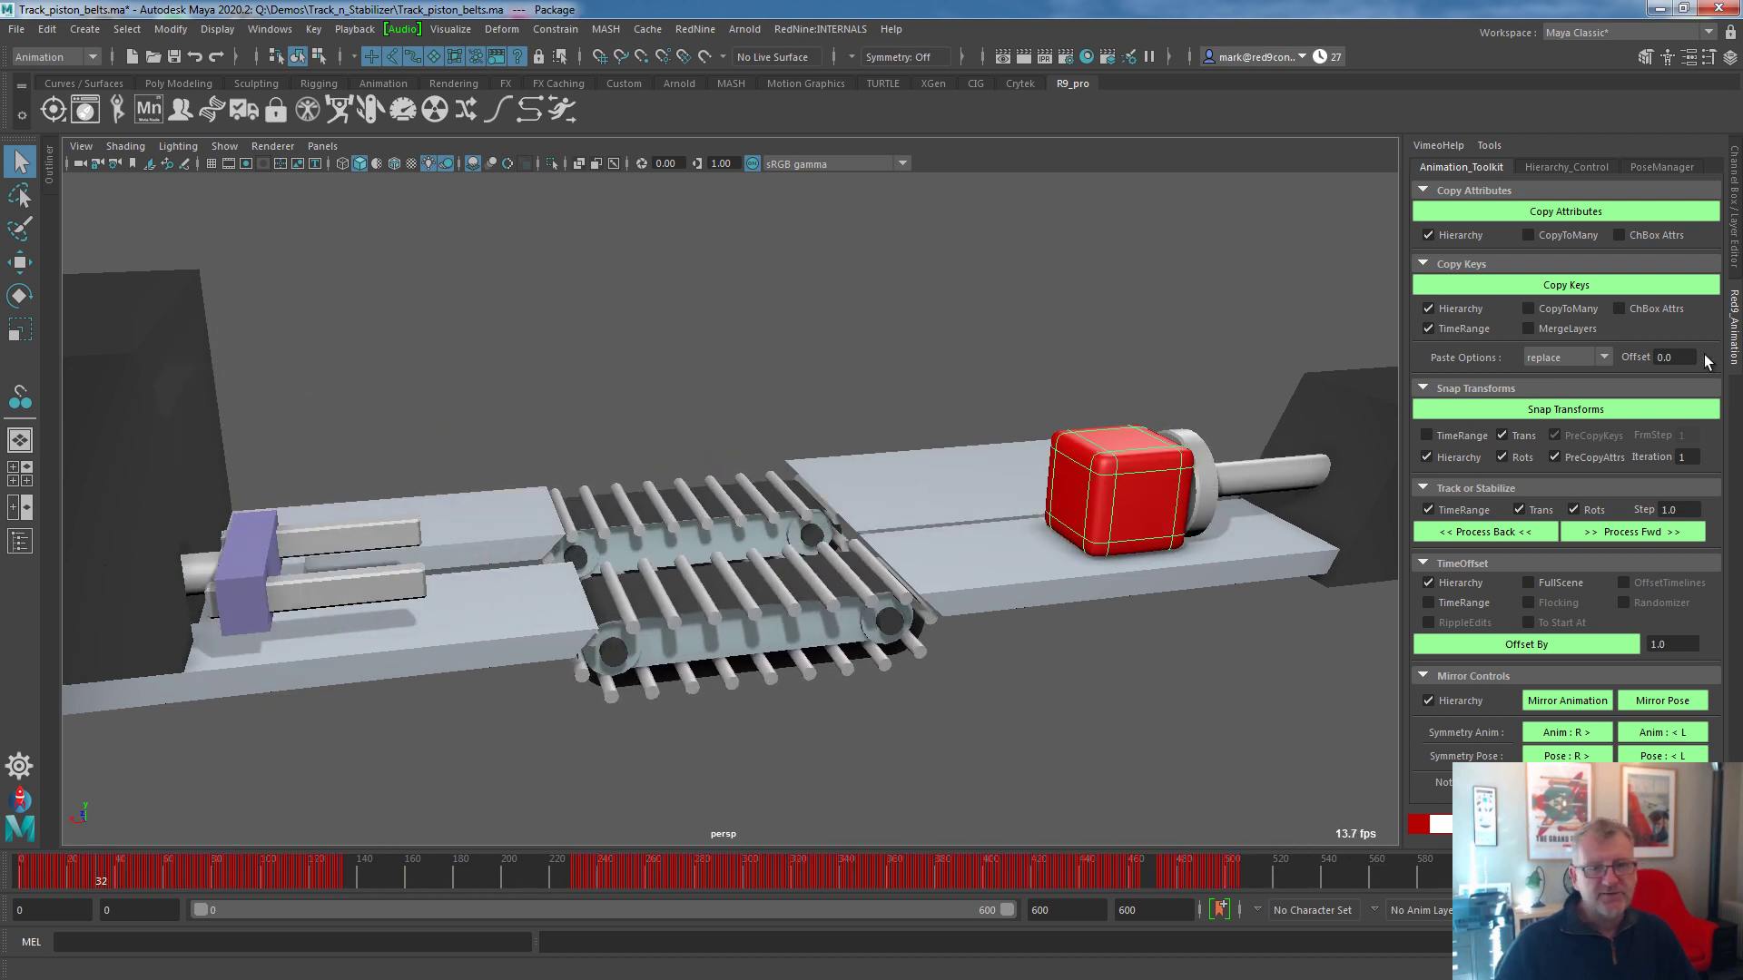
left_click_drag(118, 881, 82, 869)
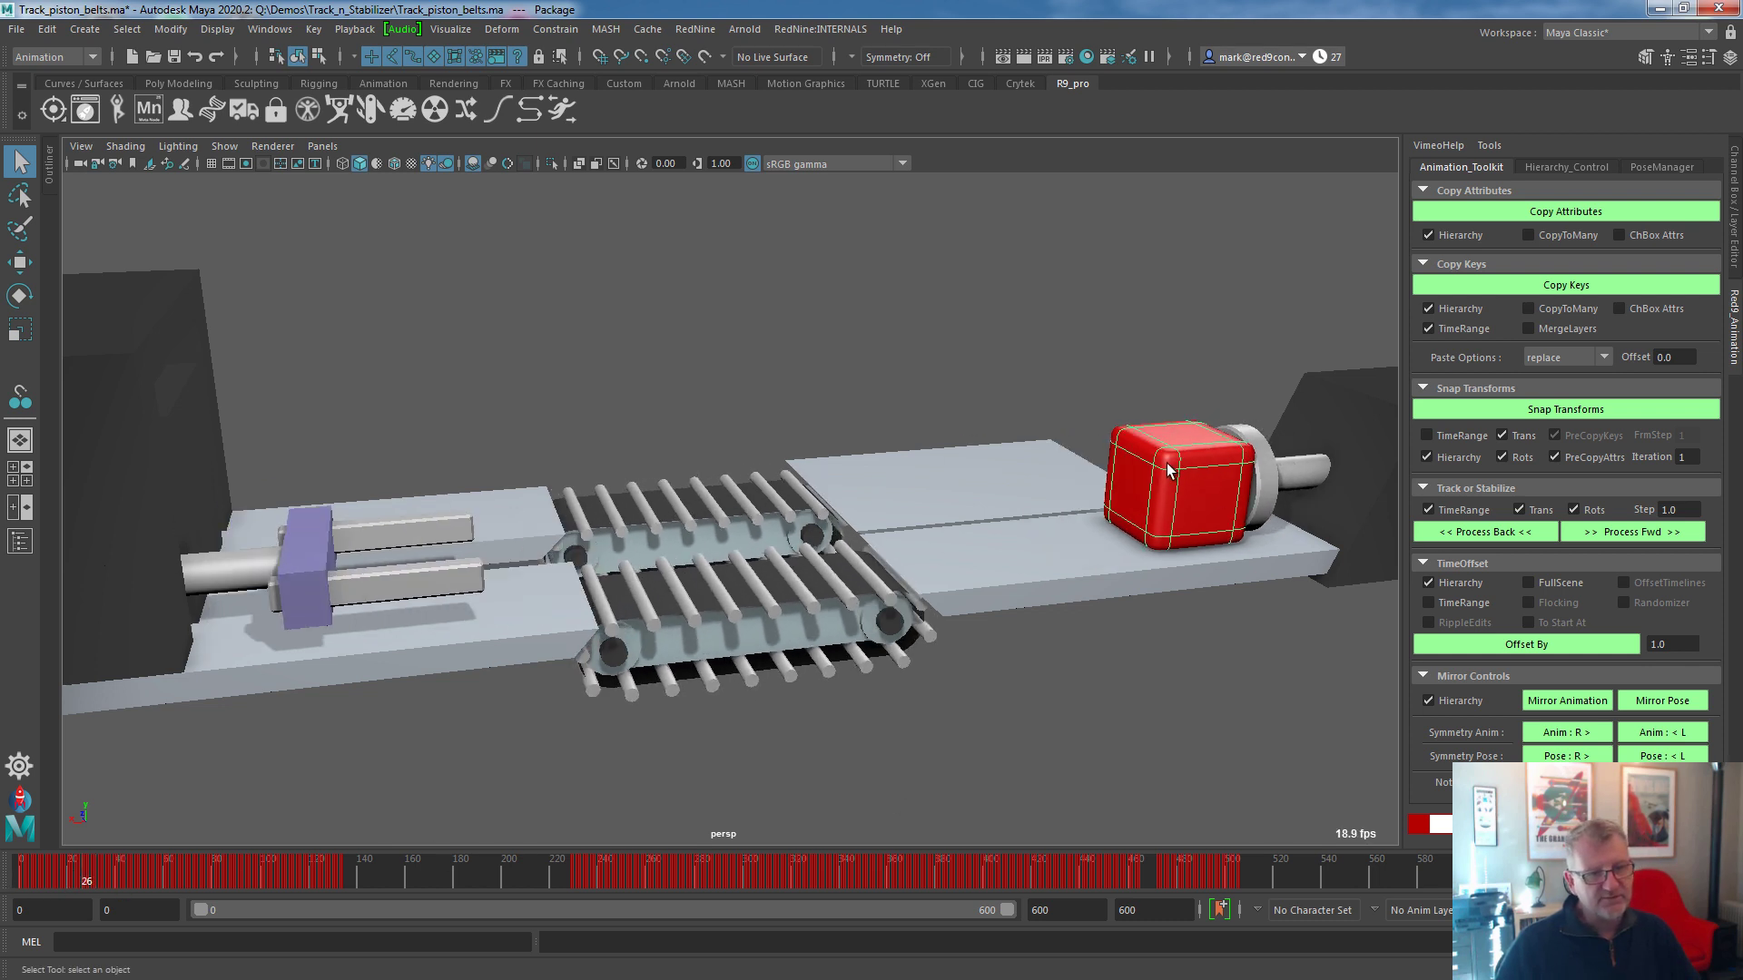
mouse_move(49, 870)
left_mouse_down()
mouse_move(1071, 882)
mouse_move(1135, 848)
mouse_move(1241, 842)
mouse_move(1211, 879)
mouse_move(1164, 886)
mouse_move(1232, 882)
mouse_move(37, 880)
left_mouse_up()
left_click(991, 427)
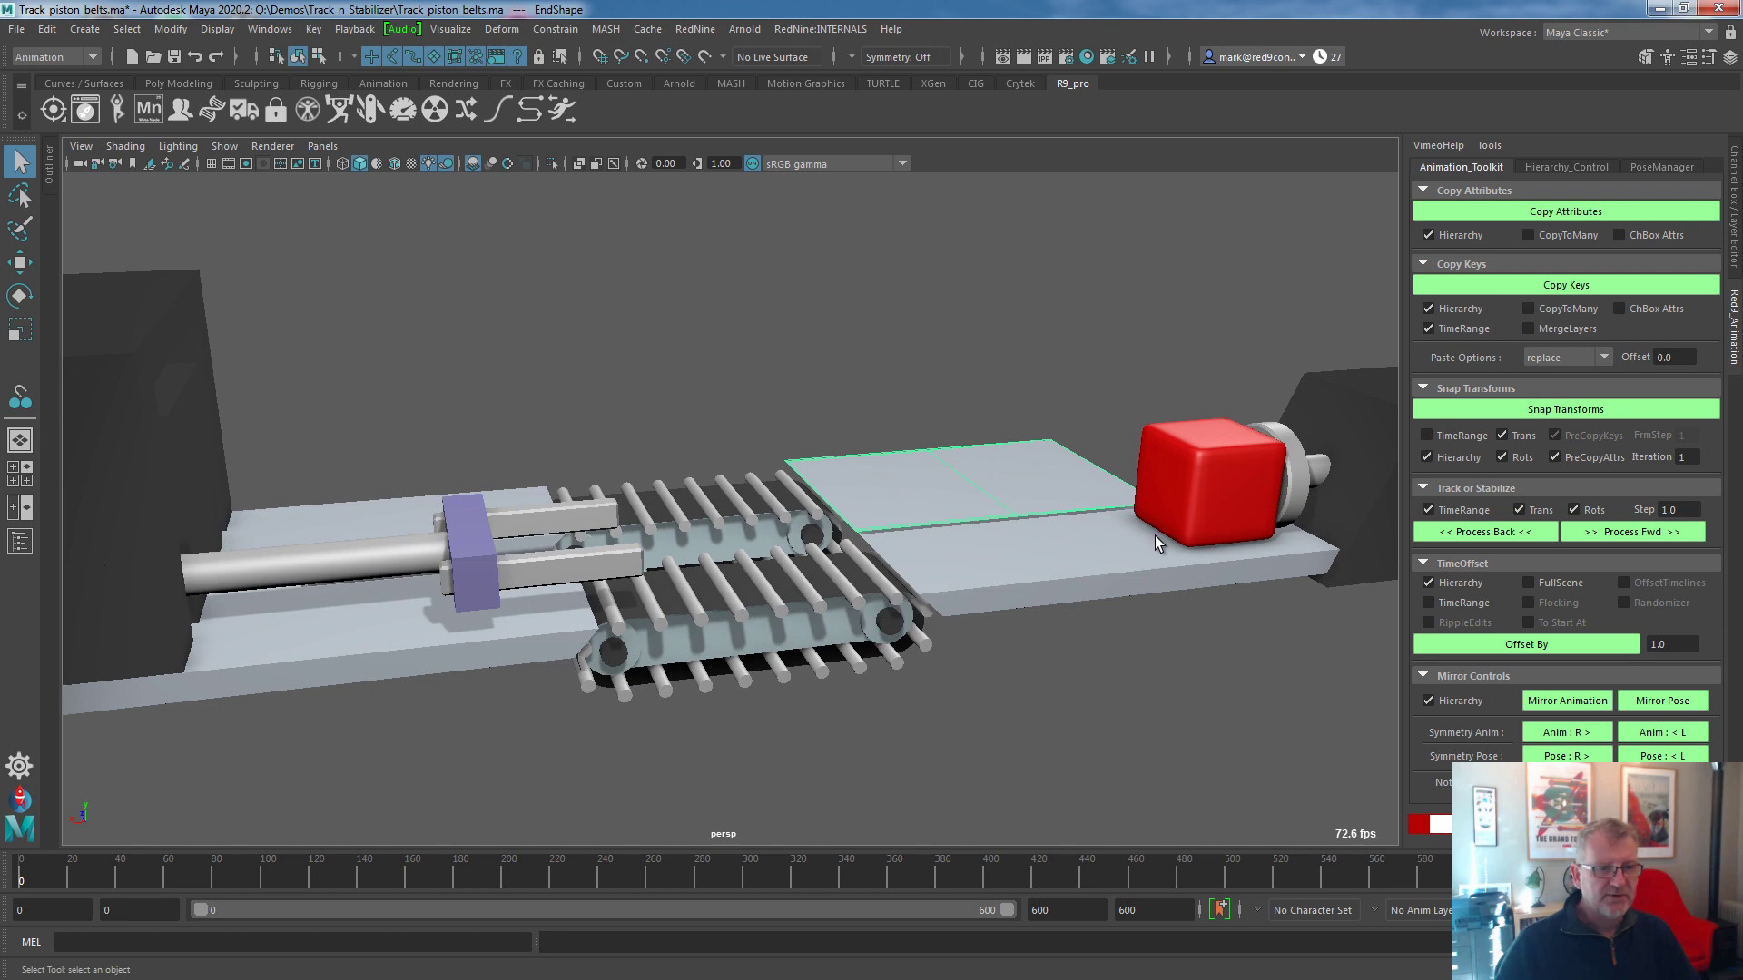
Delete all of the red cube's animation keys via Edit > Keys > Delete Keys.
left_click(1157, 466)
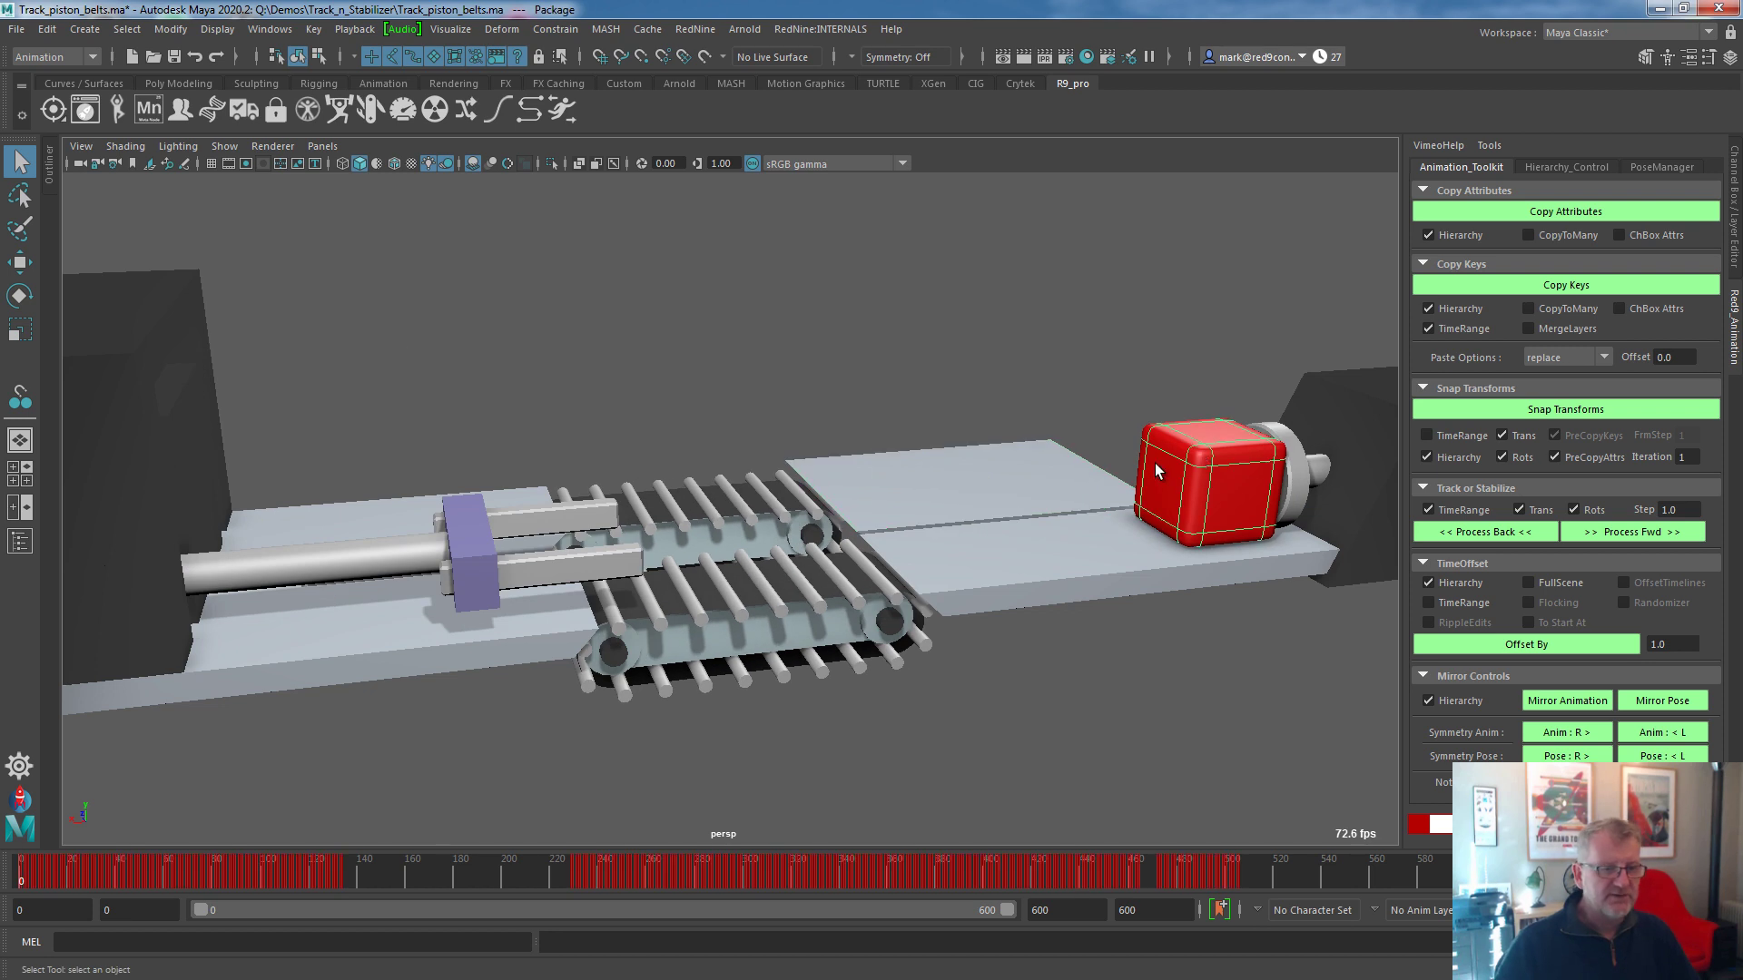
left_click(85, 29)
mouse_move(129, 31)
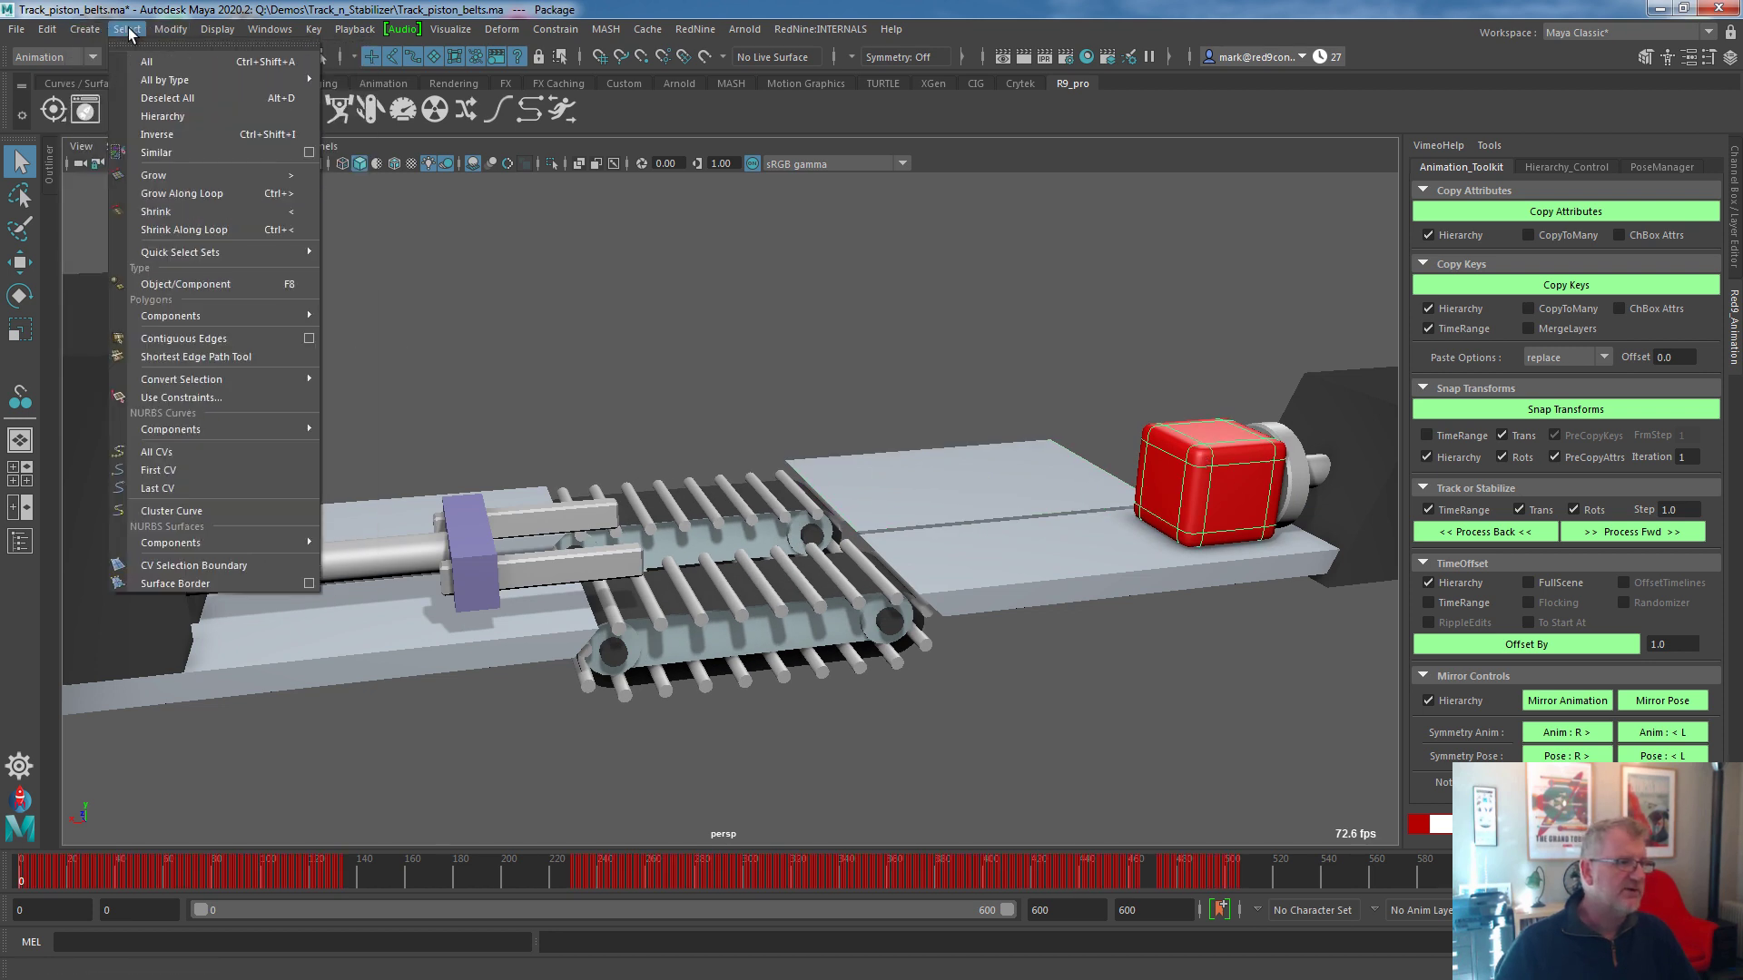
mouse_move(47, 29)
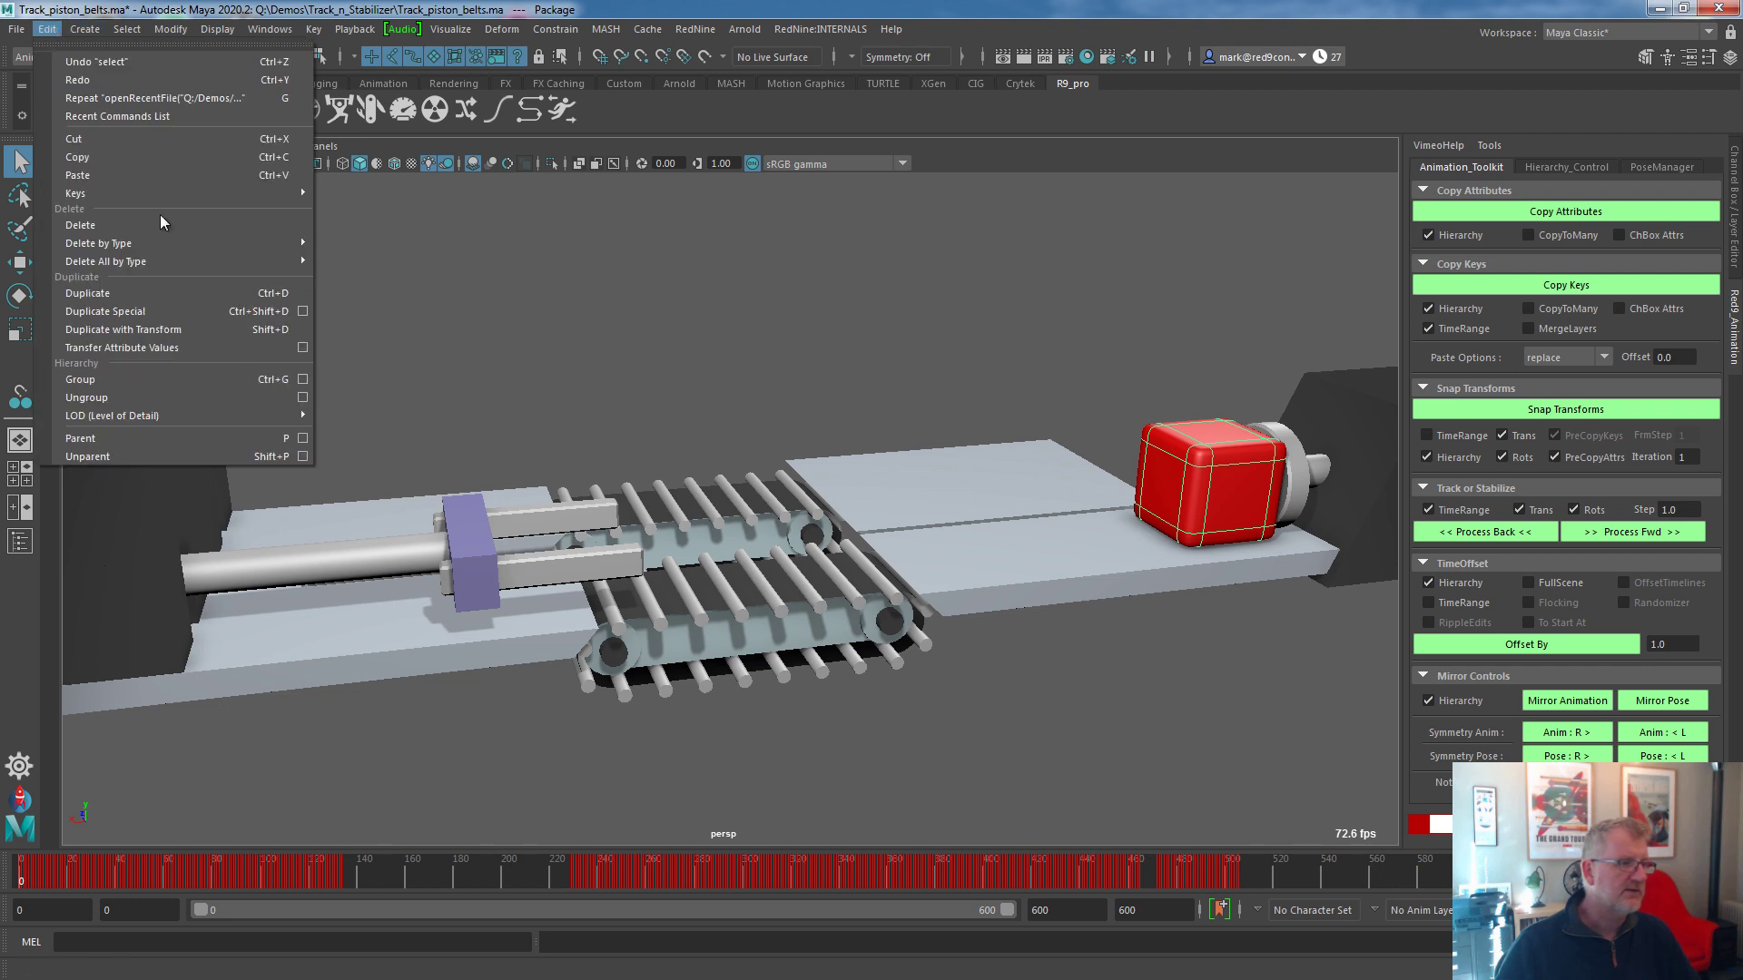
mouse_move(227, 193)
left_click(396, 193)
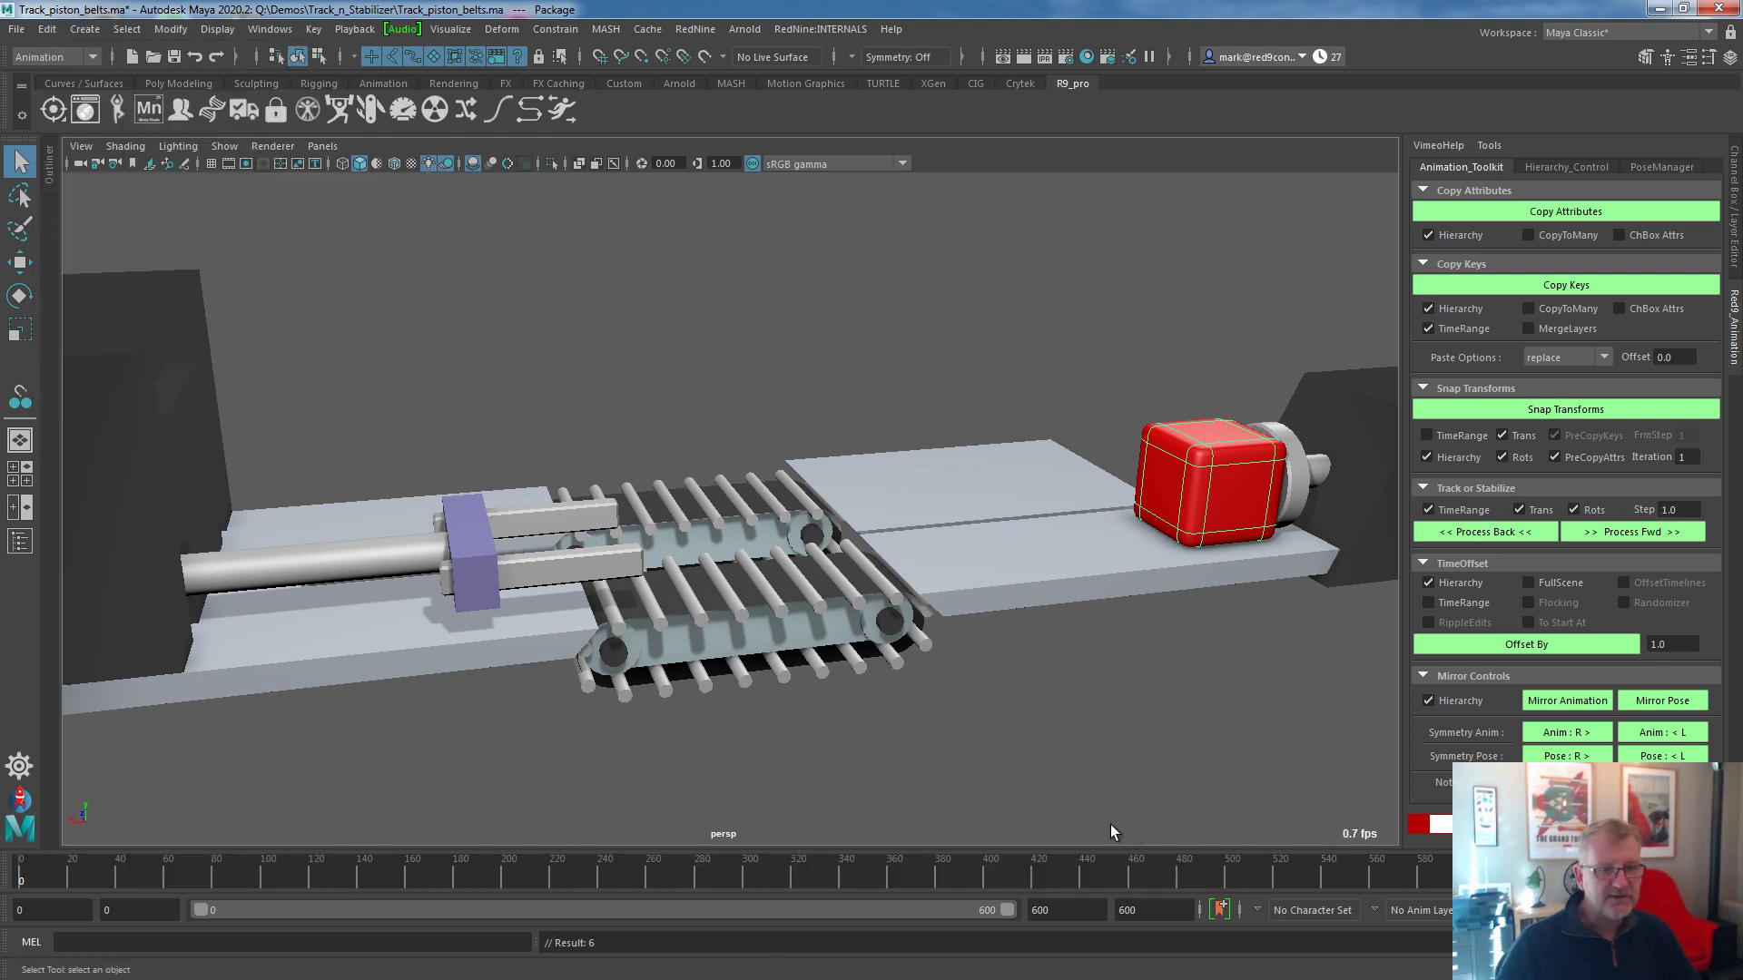
Track the cube forward with the piston cylinder over frames 1–62.
left_click(1296, 481)
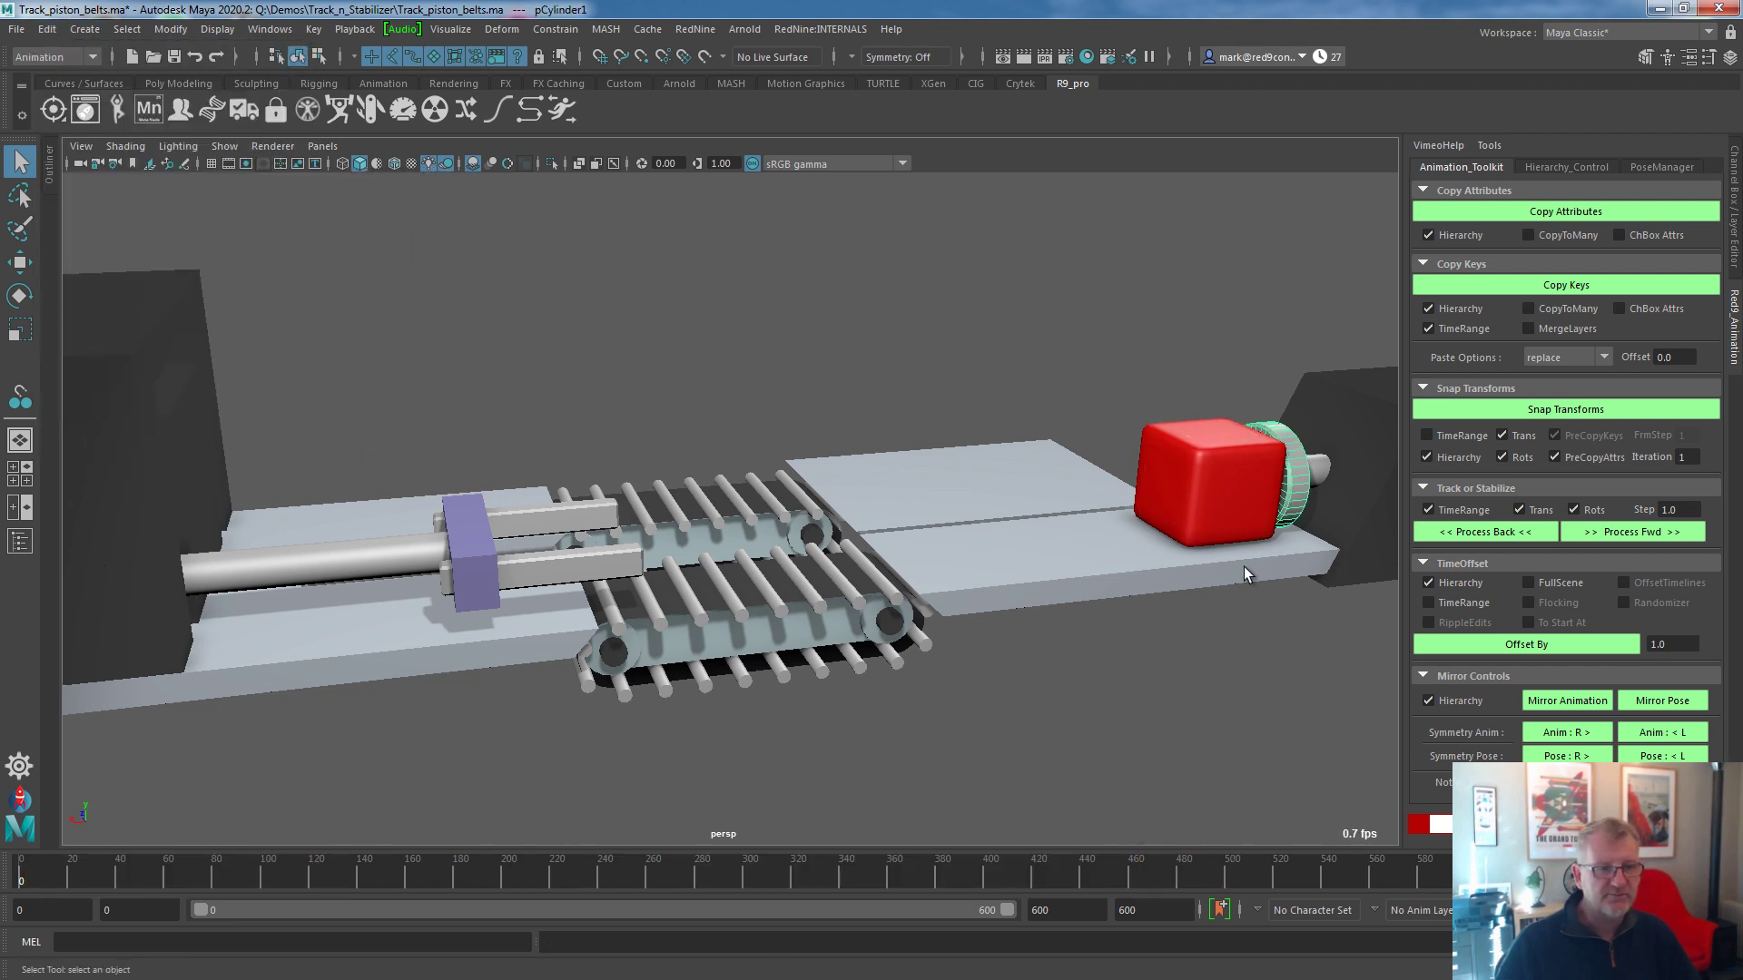
left_click(1216, 465)
left_click(1244, 361)
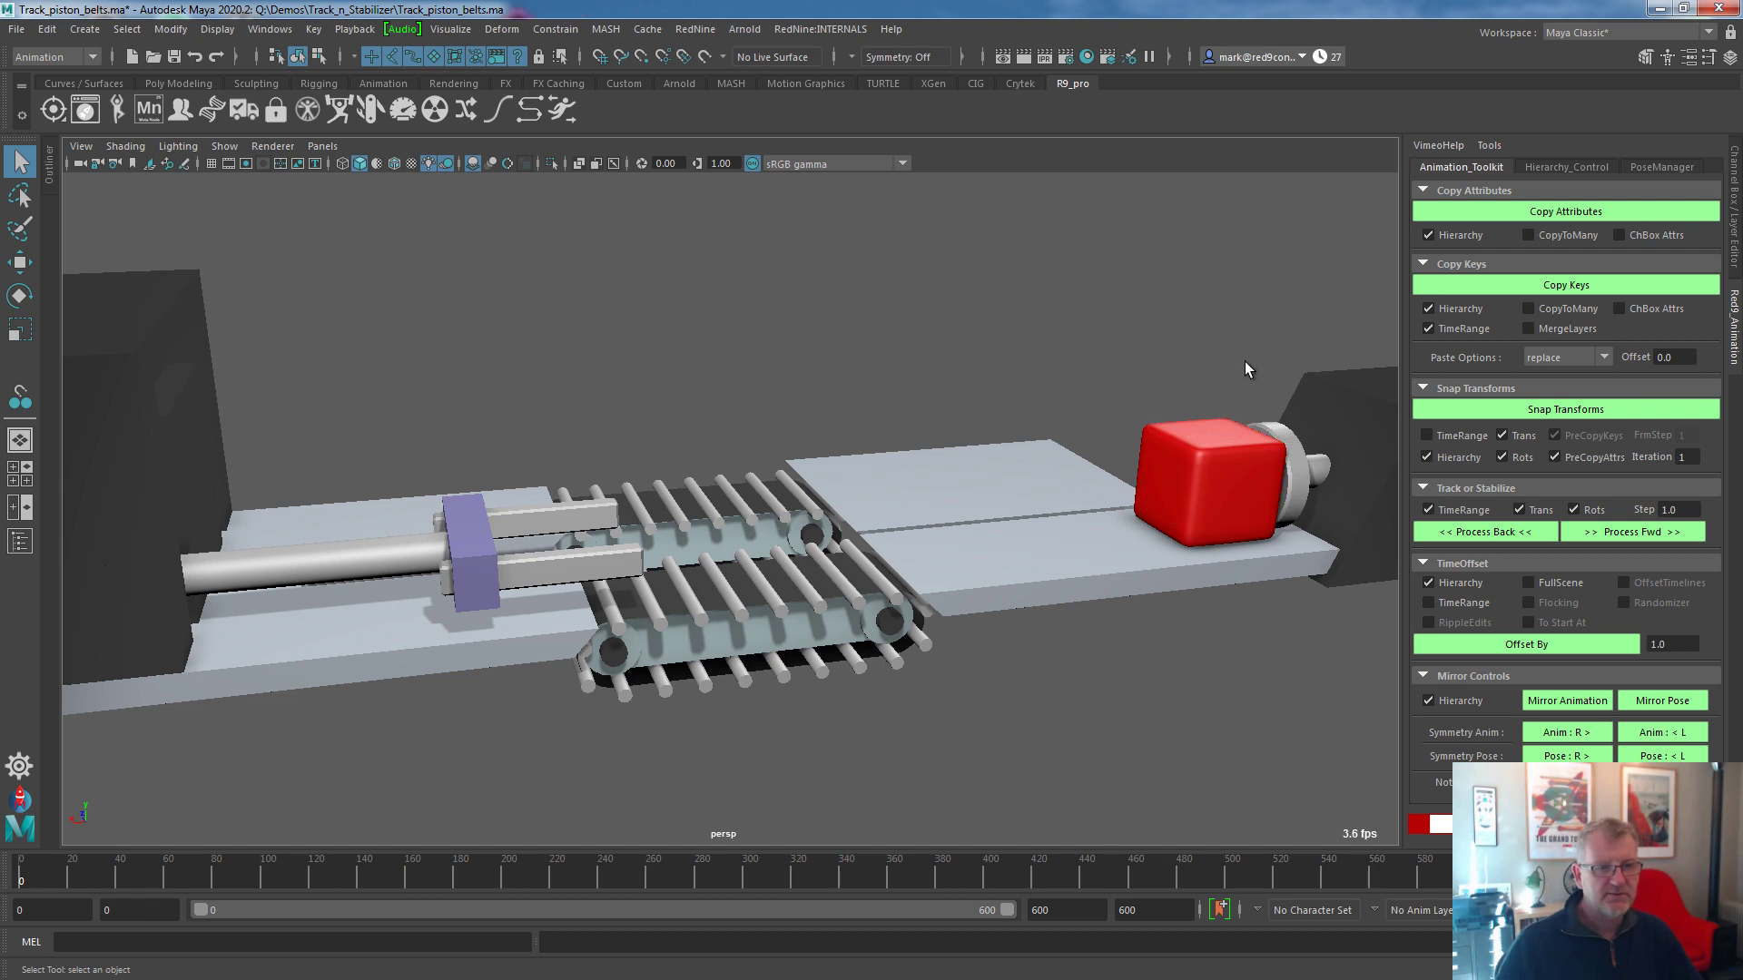
left_click(1277, 434)
left_click(1222, 473)
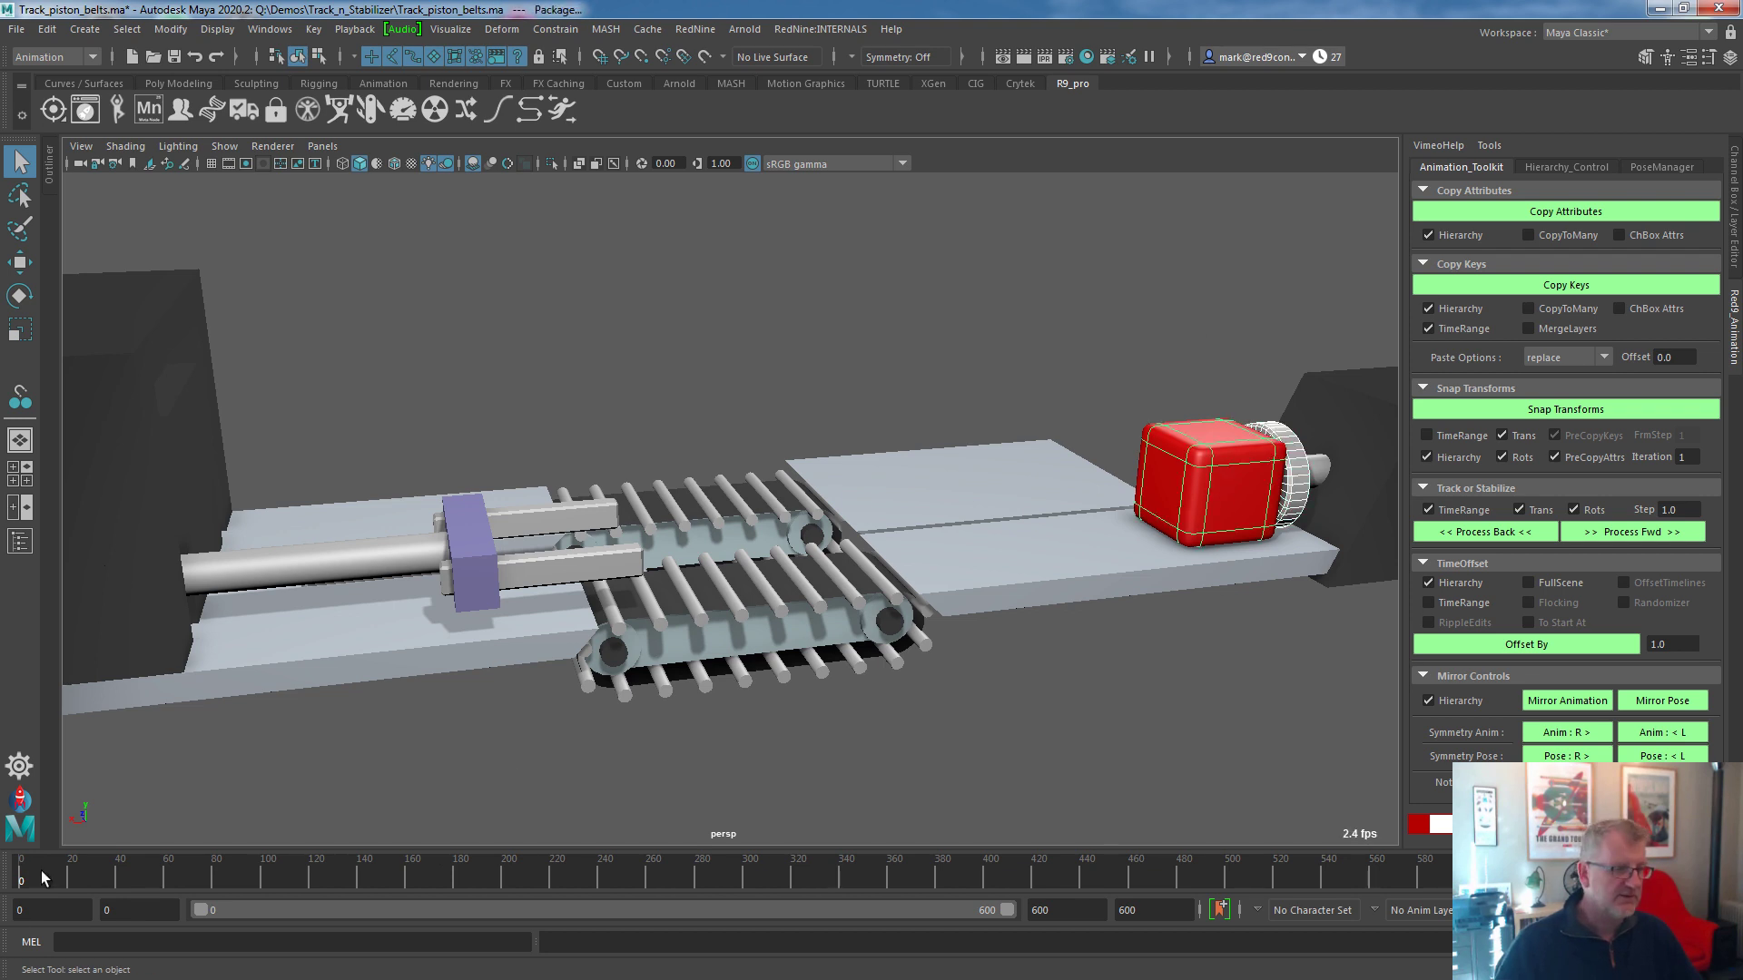
left_click_drag(24, 880, 166, 879, "shift")
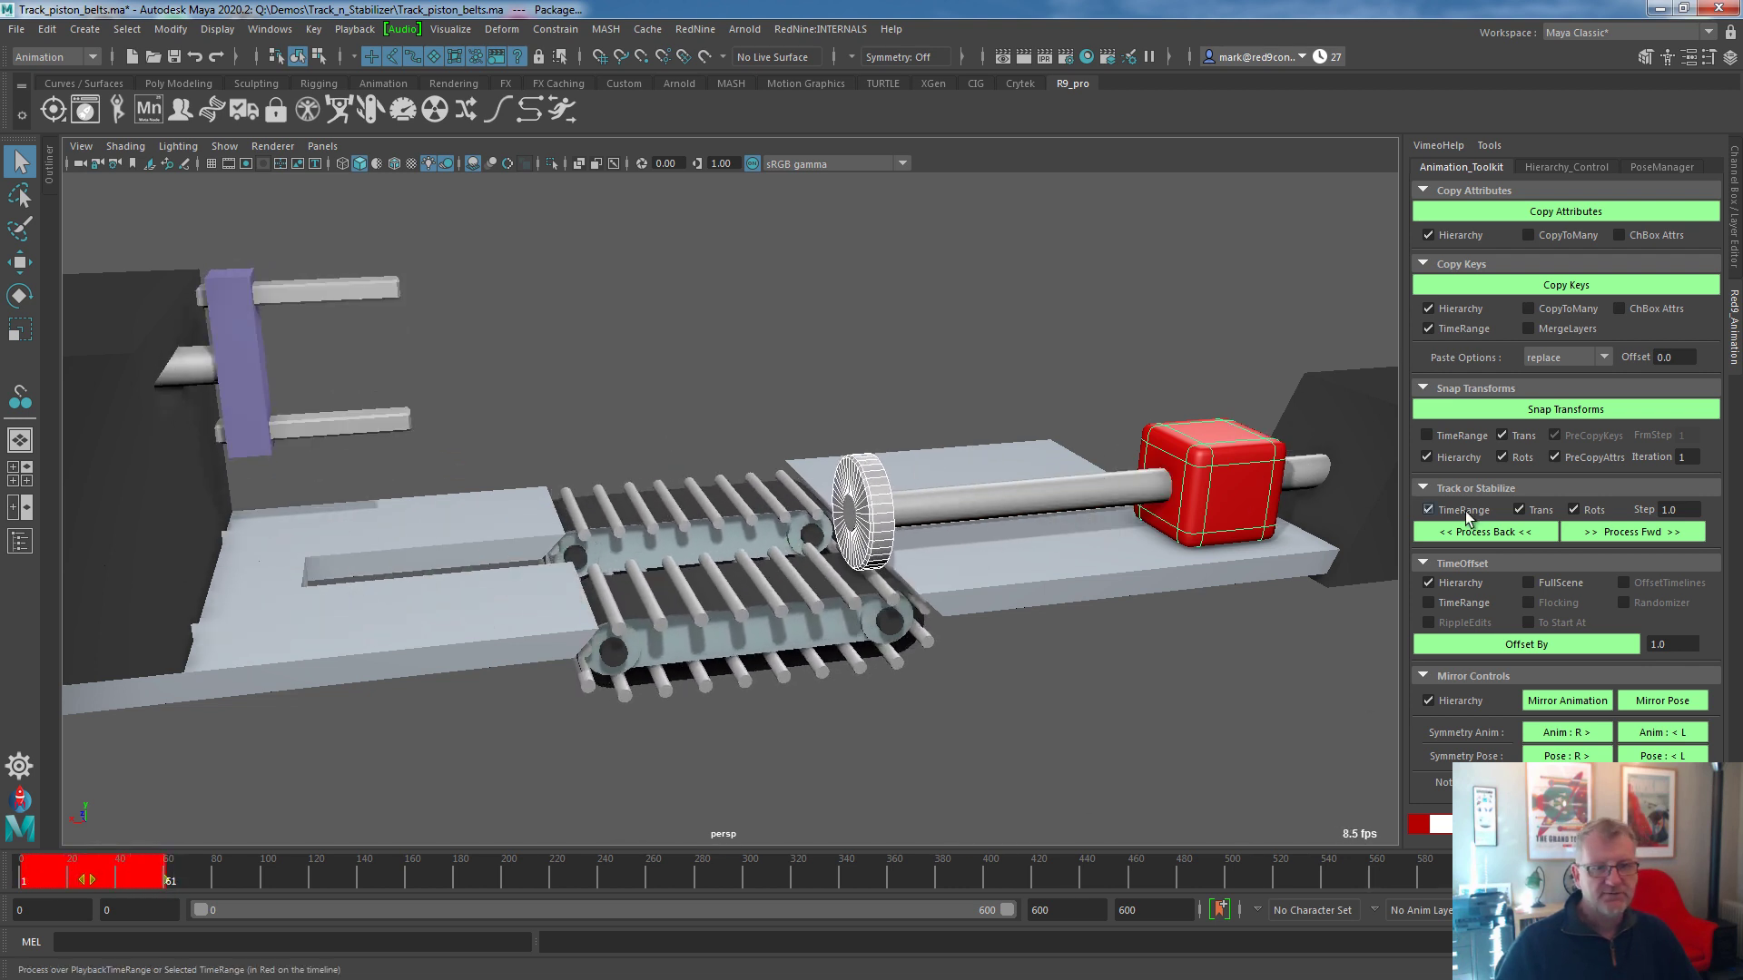
left_click(1634, 532)
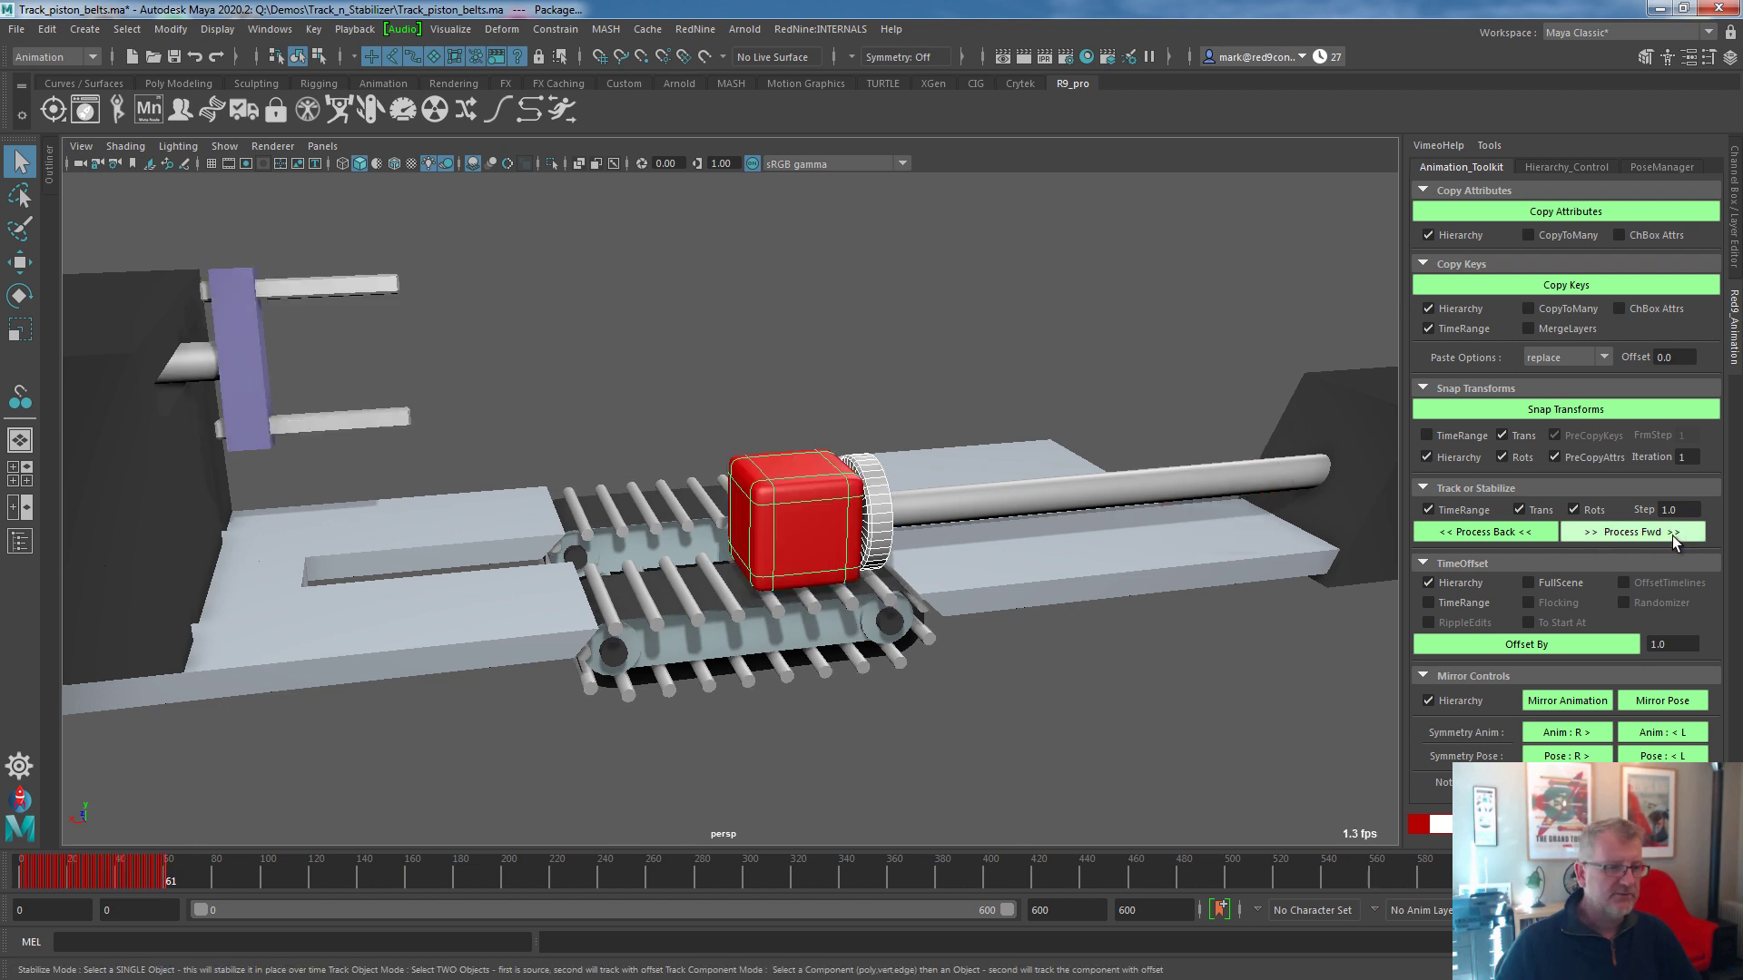
Track the cube forward over frames 60–110.
left_click_drag(2, 879, 161, 873)
left_click(784, 529)
left_click_drag(164, 875, 348, 880, "shift")
left_click(1633, 531)
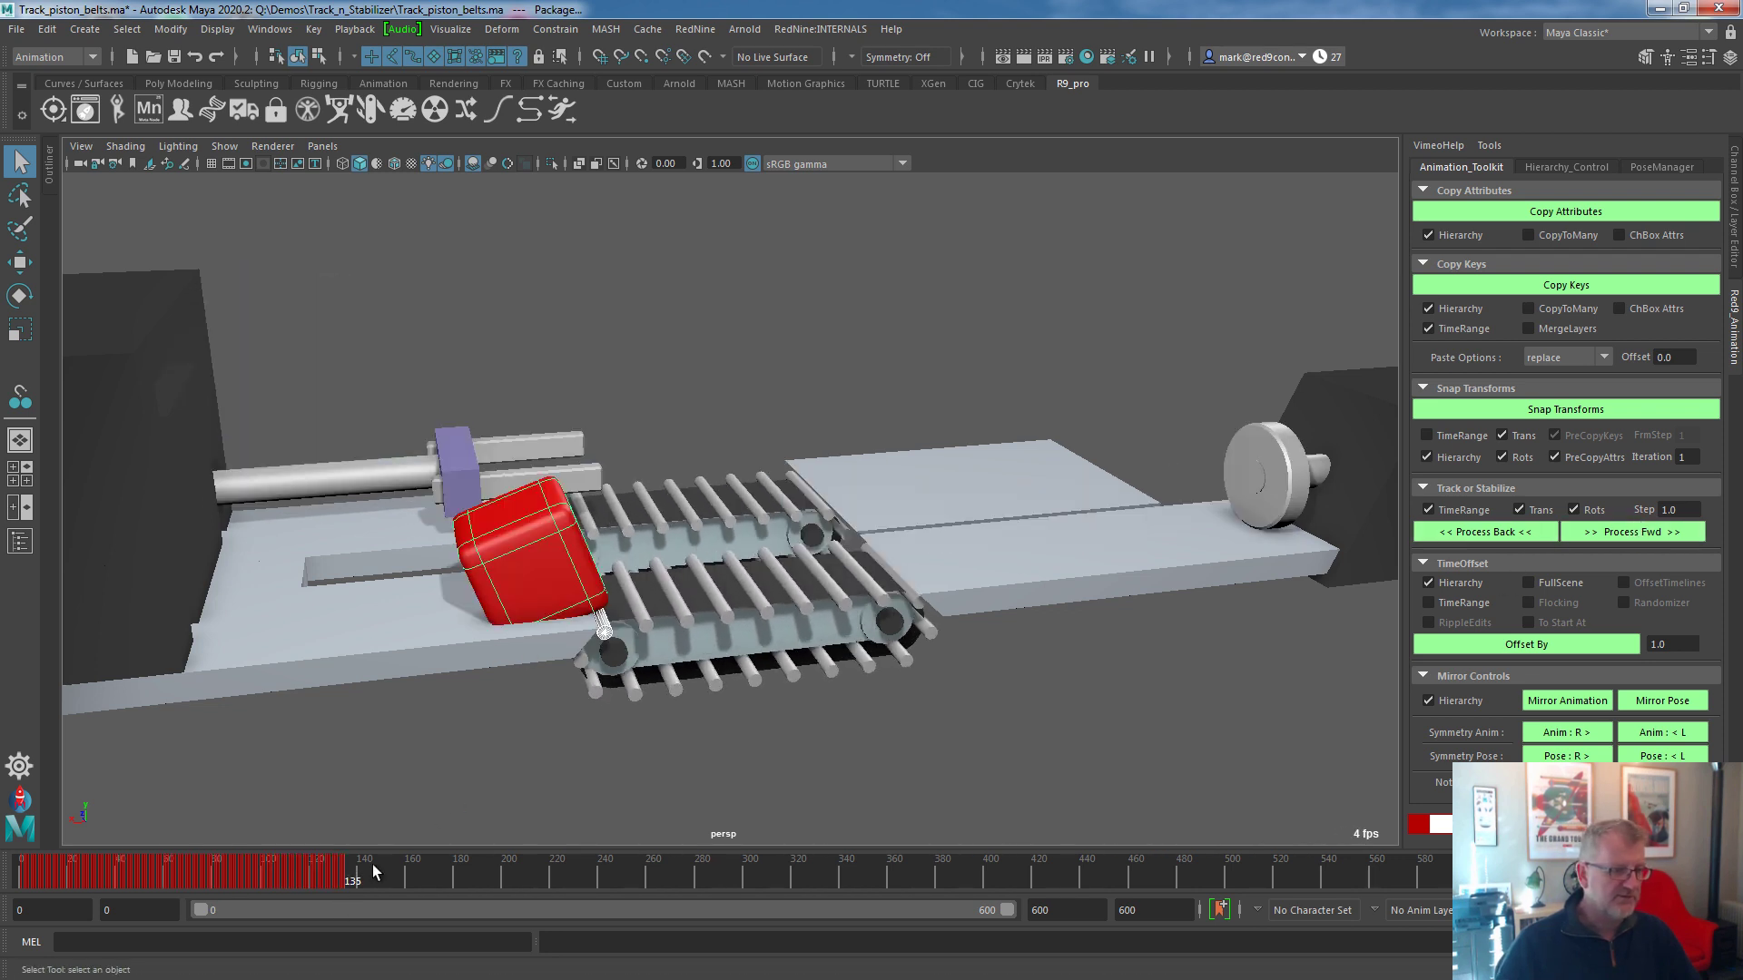
left_click_drag(344, 879, 271, 894)
Make the cube follow a belt rod with TimeRange off, extending tracking to about frame 138.
left_click(733, 606)
left_click(690, 566)
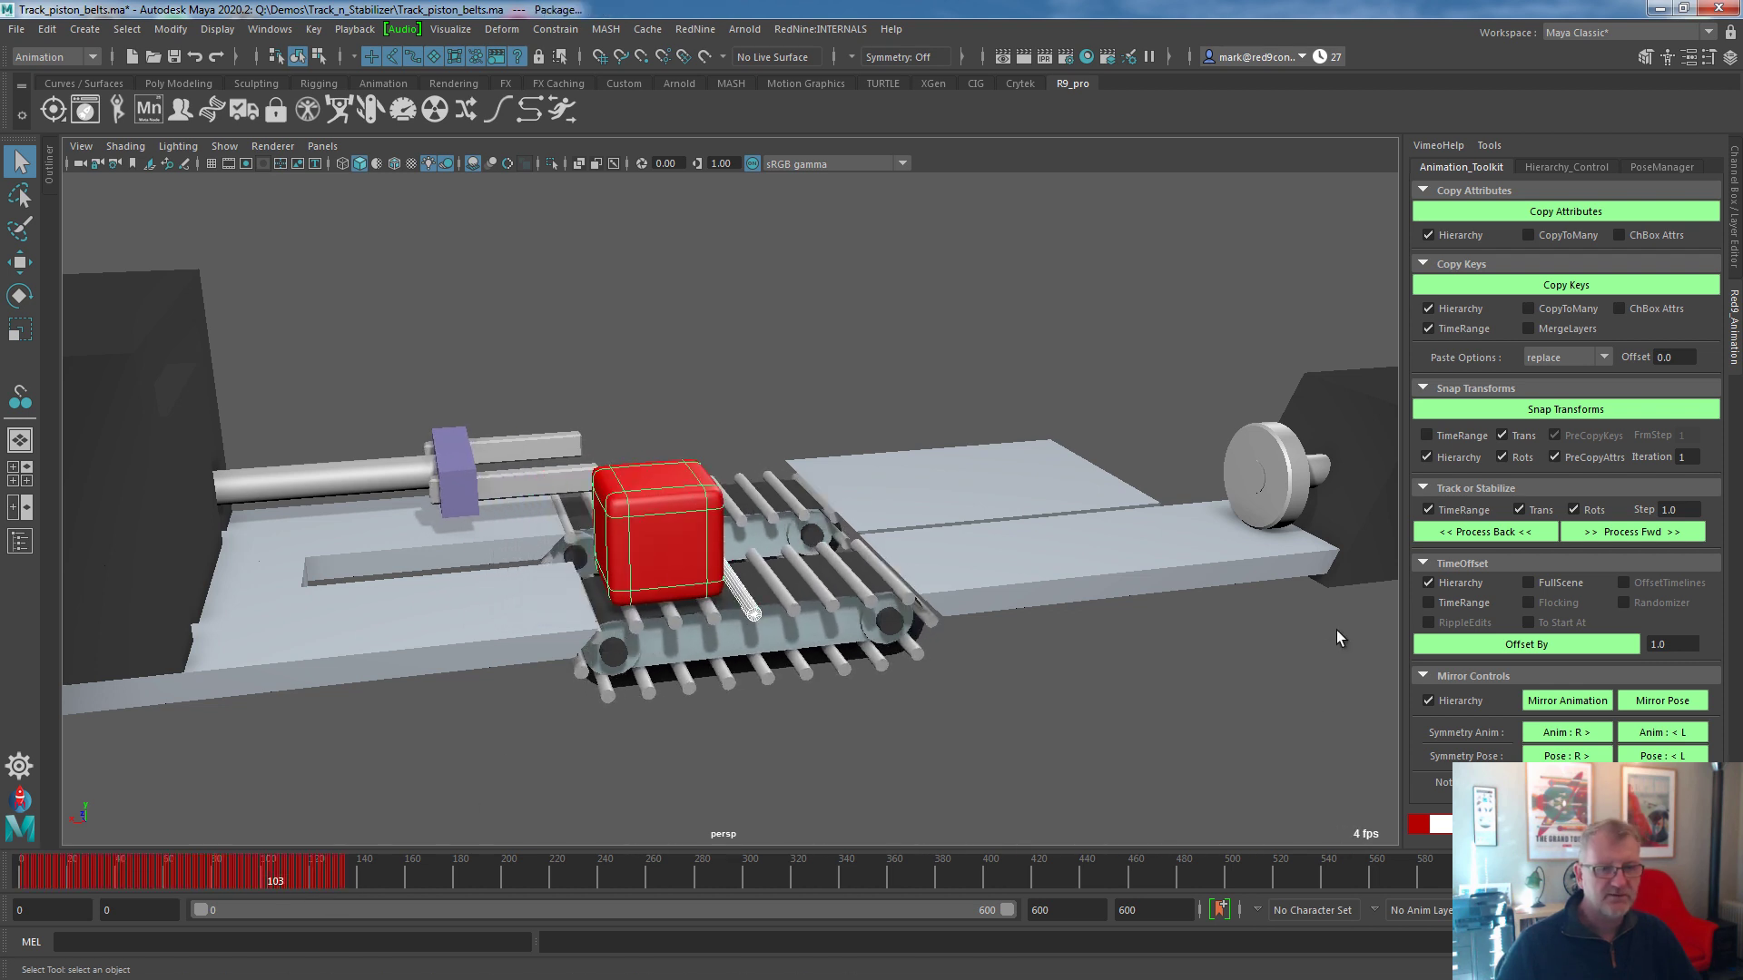
left_click(1451, 509)
left_click(1647, 534)
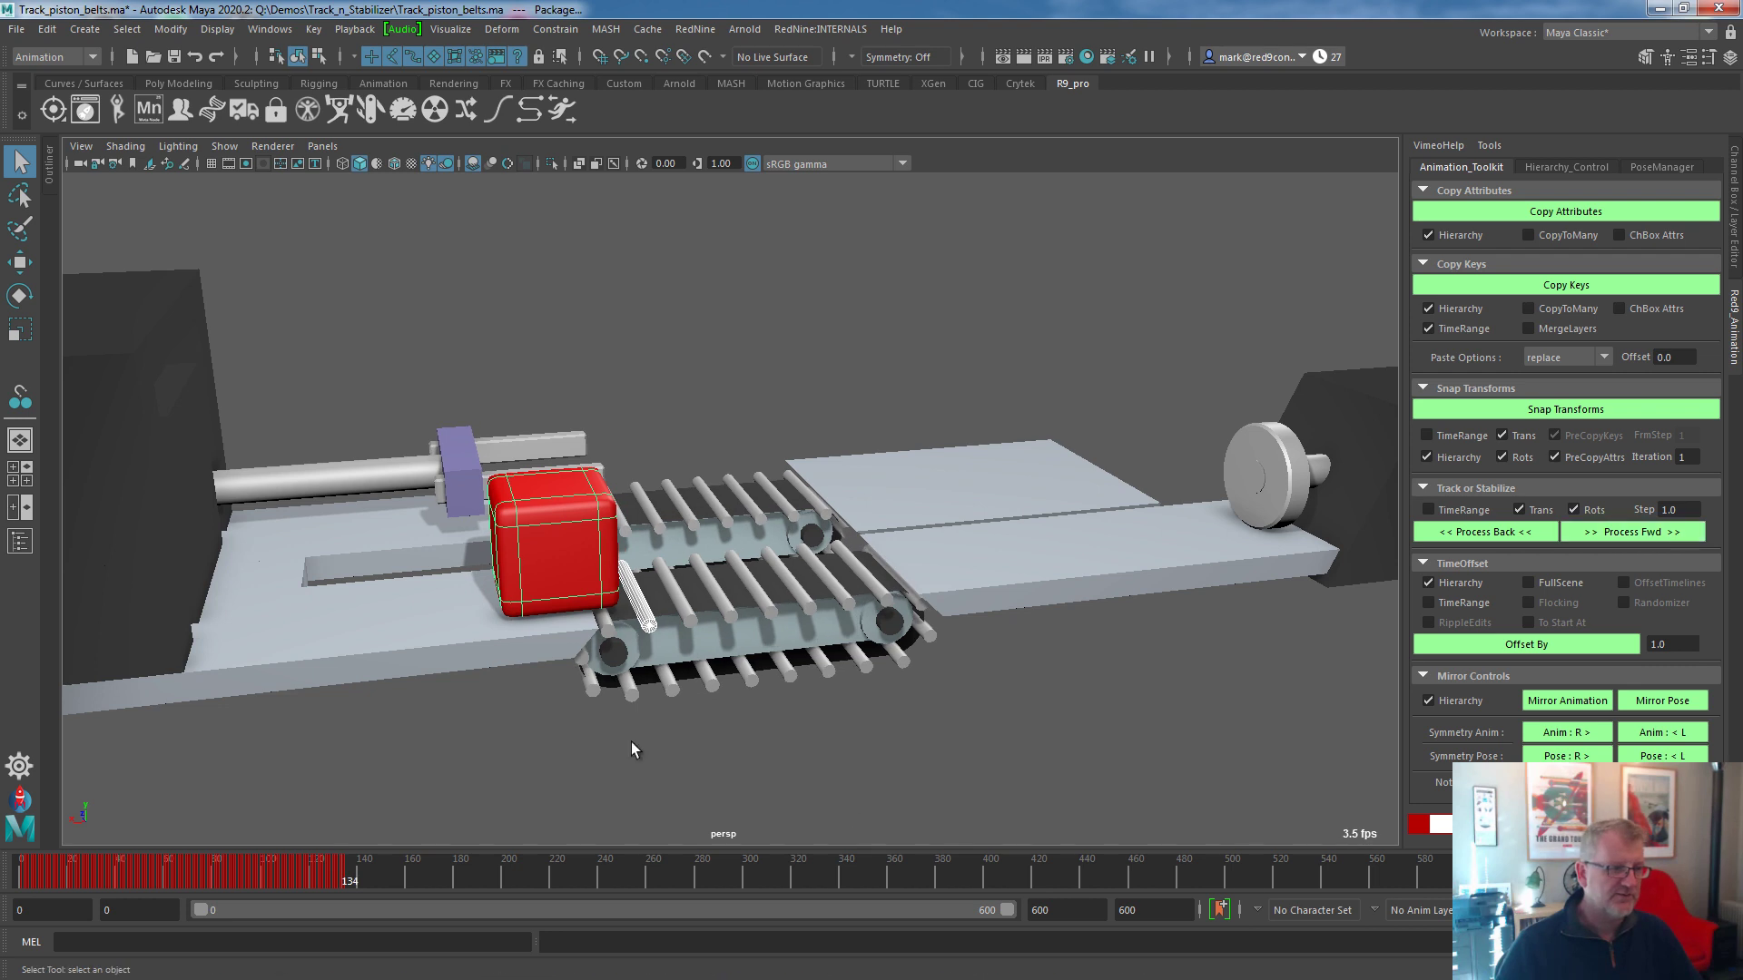
mouse_move(346, 873)
left_mouse_down()
mouse_move(303, 878)
mouse_move(357, 879)
mouse_move(342, 884)
left_mouse_up()
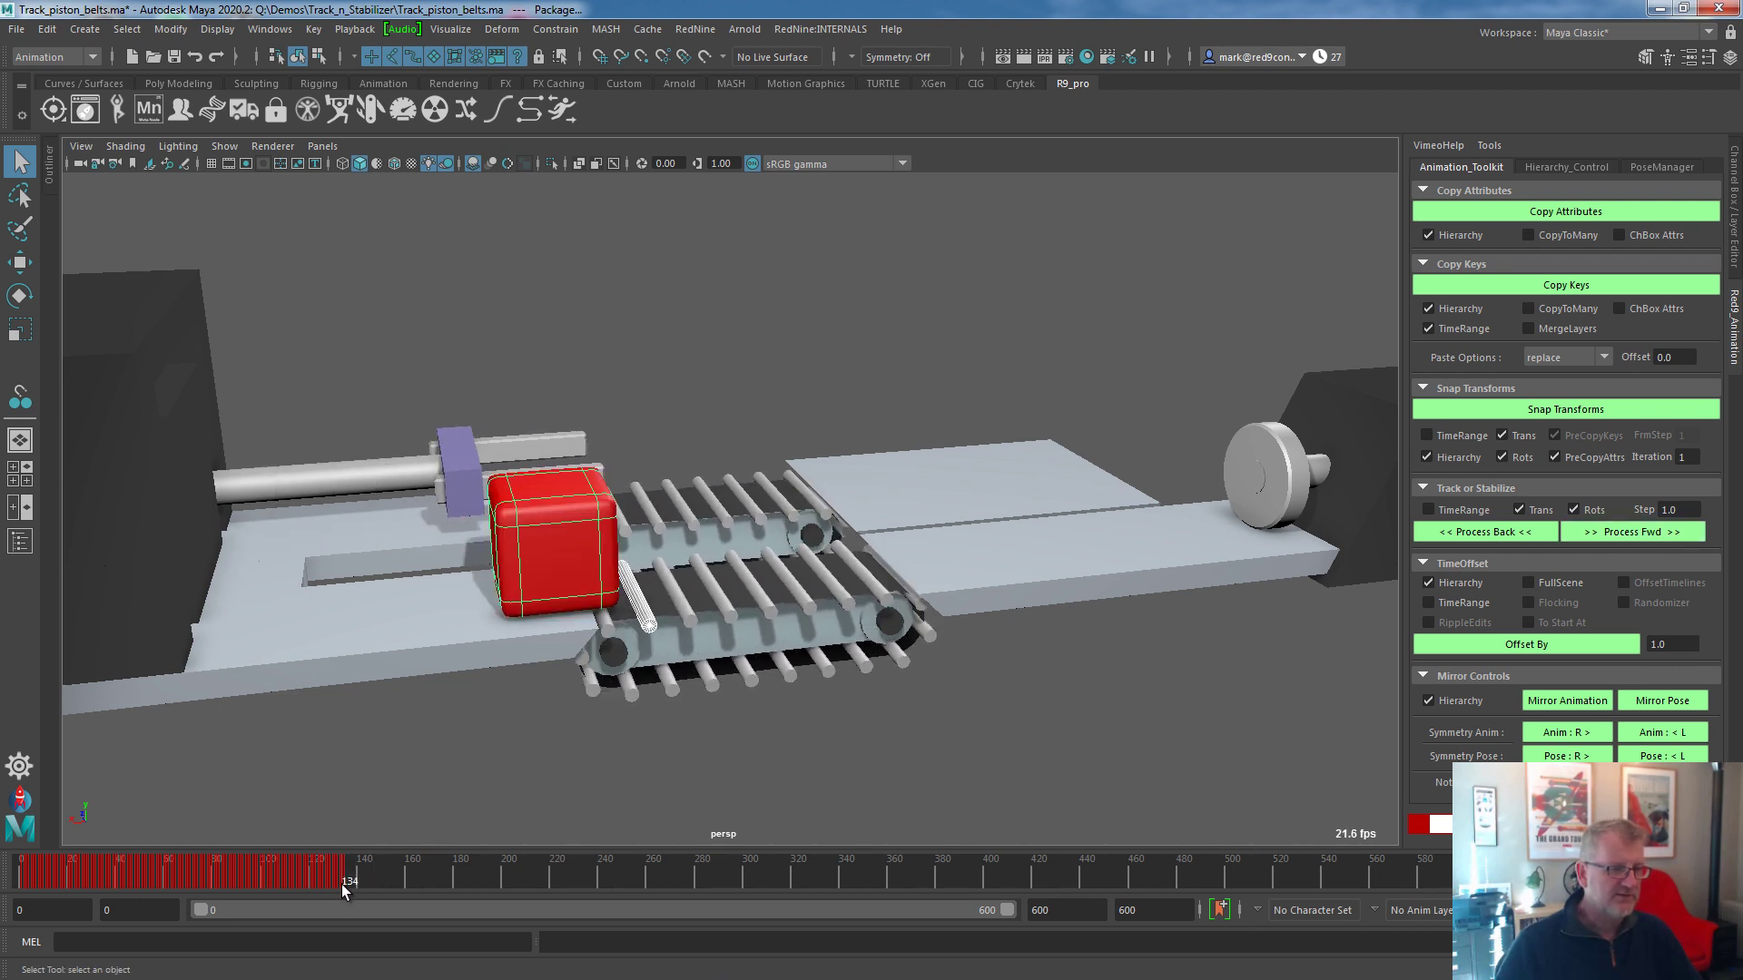
left_click(1636, 534)
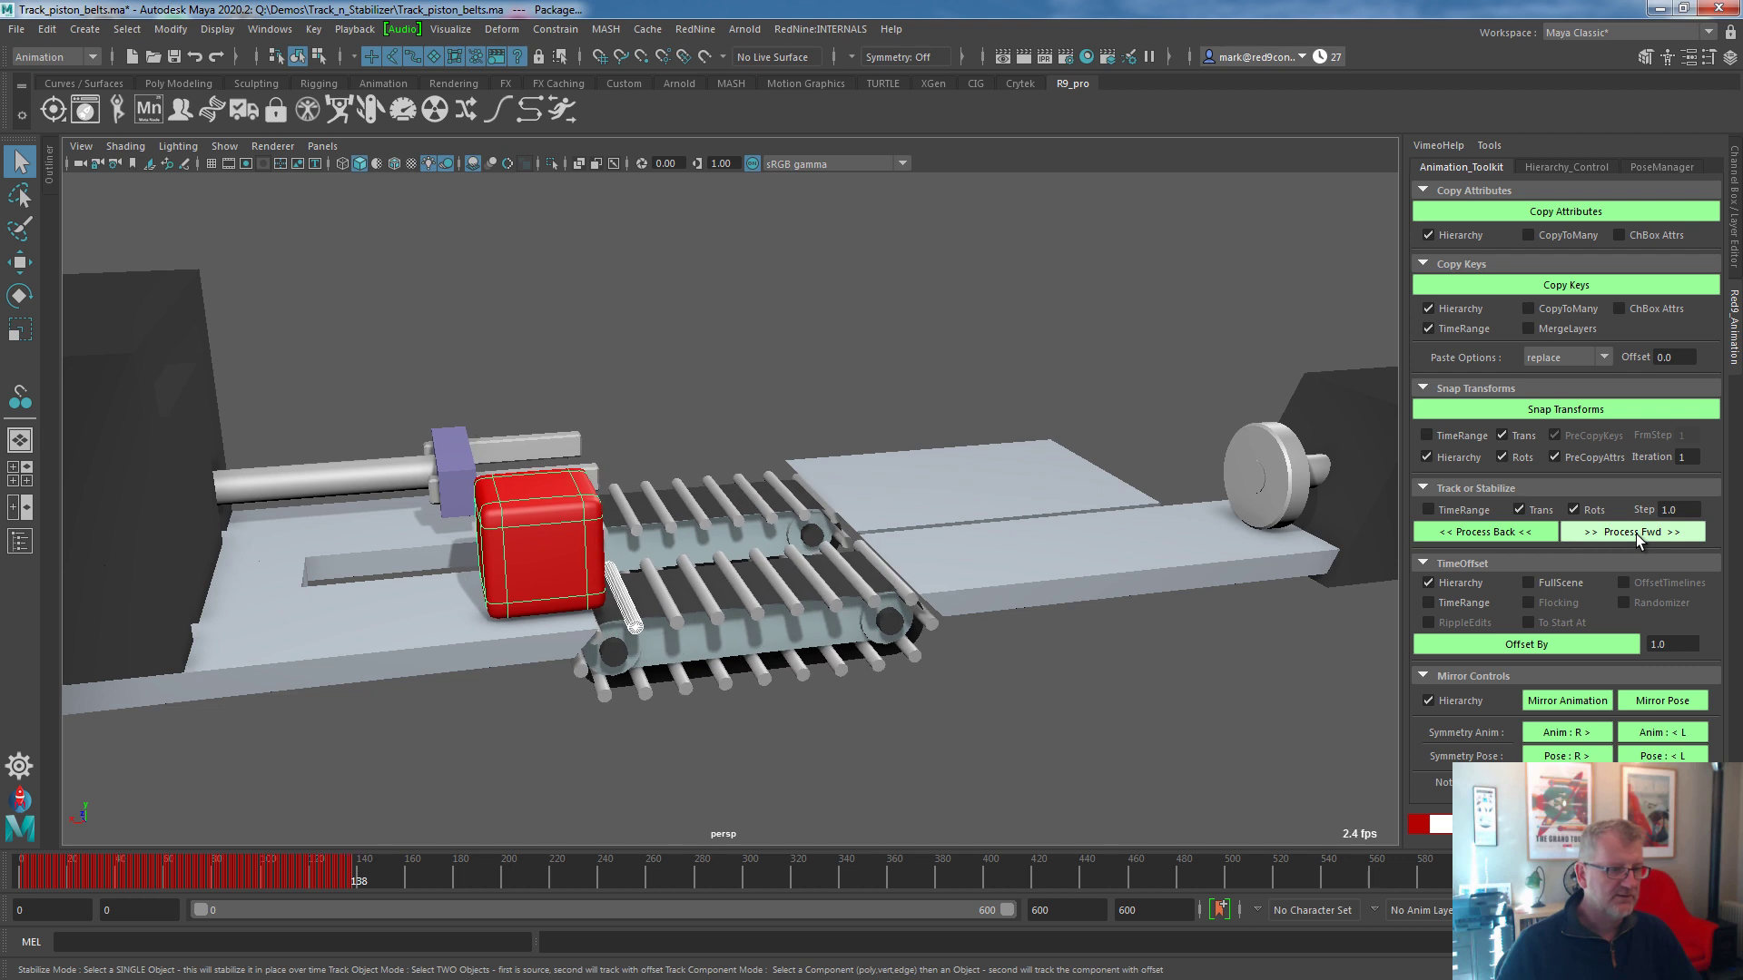
left_click_drag(360, 879, 551, 885)
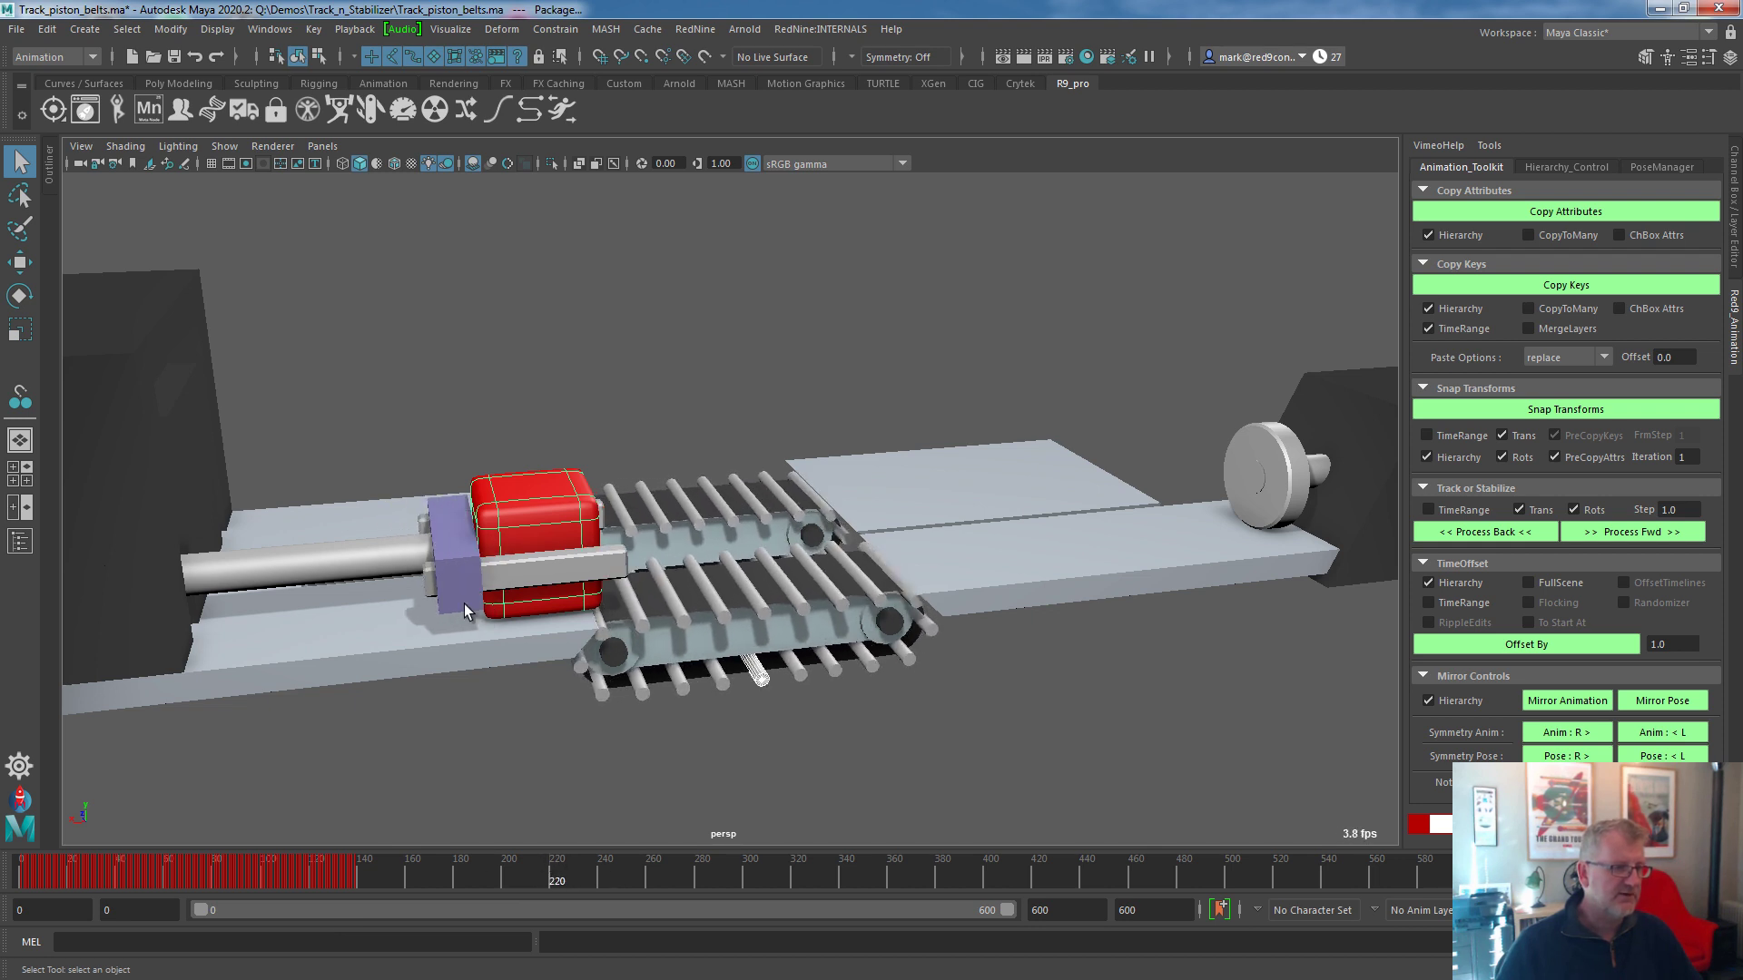
Track the cube with the pusher block over frames 220–355.
left_click(399, 564)
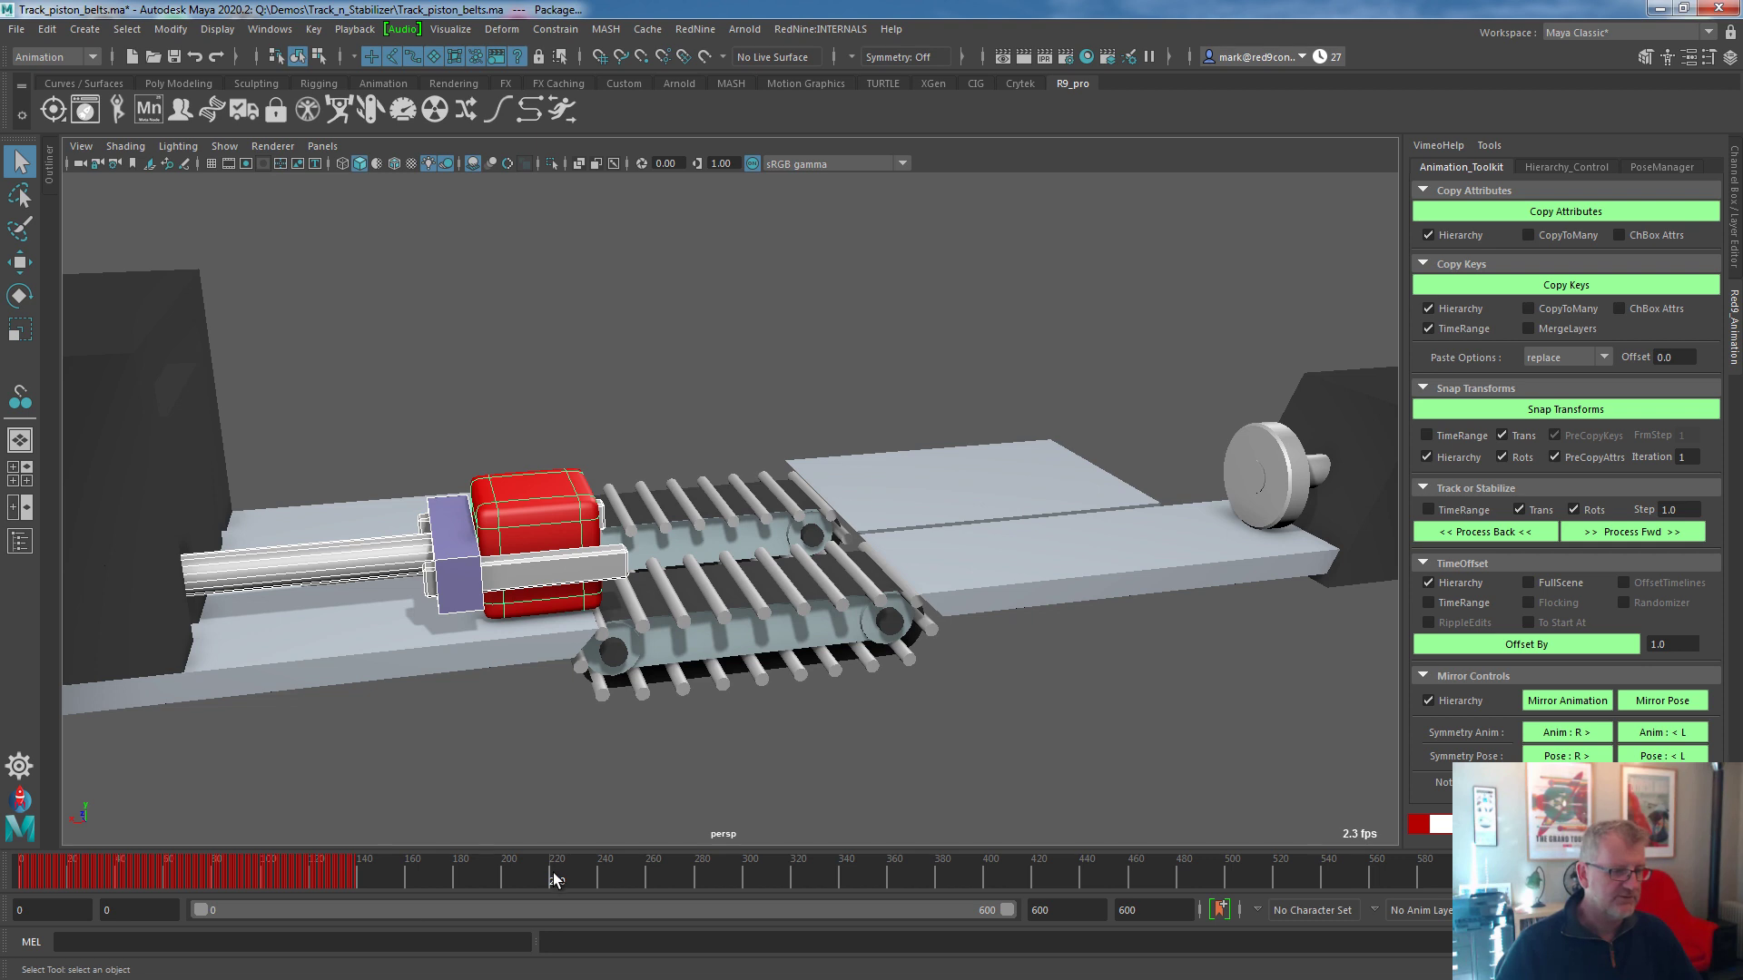
left_click_drag(552, 877, 895, 880, "shift")
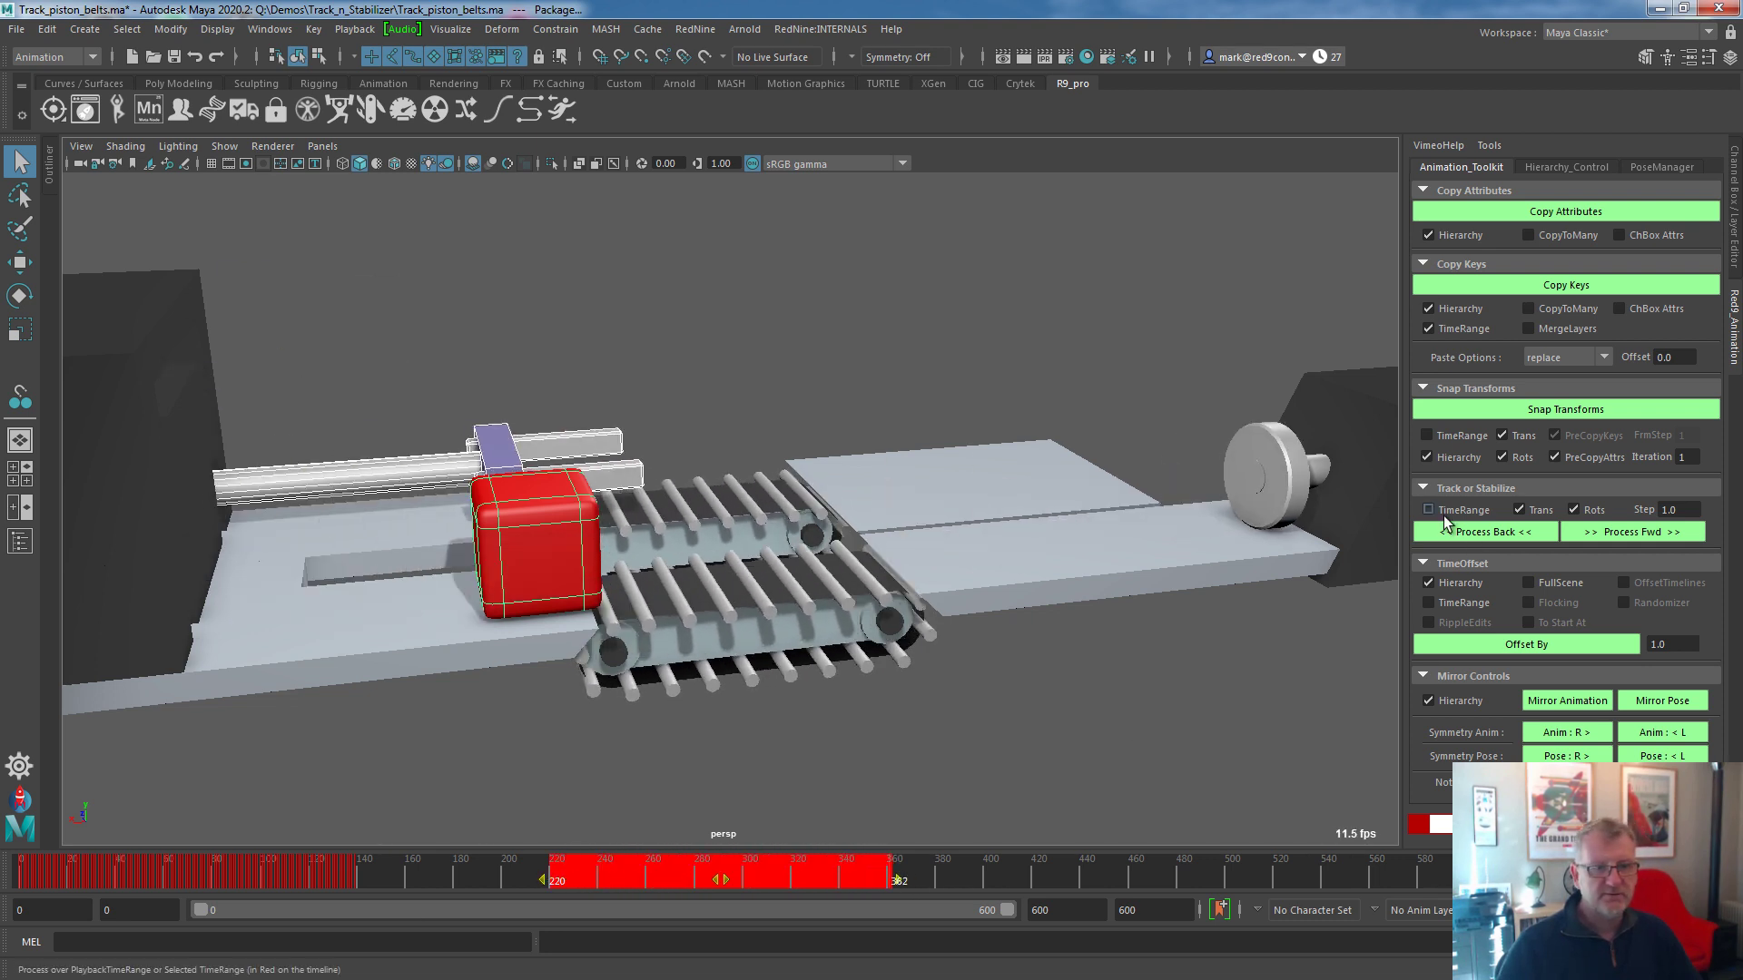
left_click(1588, 533)
mouse_move(524, 880)
left_mouse_down()
mouse_move(858, 895)
mouse_move(896, 874)
mouse_move(872, 880)
left_mouse_up()
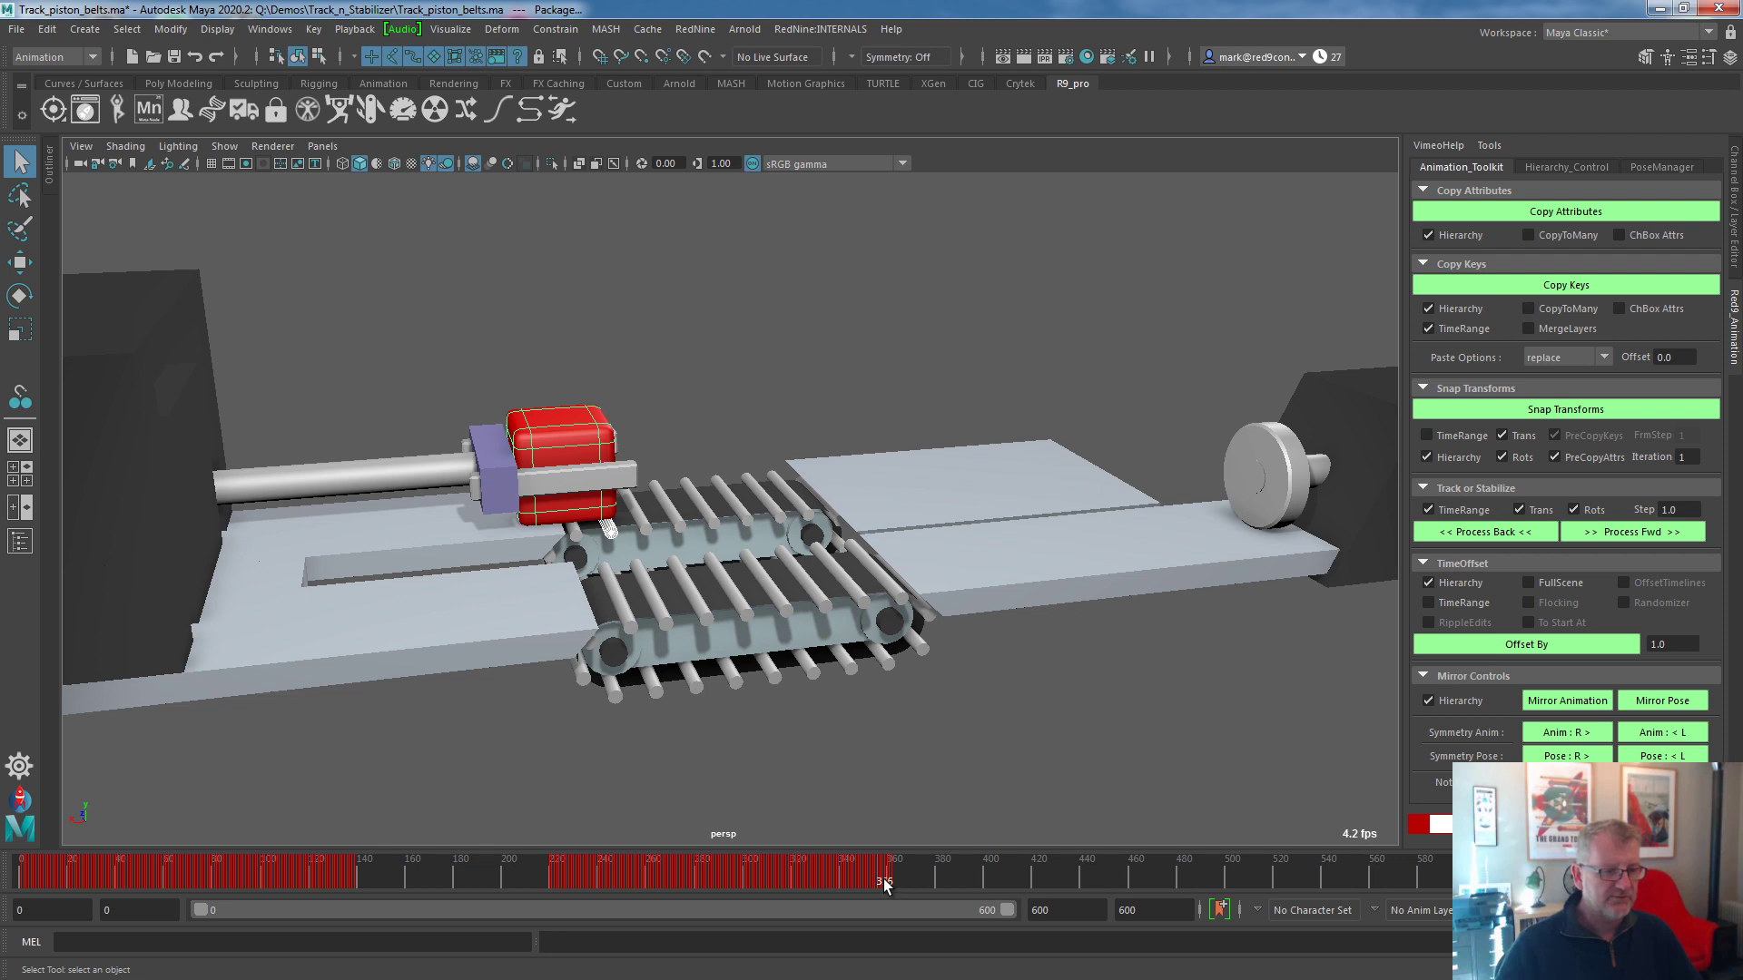
Track frames 356–370, then follow a belt rod with TimeRange off to about frame 461.
left_click_drag(880, 879, 1069, 872, "shift")
left_click(1682, 533)
left_click(680, 525)
left_click(1631, 532)
left_click(1434, 508)
left_click(1628, 535)
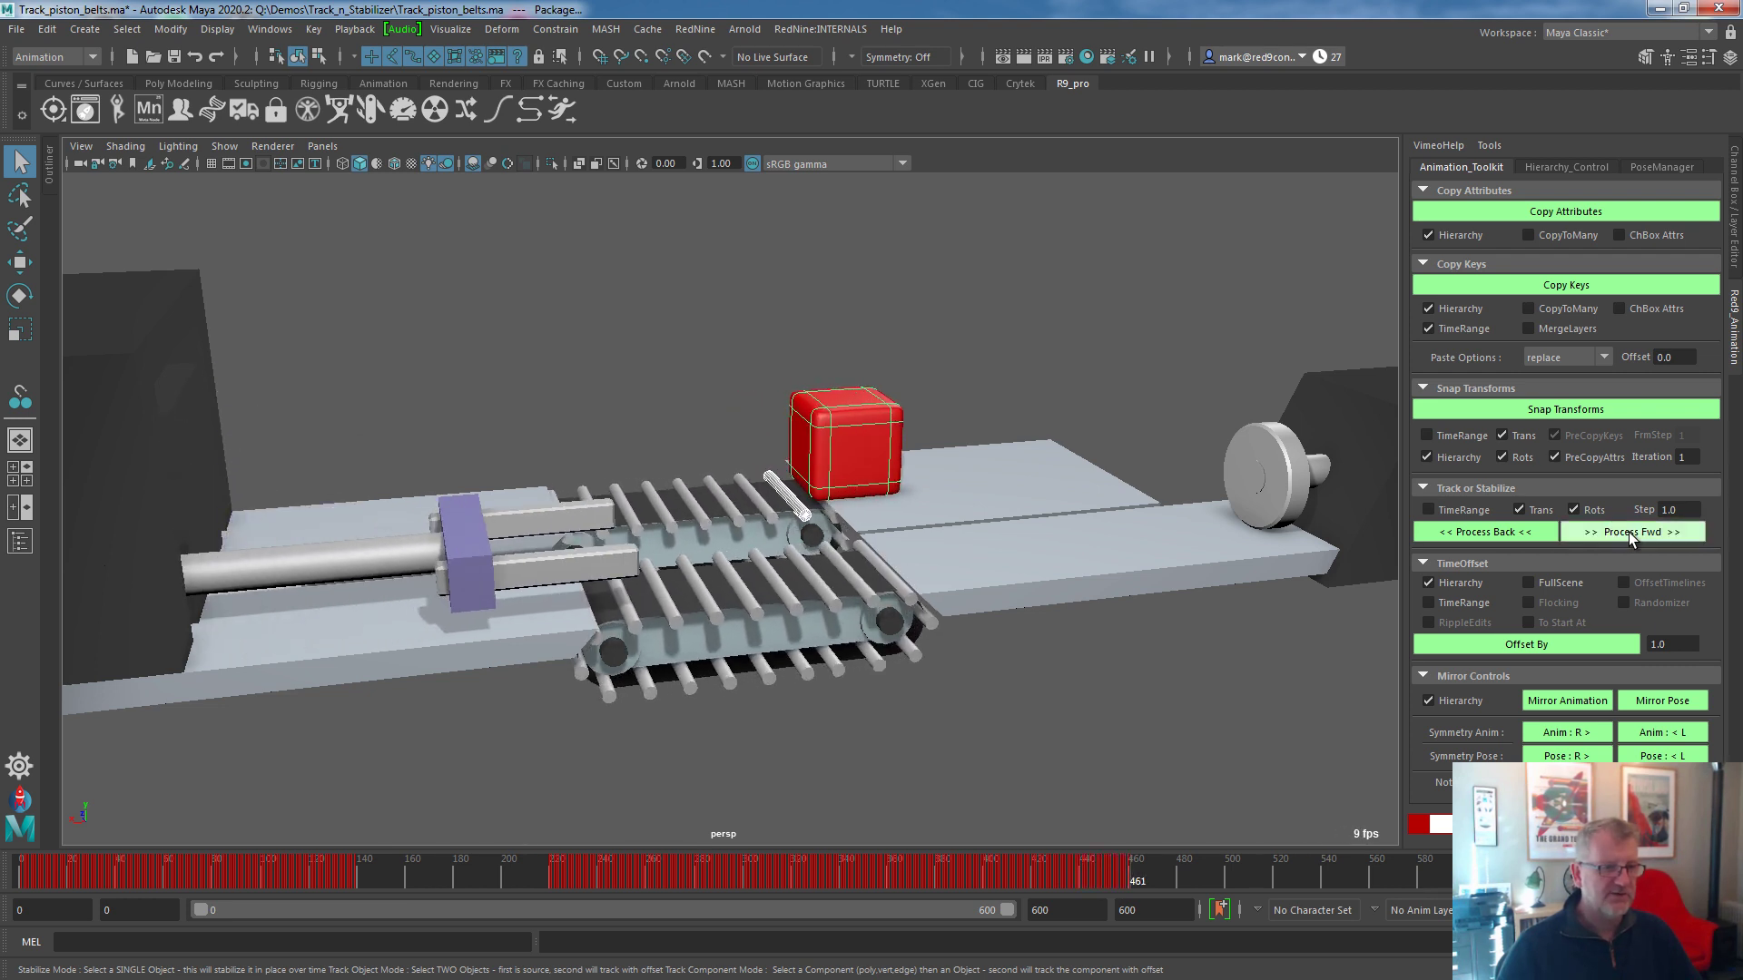
Select the grey end platform at frame 465 and switch it to Multi component selection.
left_click_drag(996, 882, 1154, 891)
left_click(945, 487)
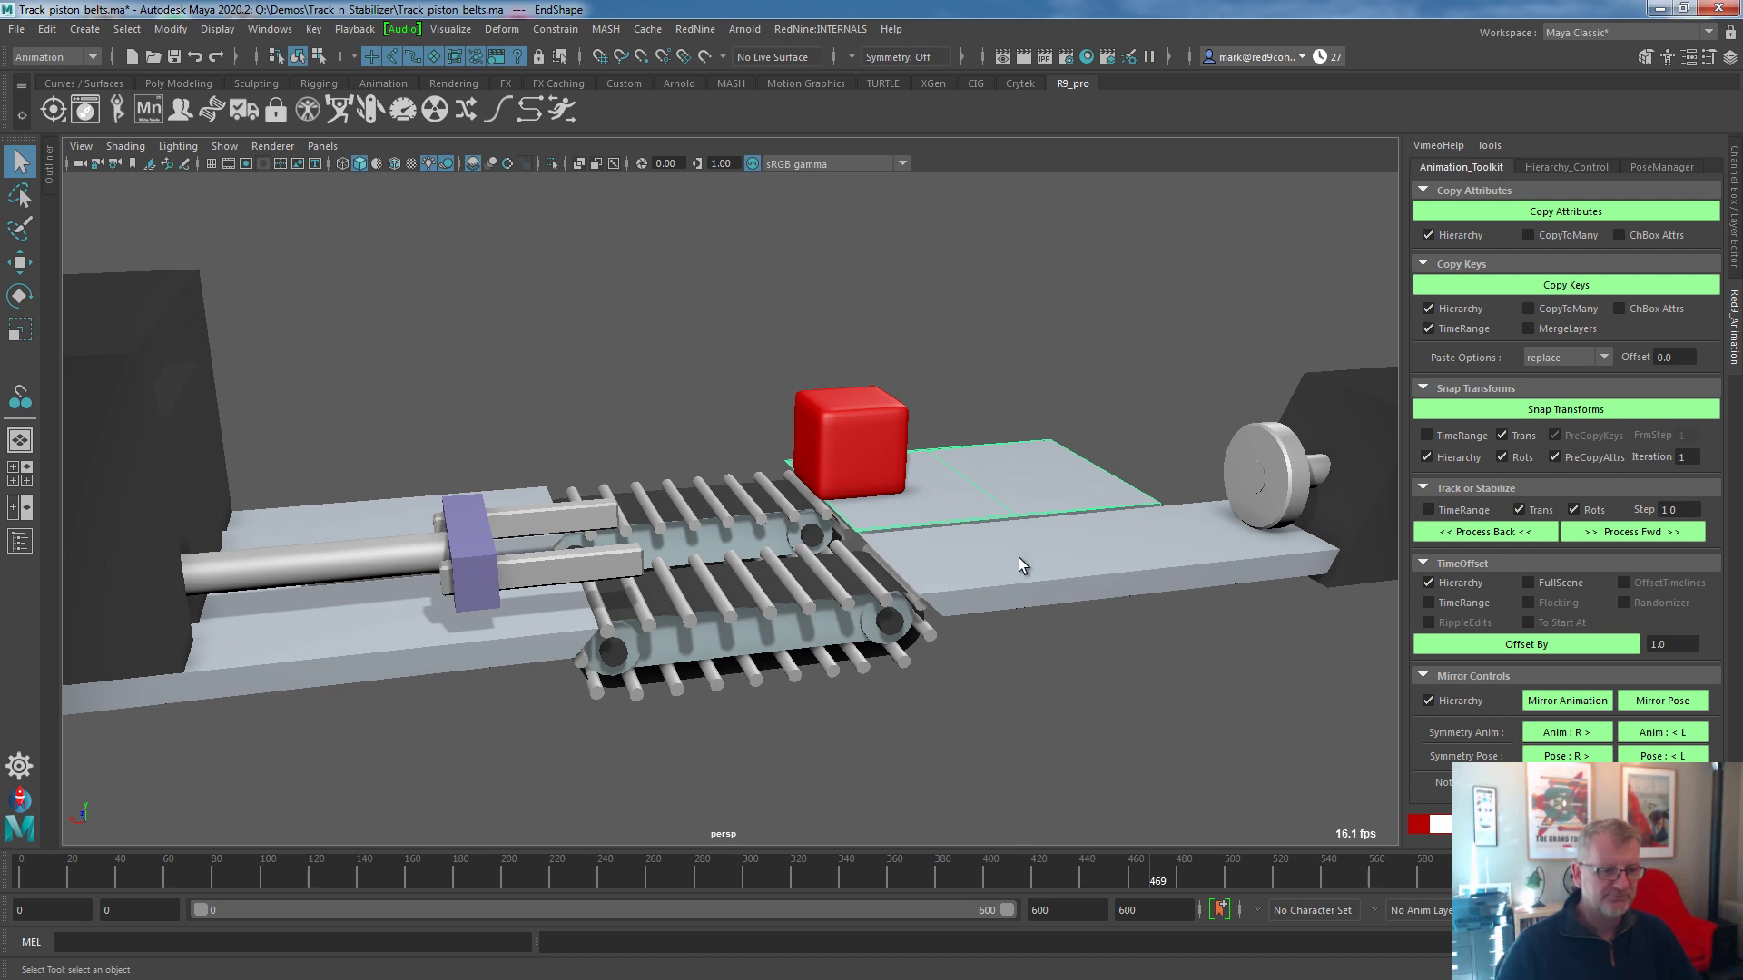
left_click(1137, 877)
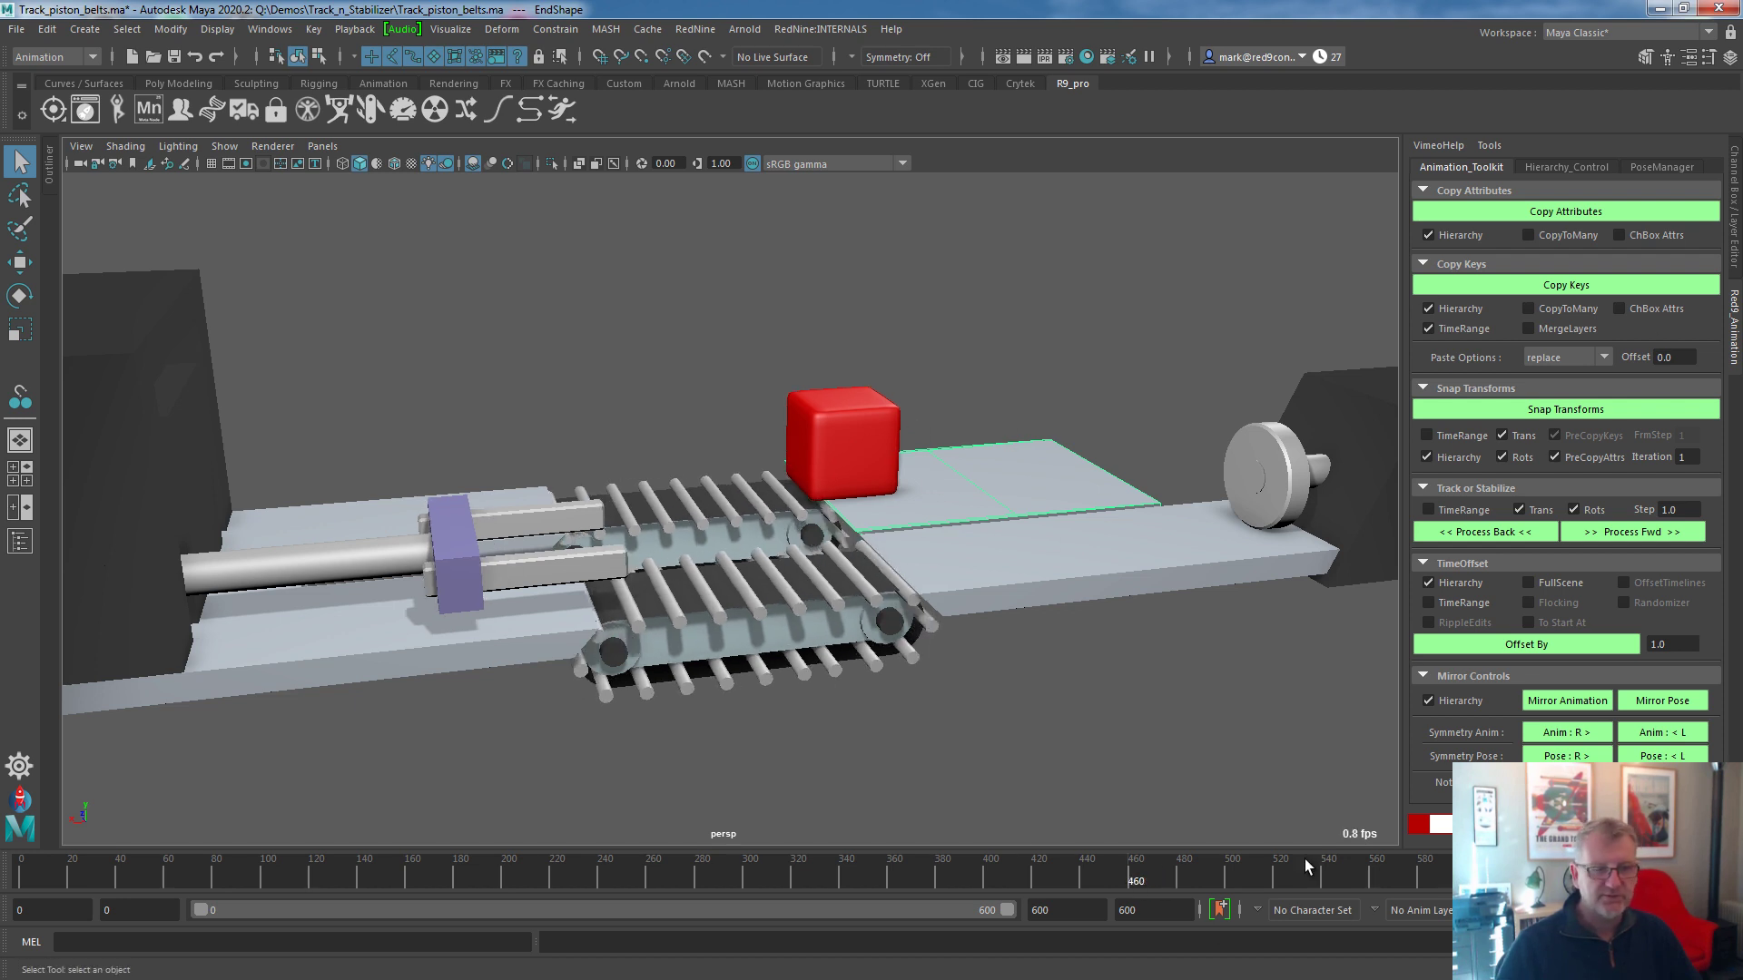
mouse_move(1134, 878)
left_mouse_down()
mouse_move(1092, 884)
mouse_move(1146, 890)
left_mouse_up()
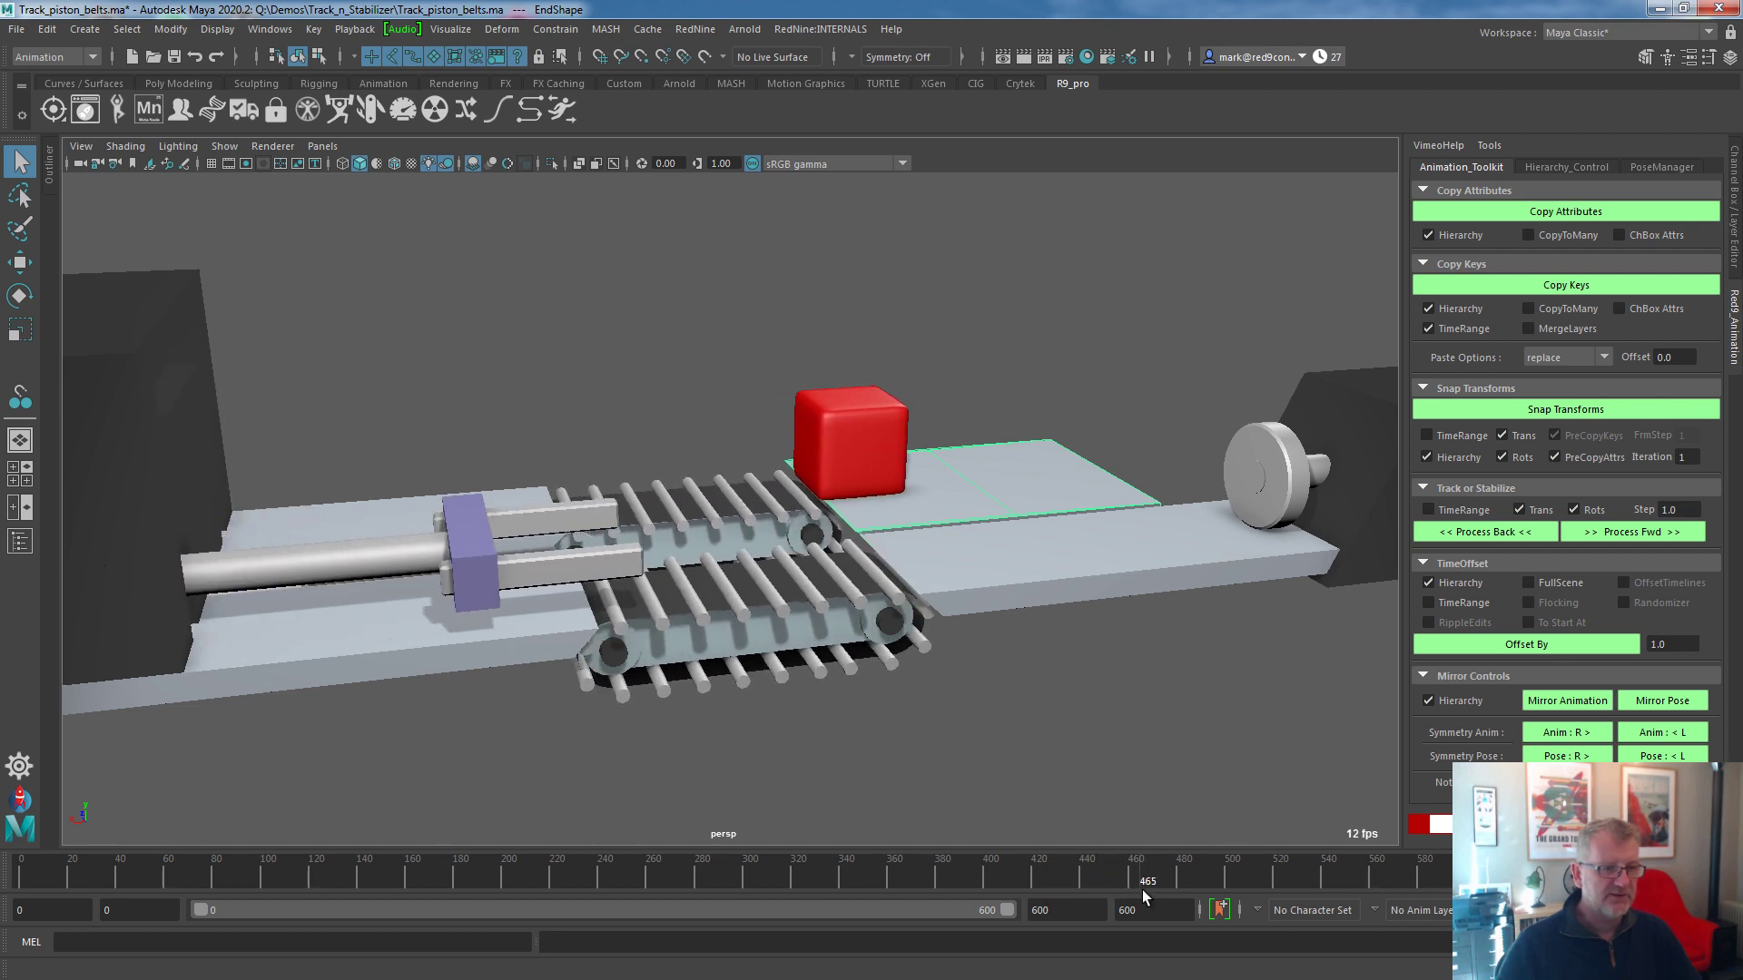
right_click(947, 499)
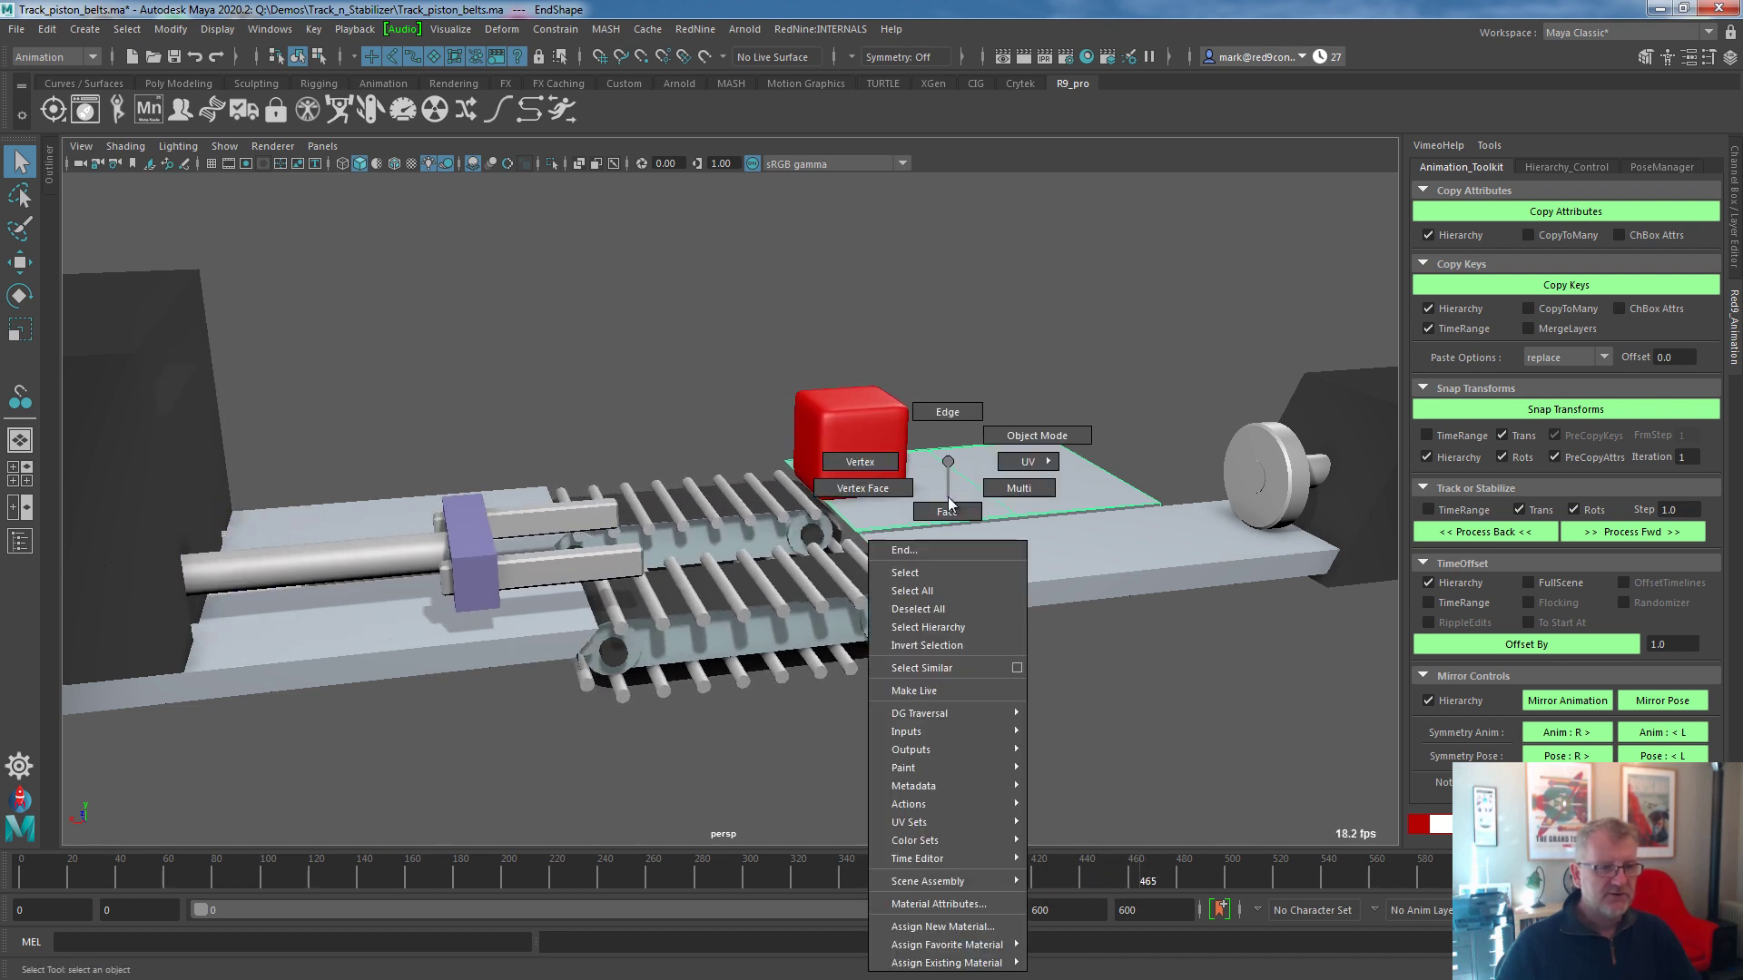
left_click(1049, 510)
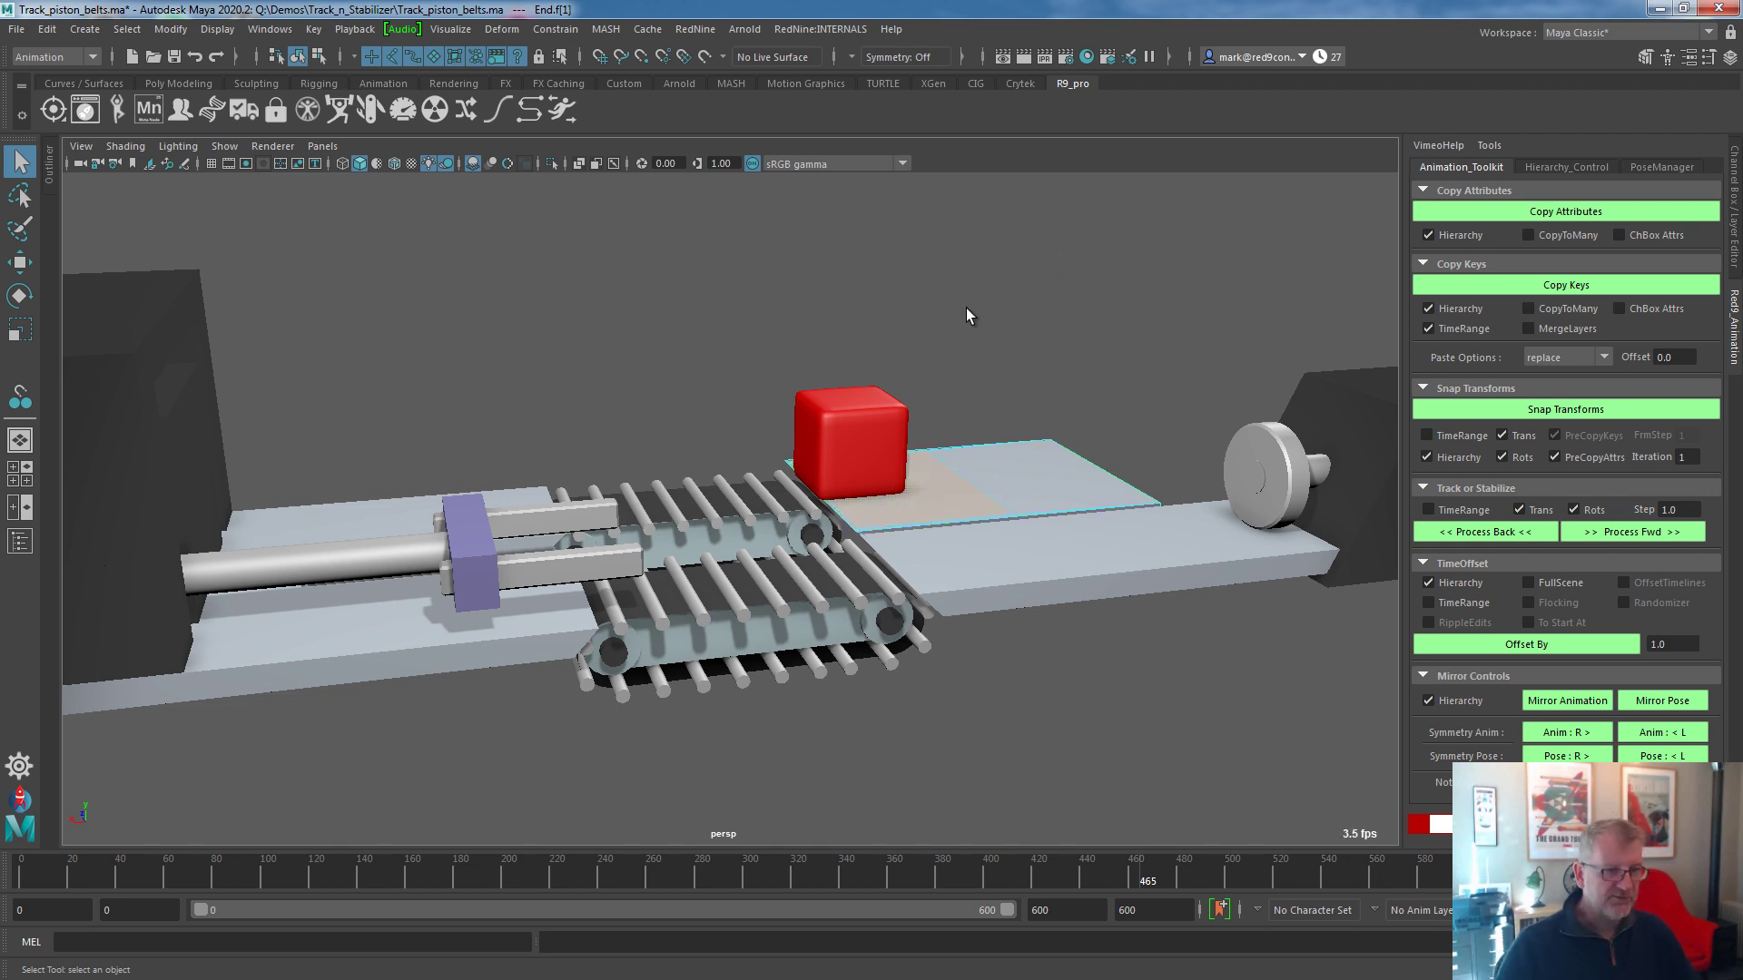
Add the cube after the platform face and track it forward from frame 465 to about 520.
left_click(869, 405)
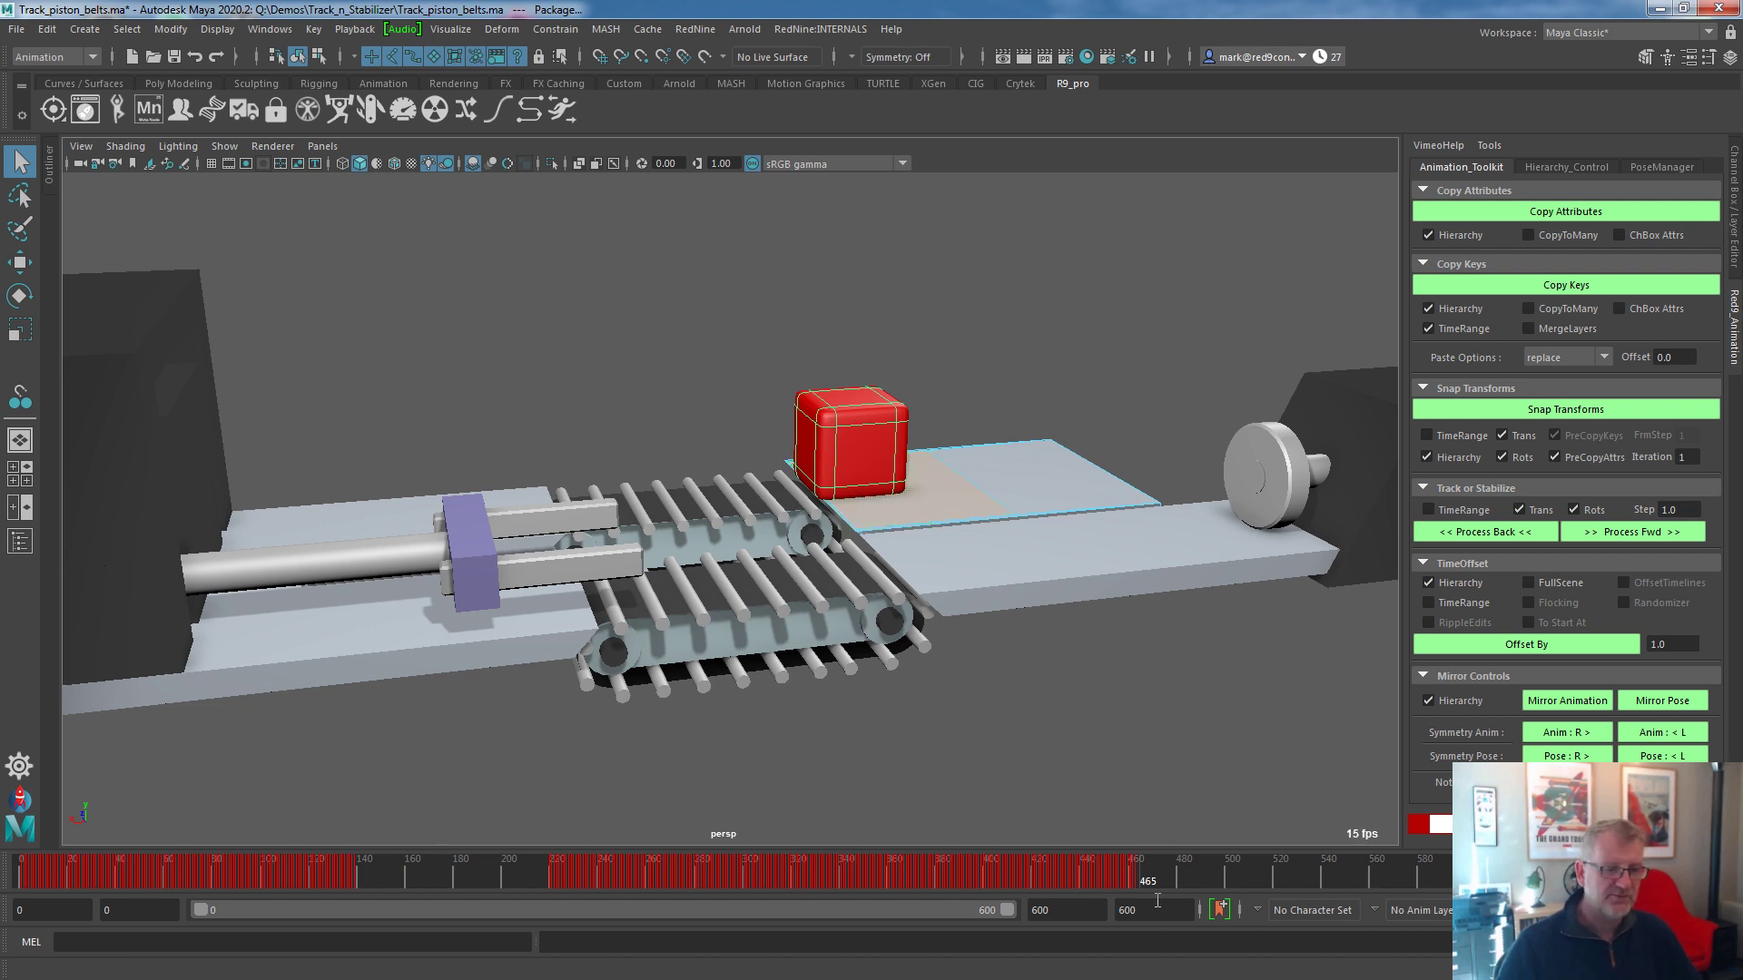
left_click_drag(1142, 882, 1280, 871)
left_click(1633, 531)
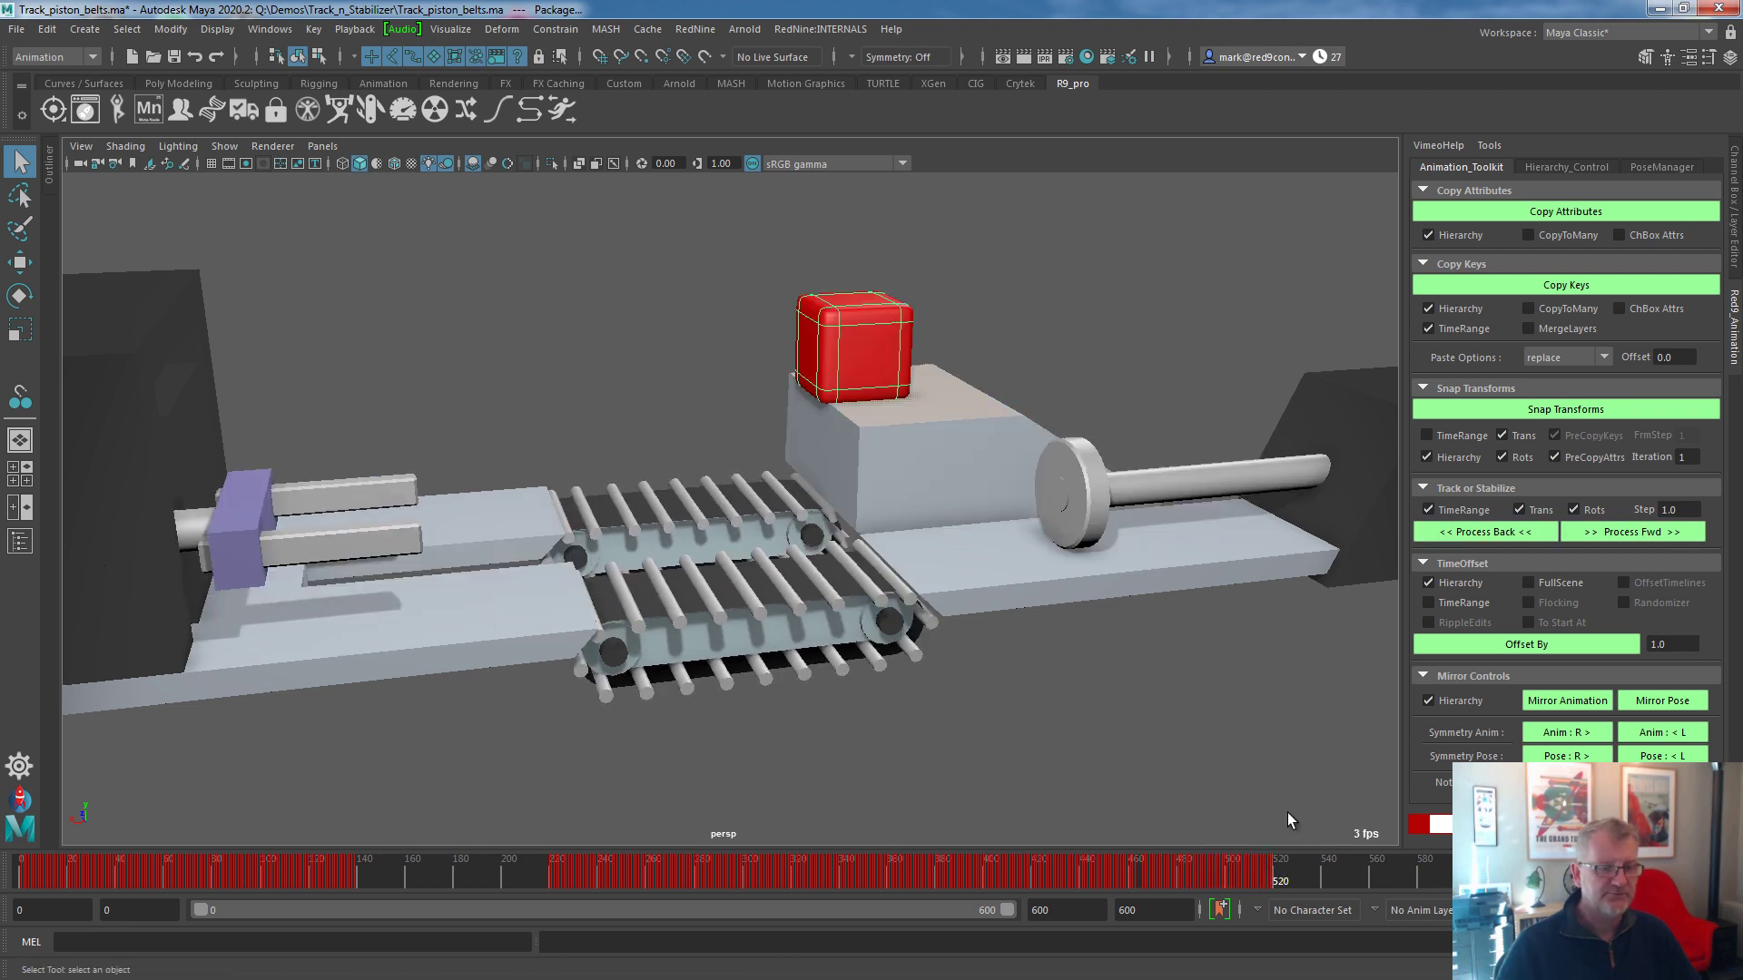
mouse_move(1294, 859)
left_mouse_down()
mouse_move(977, 875)
mouse_move(697, 830)
mouse_move(730, 829)
mouse_move(751, 867)
mouse_move(1159, 894)
left_mouse_up()
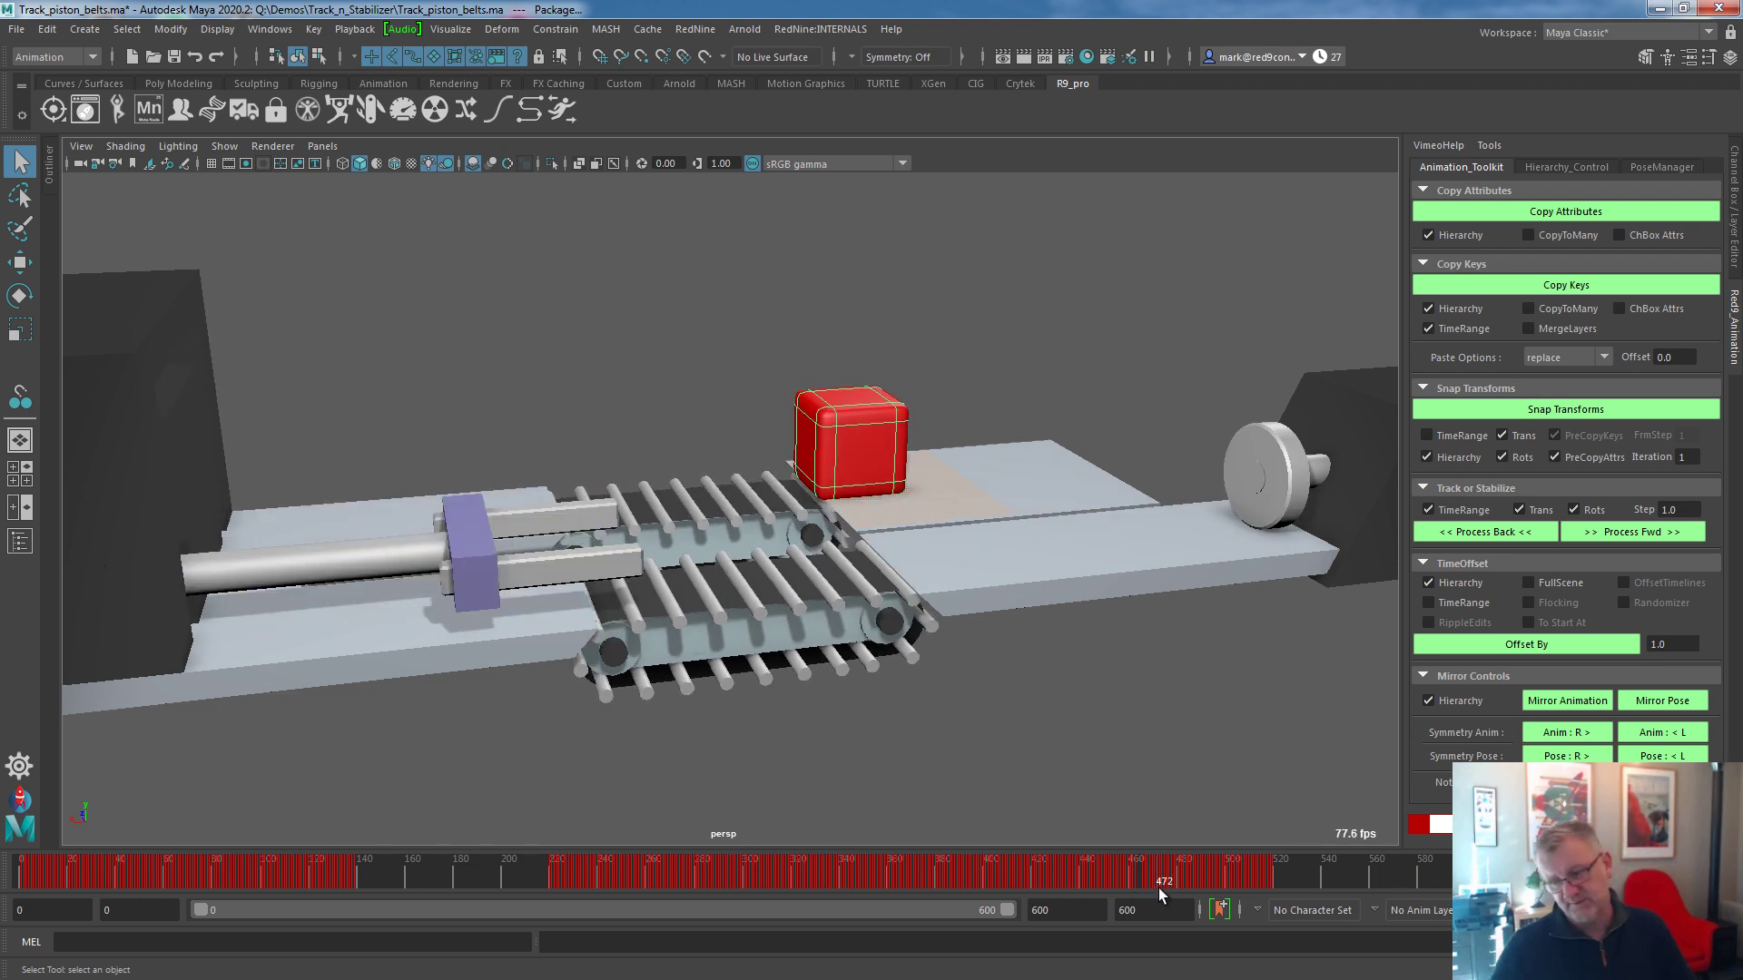